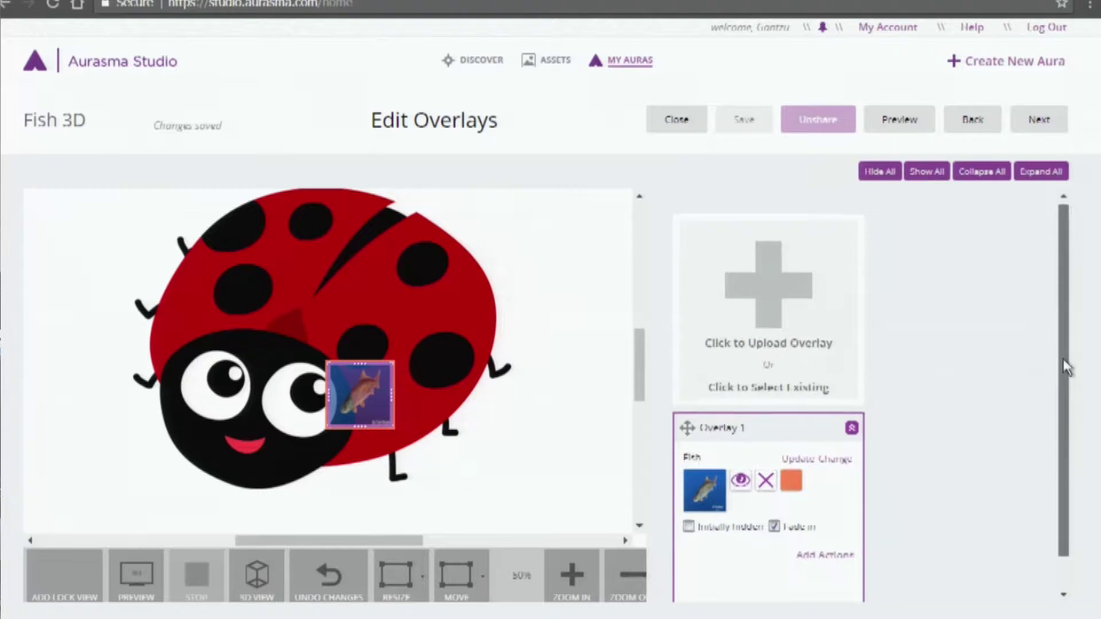
scroll(1063, 370, down, 1)
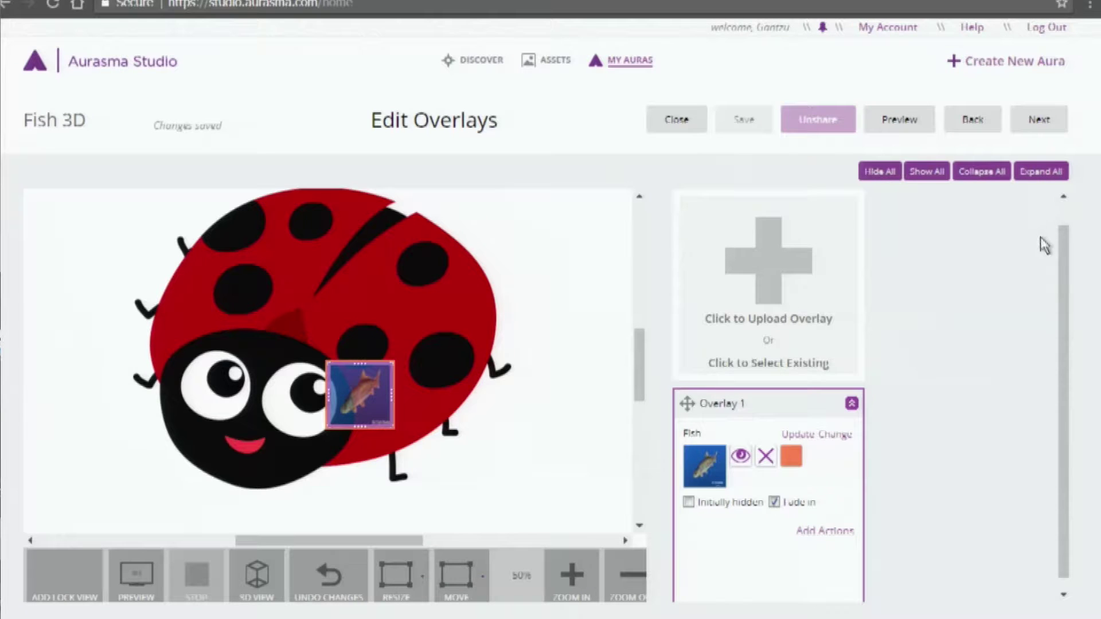
scroll(643, 380, up, 1)
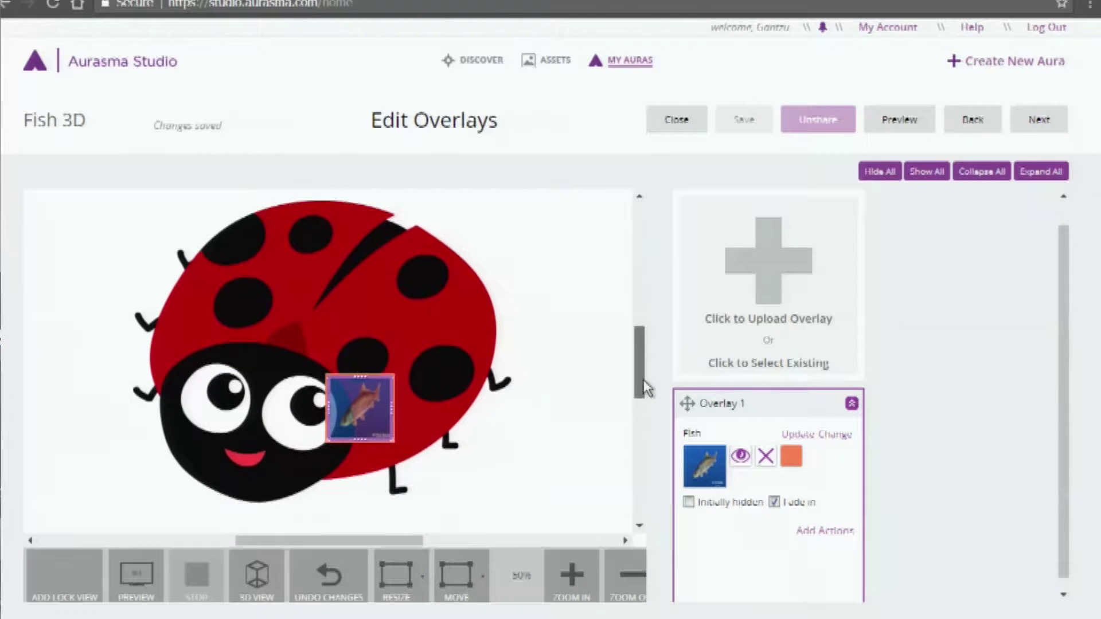
scroll(643, 380, up, 1)
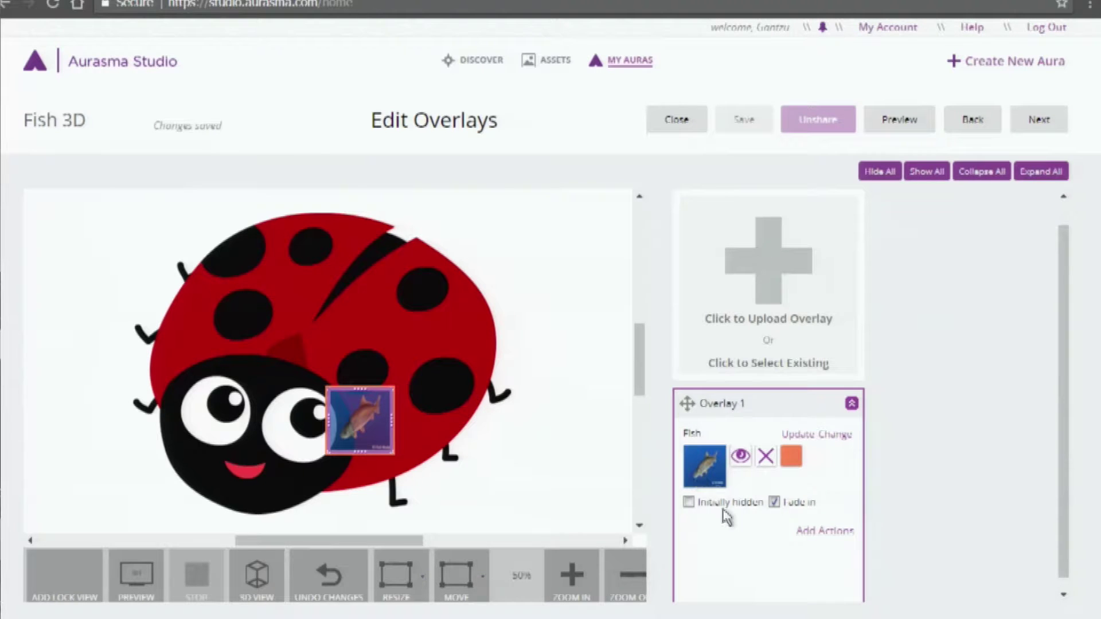
scroll(1067, 478, down, 1)
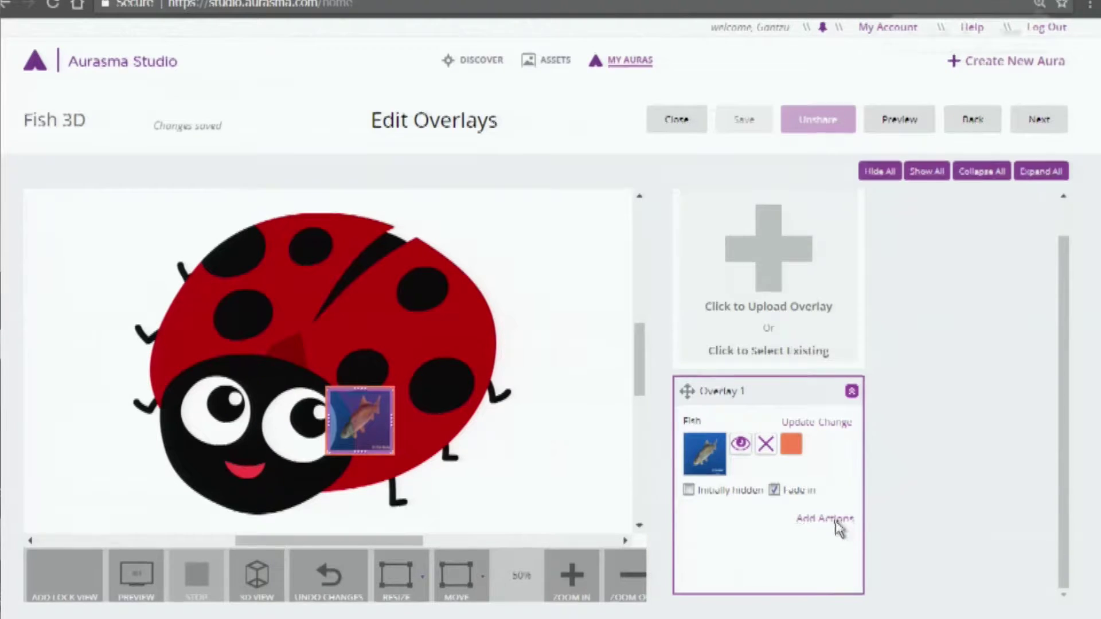
key(ctrl+plus)
key(ctrl+minus)
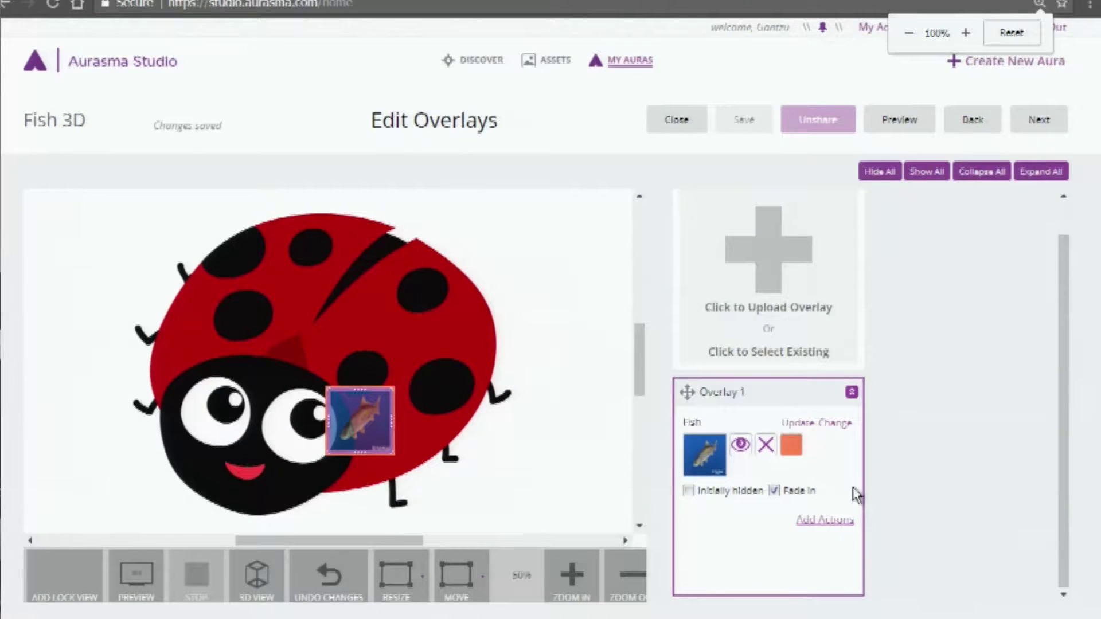
Step: Start a new action group for the Fish overlay, triggered by "When Overlay is tapped"
click(836, 519)
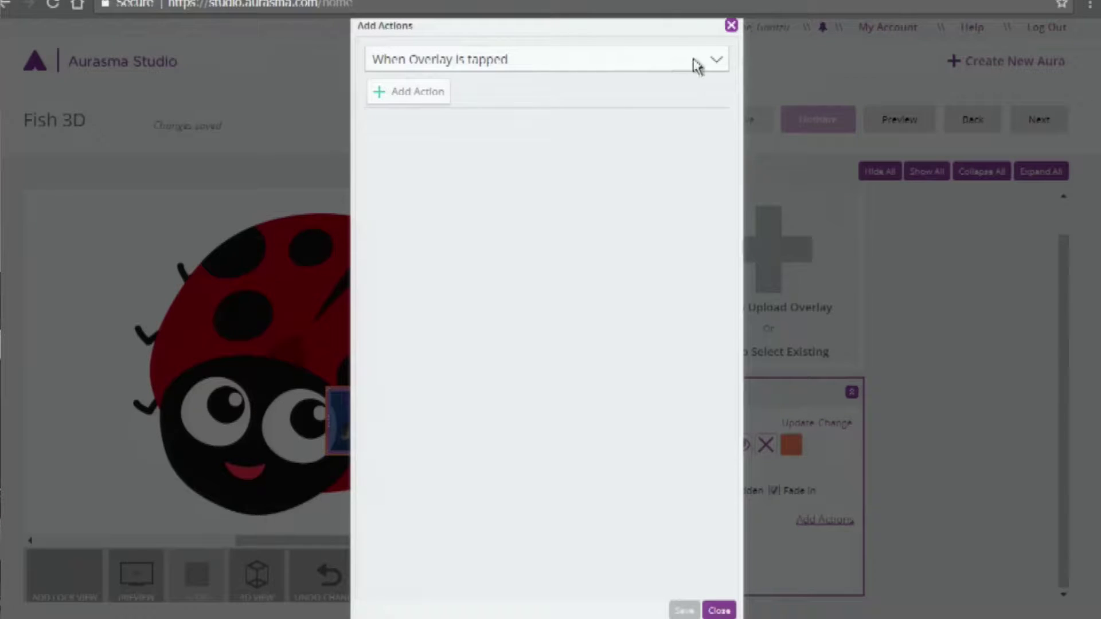
click(715, 63)
click(715, 67)
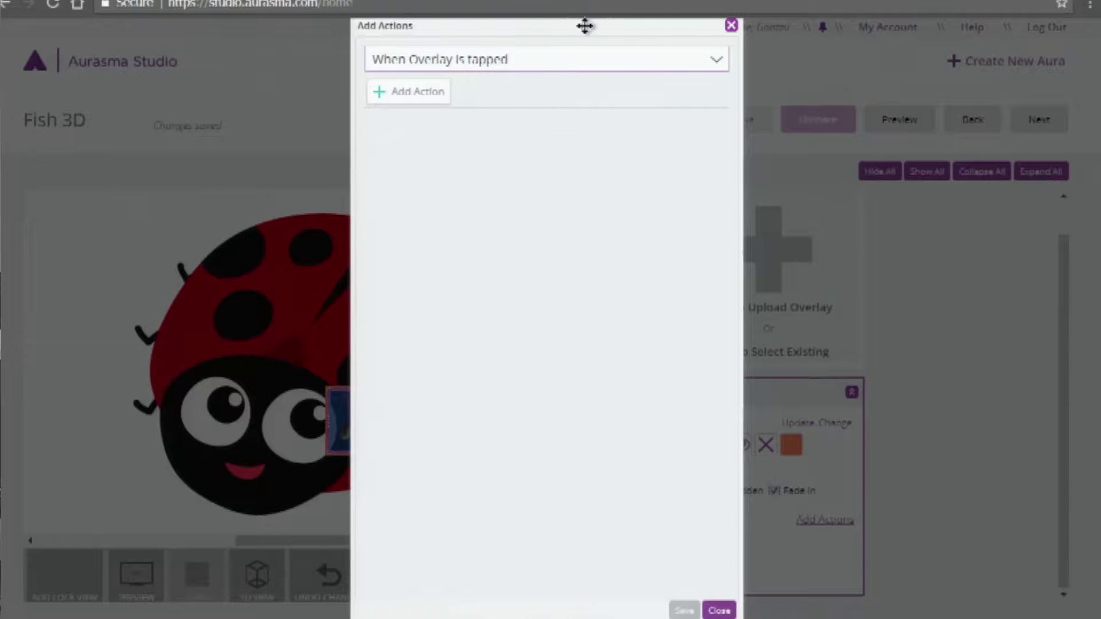
click(716, 60)
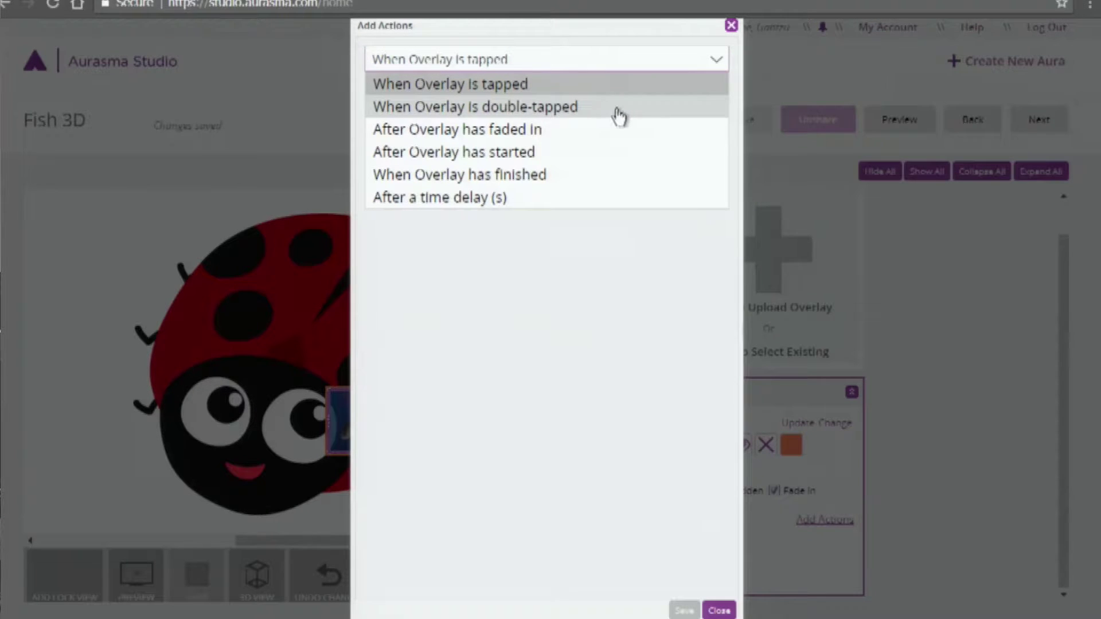
click(658, 95)
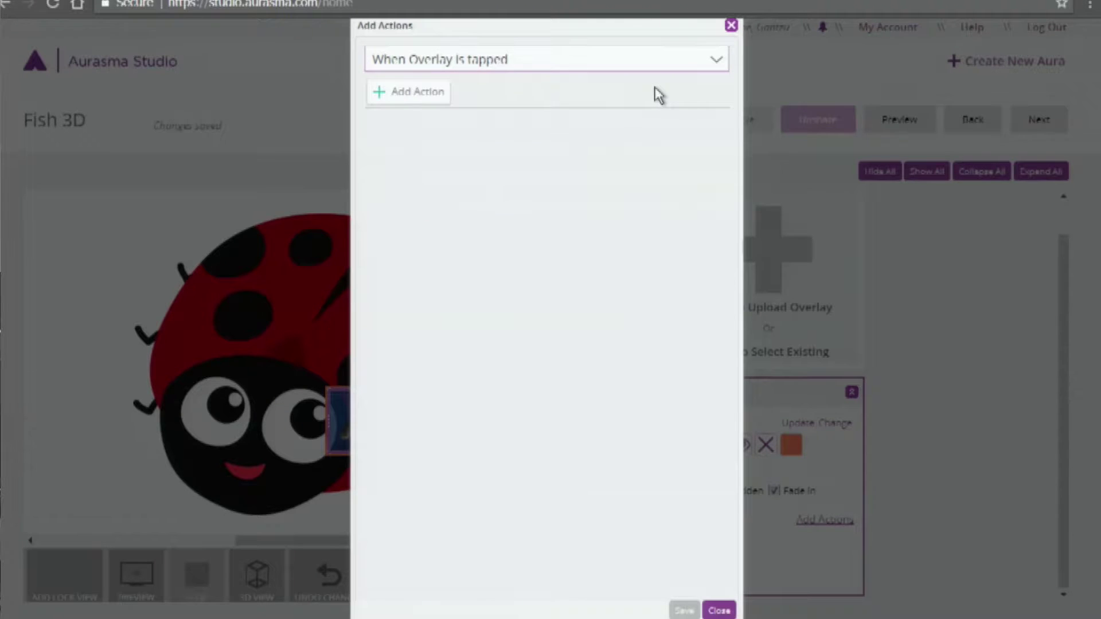
Step: Add an action to the tap trigger and set its type to "Load a URL in Native Browser"
click(413, 110)
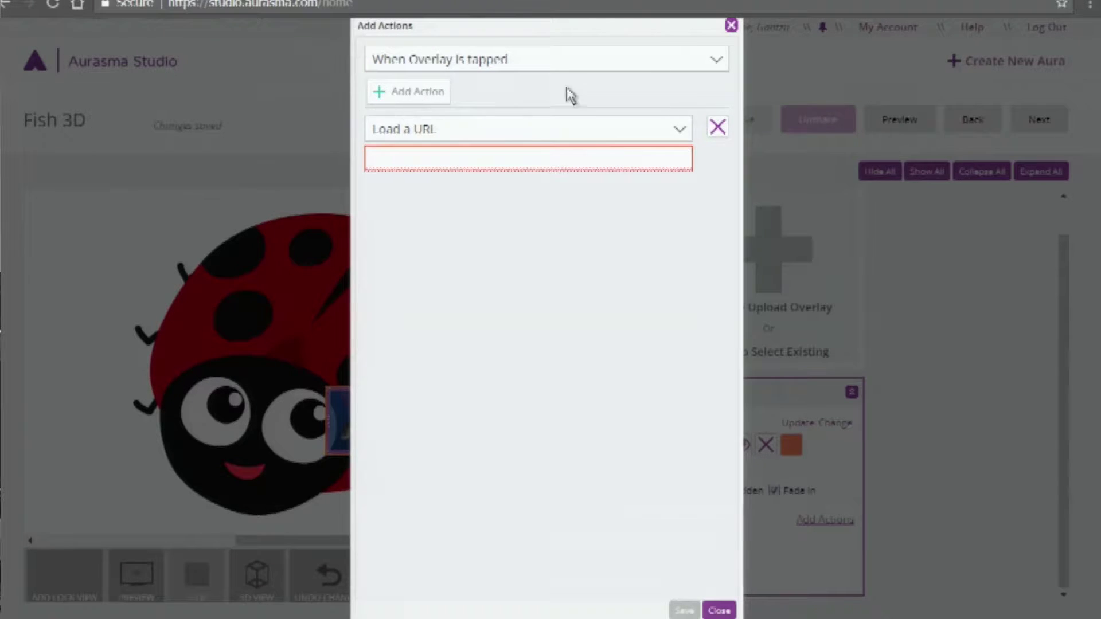
click(679, 133)
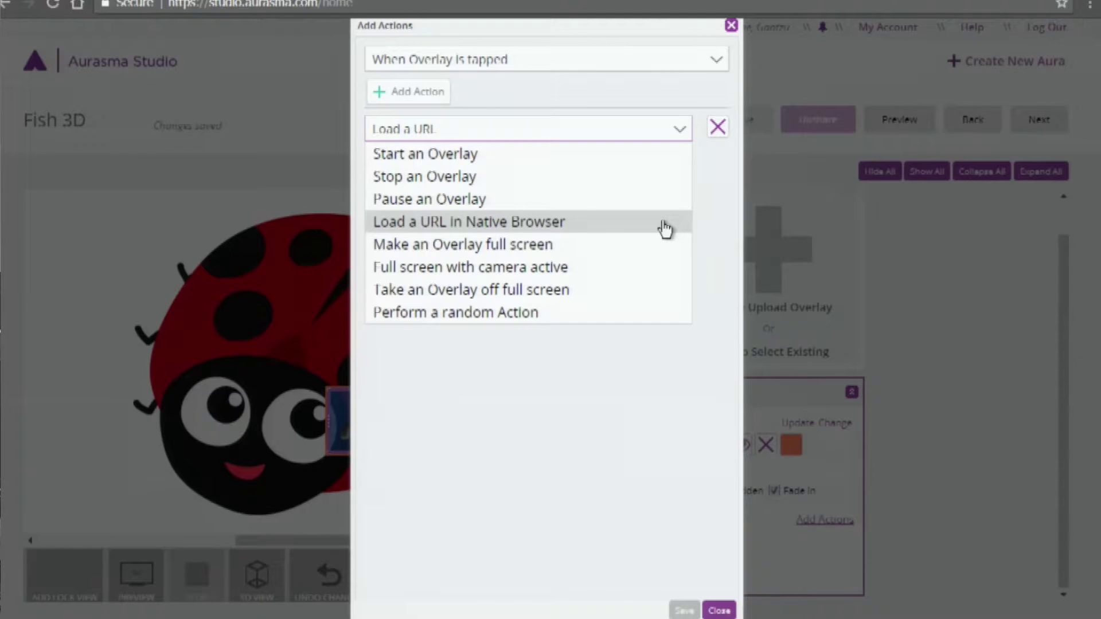
click(664, 228)
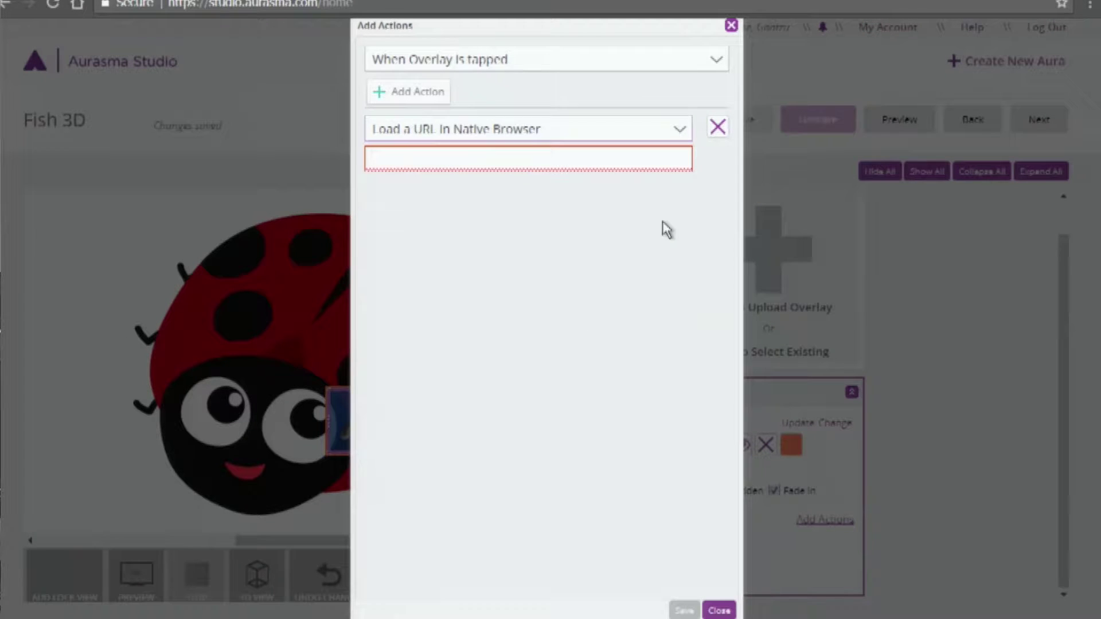
click(655, 160)
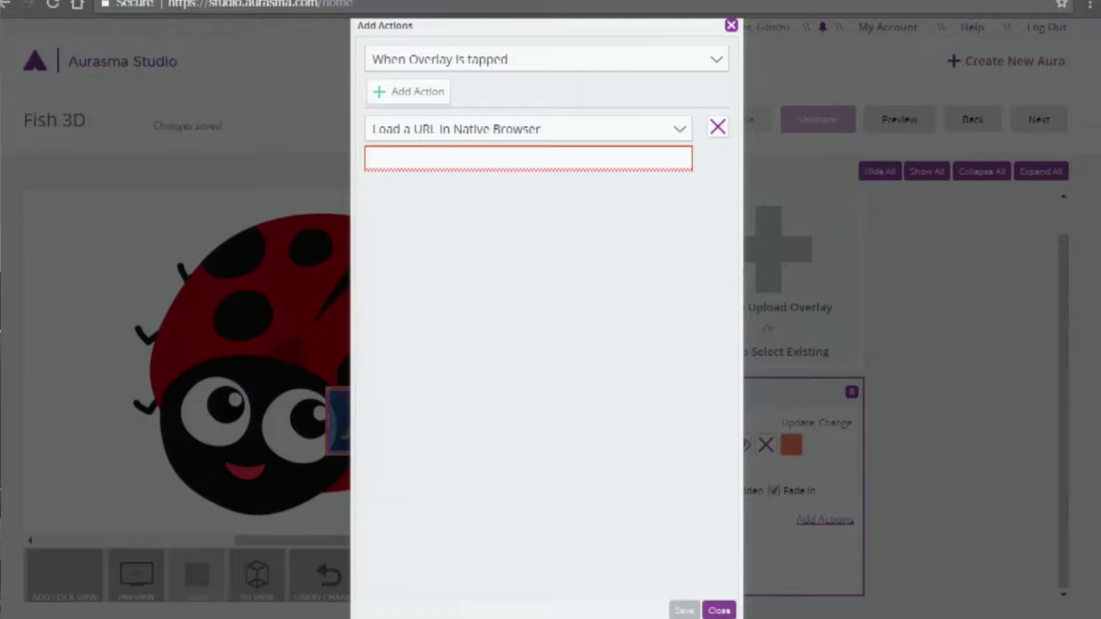
Step: Open youtube.com in a new browser tab
key(ctrl+shift+n)
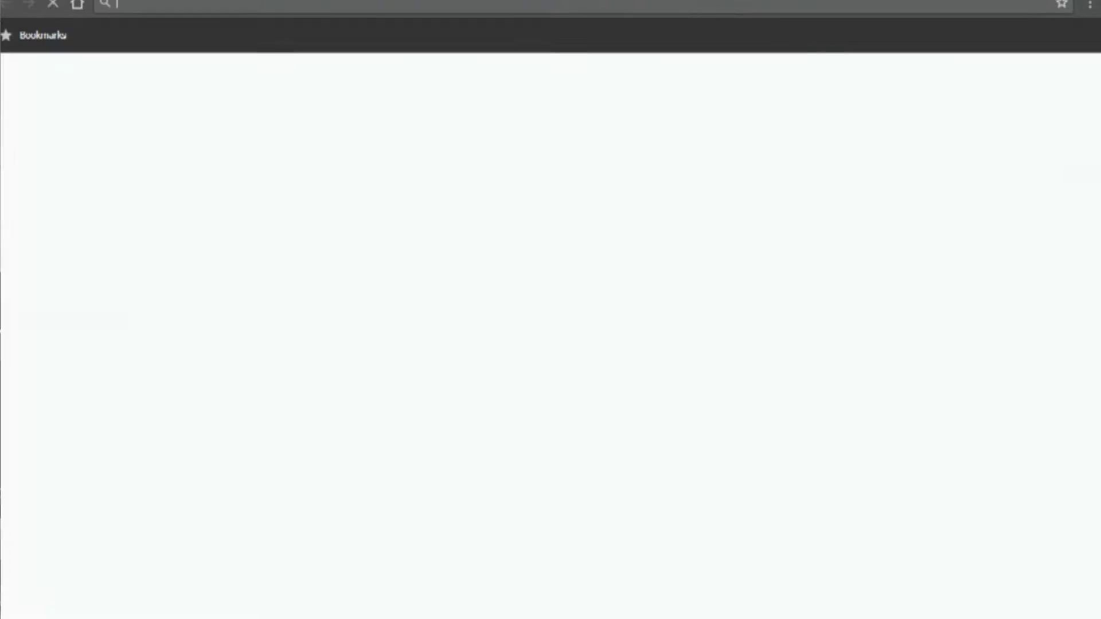
text(youtube.com)
key(Return)
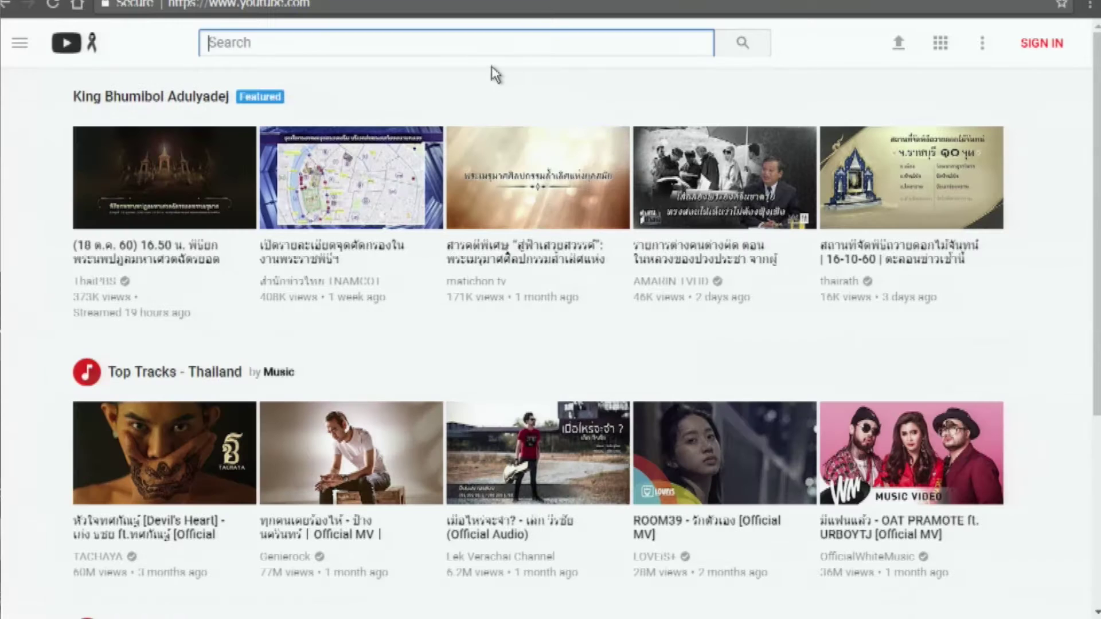
Step: Browse the YouTube home page and open the ROOM39 official music video in the Top Tracks - Thailand section
scroll(906, 221, down, 2)
scroll(587, 336, down, 4)
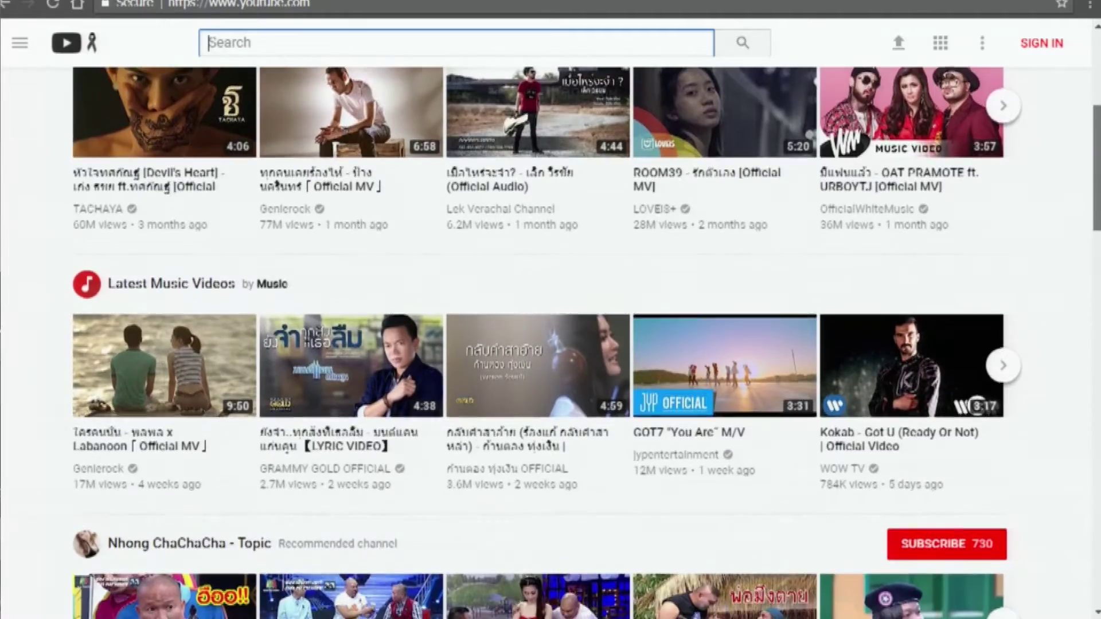
scroll(551, 344, down, 3)
scroll(550, 344, up, 3)
scroll(719, 241, up, 2)
mouse_move(718, 241)
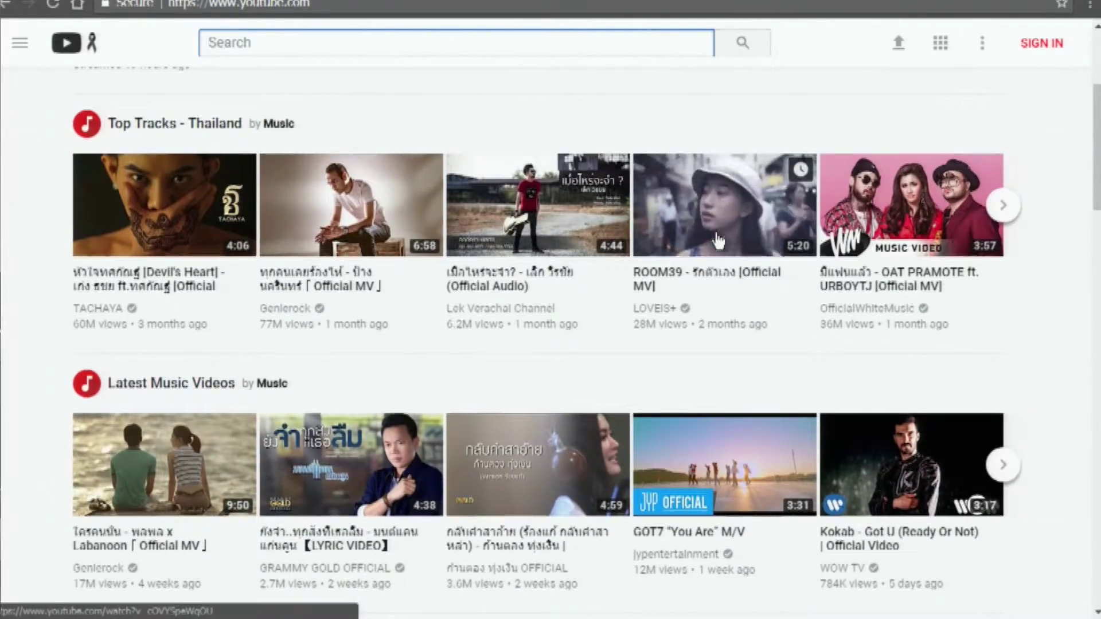
click(717, 239)
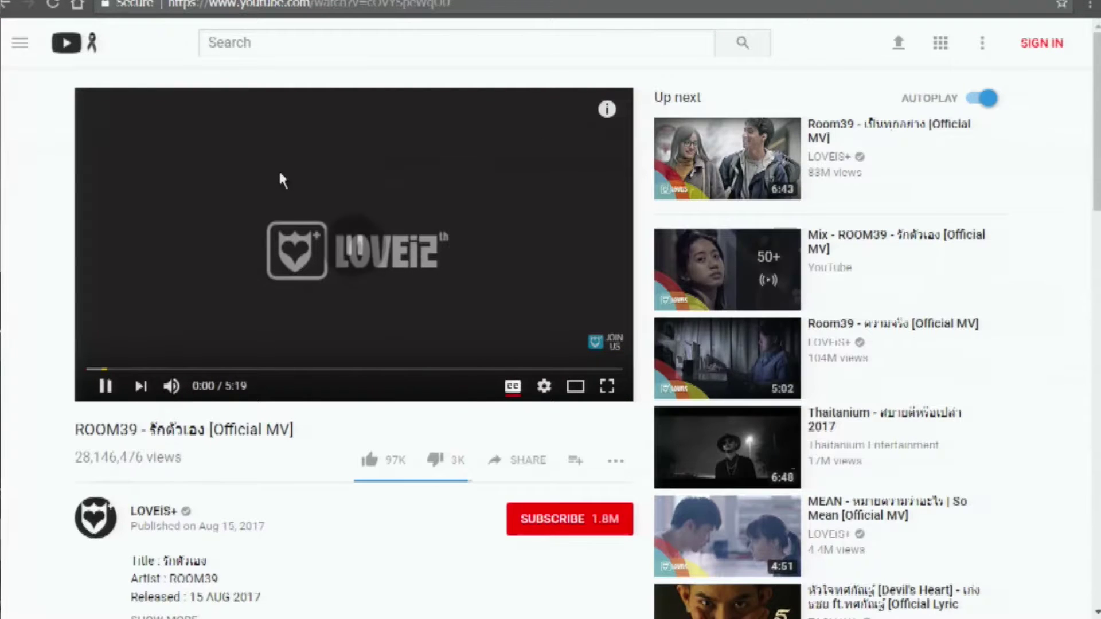
Step: Copy the web address of the ROOM39 video page
click(295, 5)
right_click(295, 5)
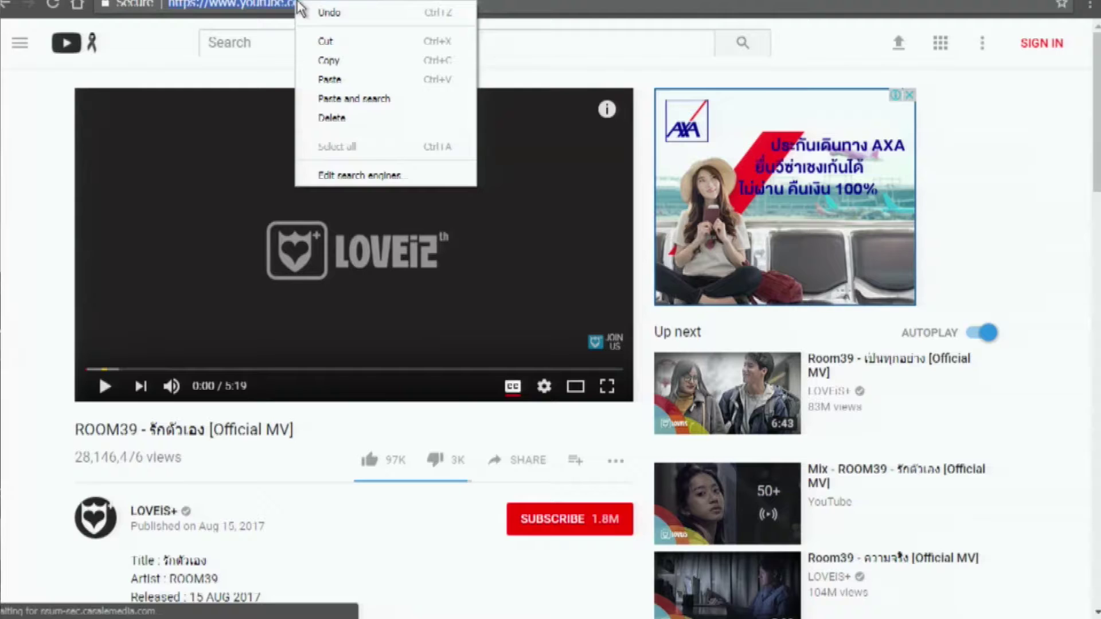
click(361, 60)
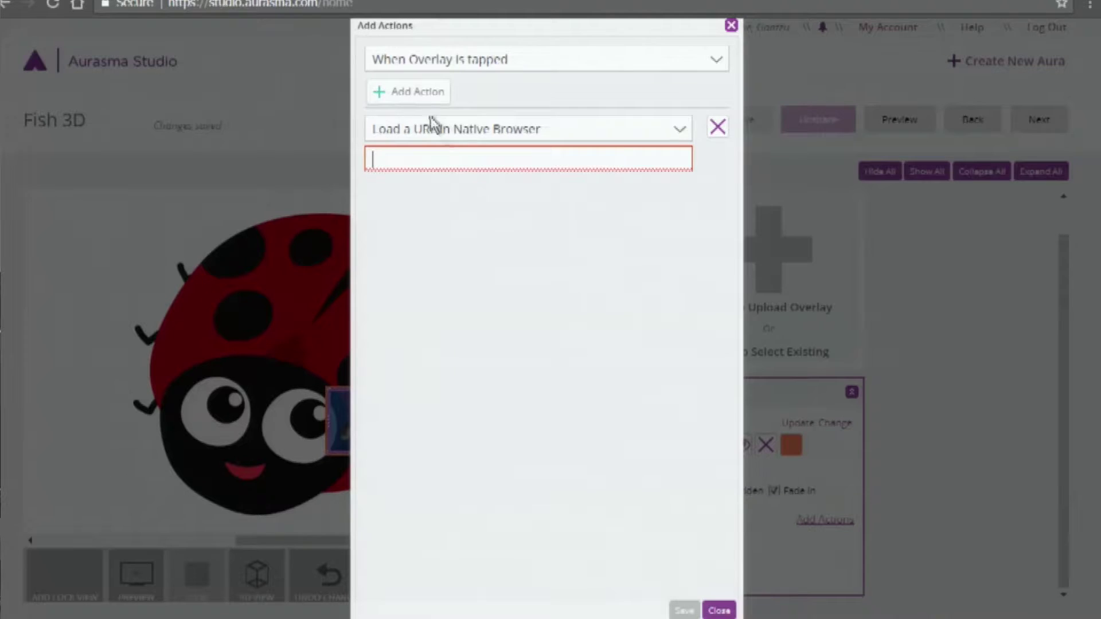
right_click(451, 168)
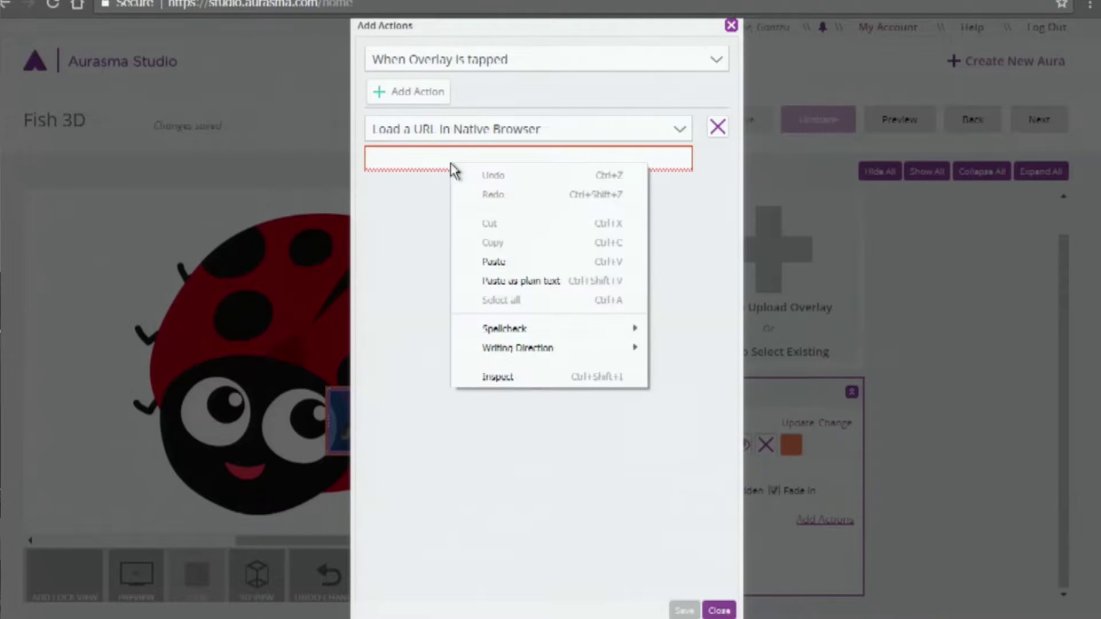
click(519, 261)
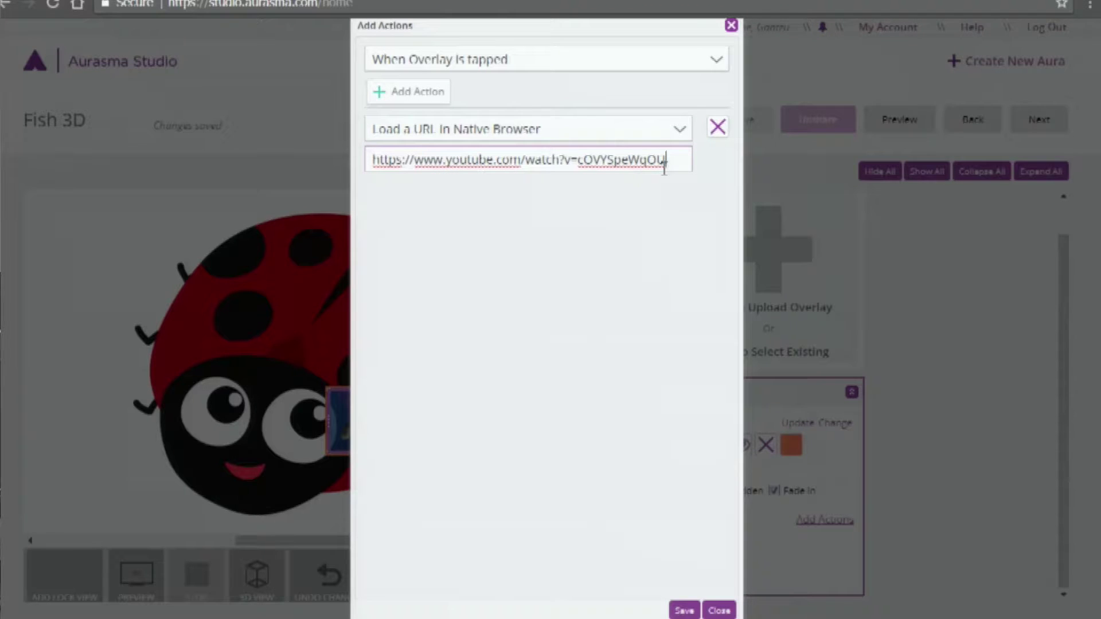
click(685, 611)
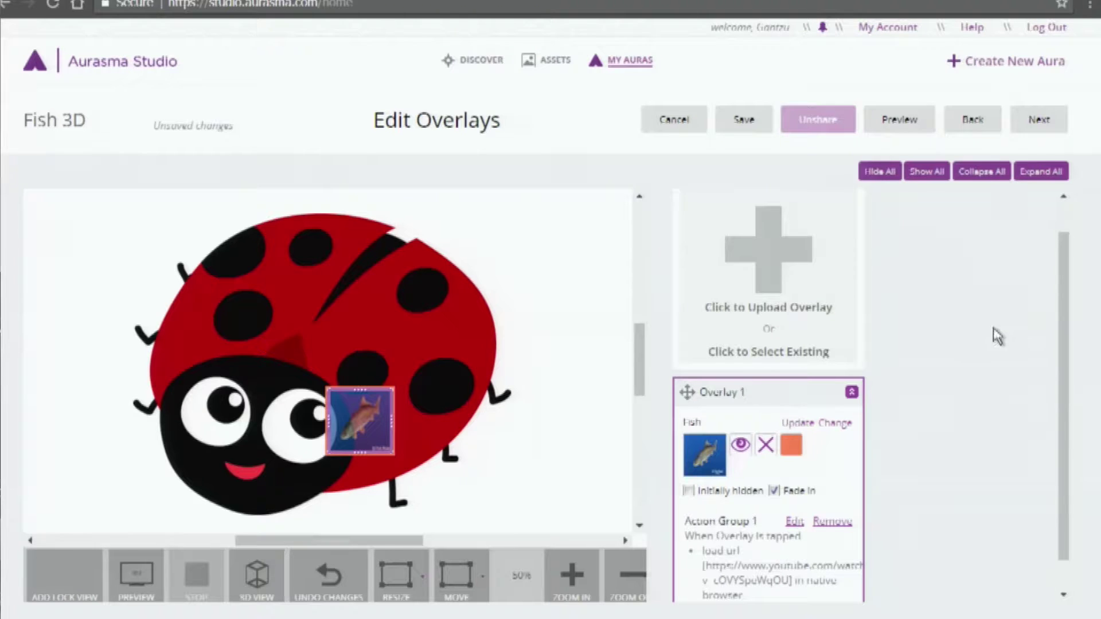
Step: Remove Action Group 1 from the Fish overlay and confirm the removal
scroll(1074, 327, down, 1)
scroll(1077, 333, down, 1)
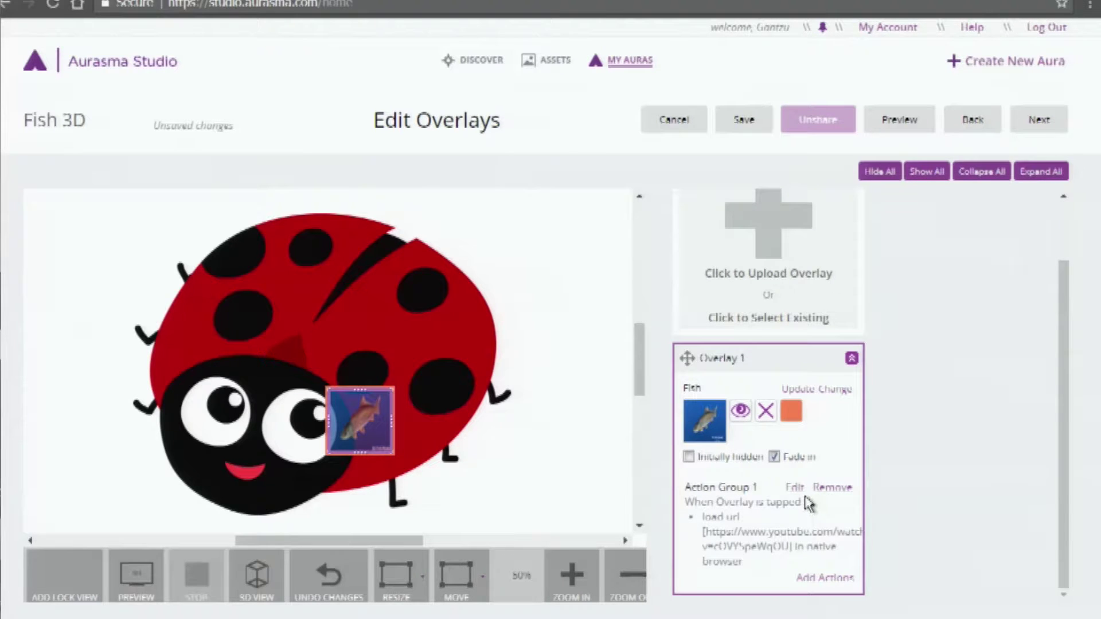
click(830, 488)
click(509, 358)
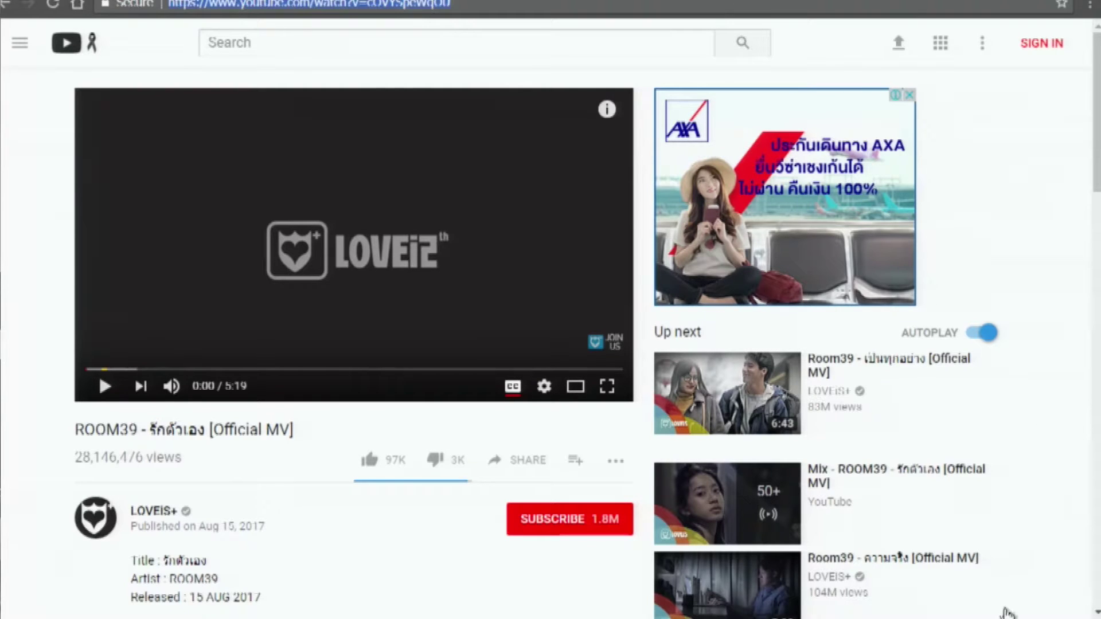
Step: Turn the computer's volume down fully and mute it from the YouTube page, and return to Aurasma Studio
click(1008, 614)
drag(1003, 532, 1030, 535)
click(1006, 552)
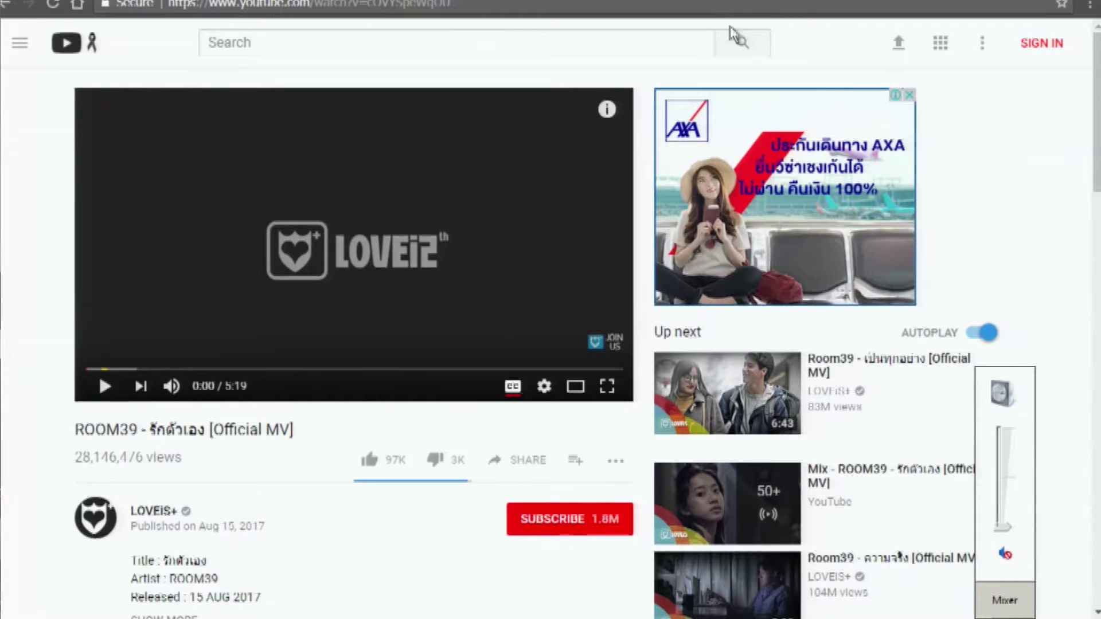
click(728, 4)
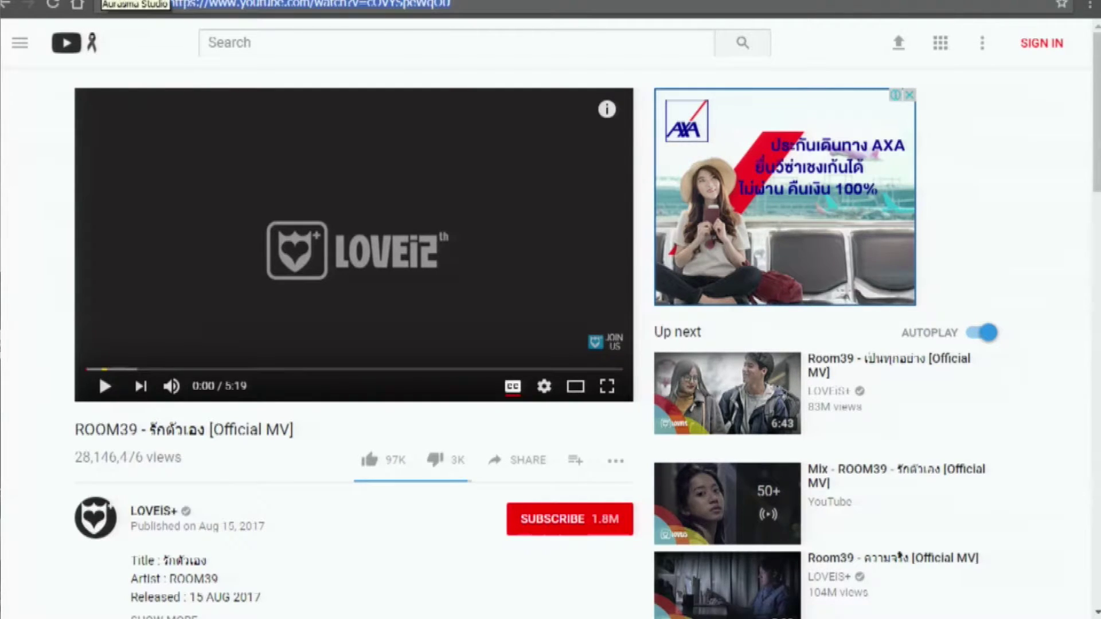
click(135, 1)
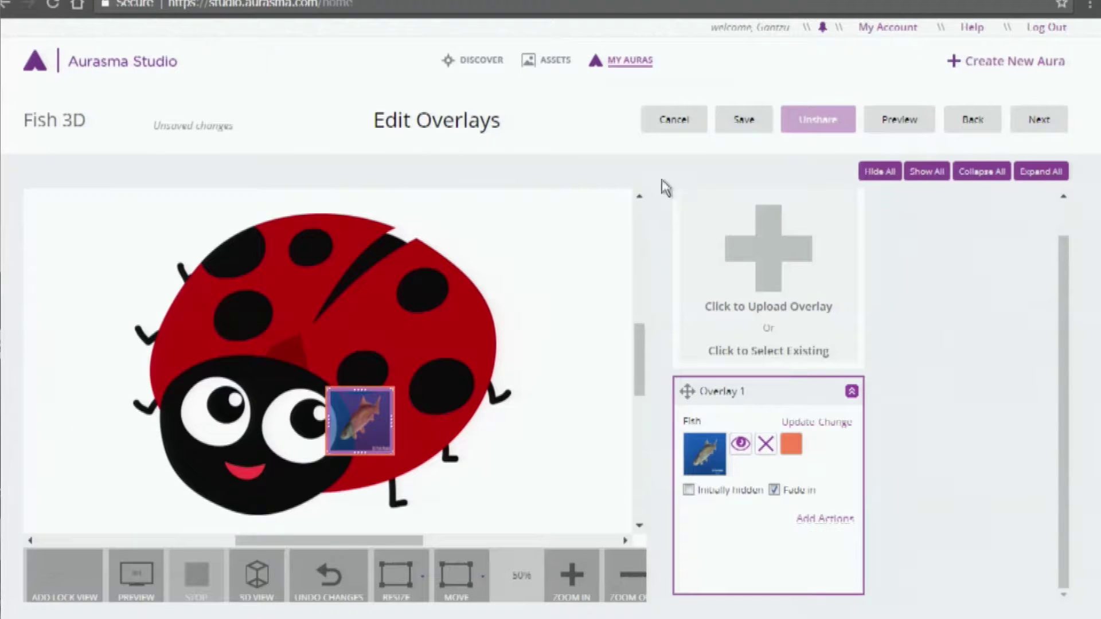
Step: Ask to cancel the overlay editing, but dismiss the confirmation and keep the unsaved work
click(675, 122)
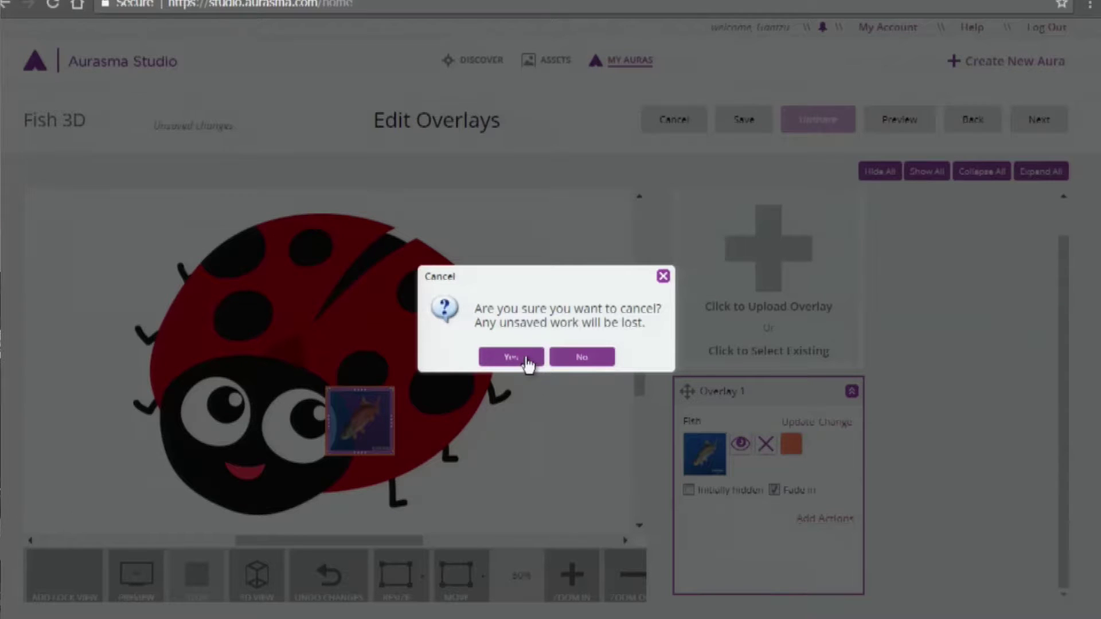
click(664, 276)
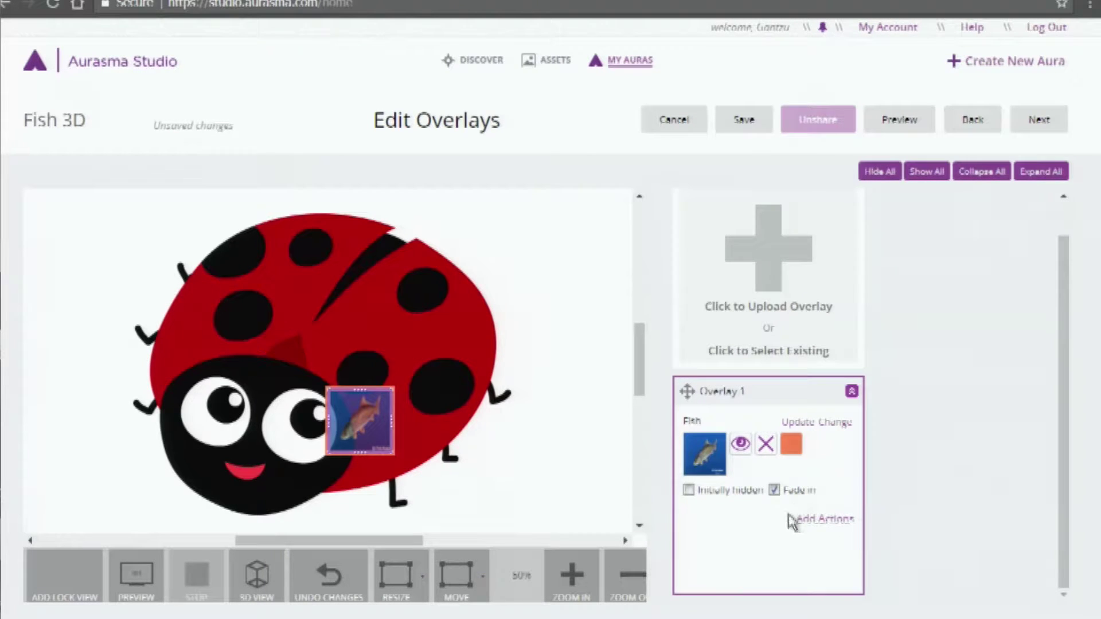
Step: Add a Load a URL action to the Fish overlay, triggered when the overlay is tapped, and review the other action types
click(827, 523)
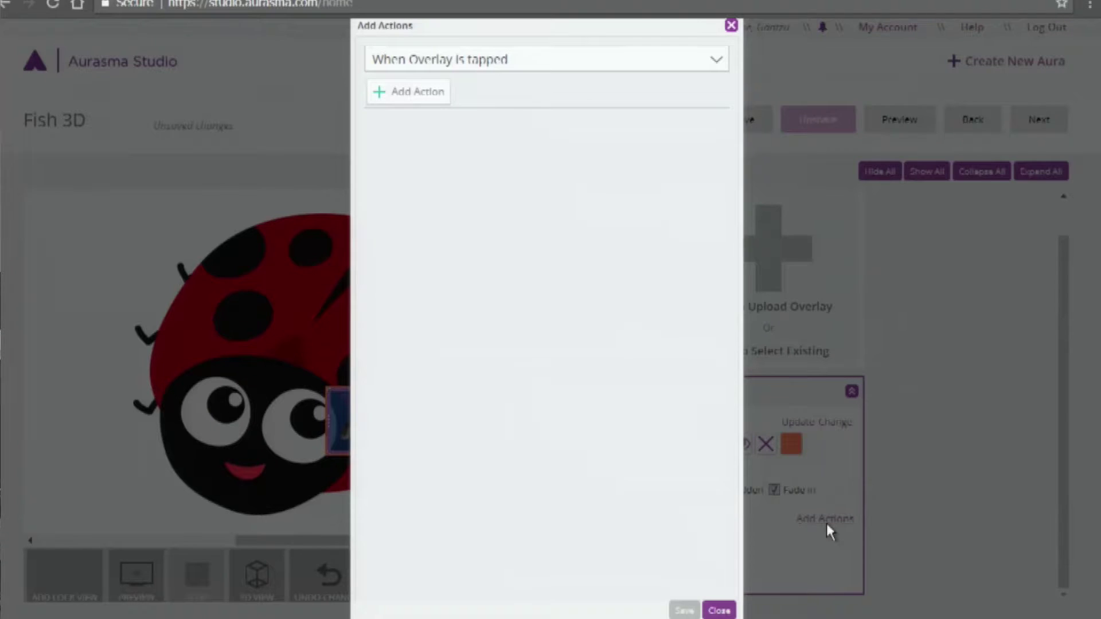
click(714, 62)
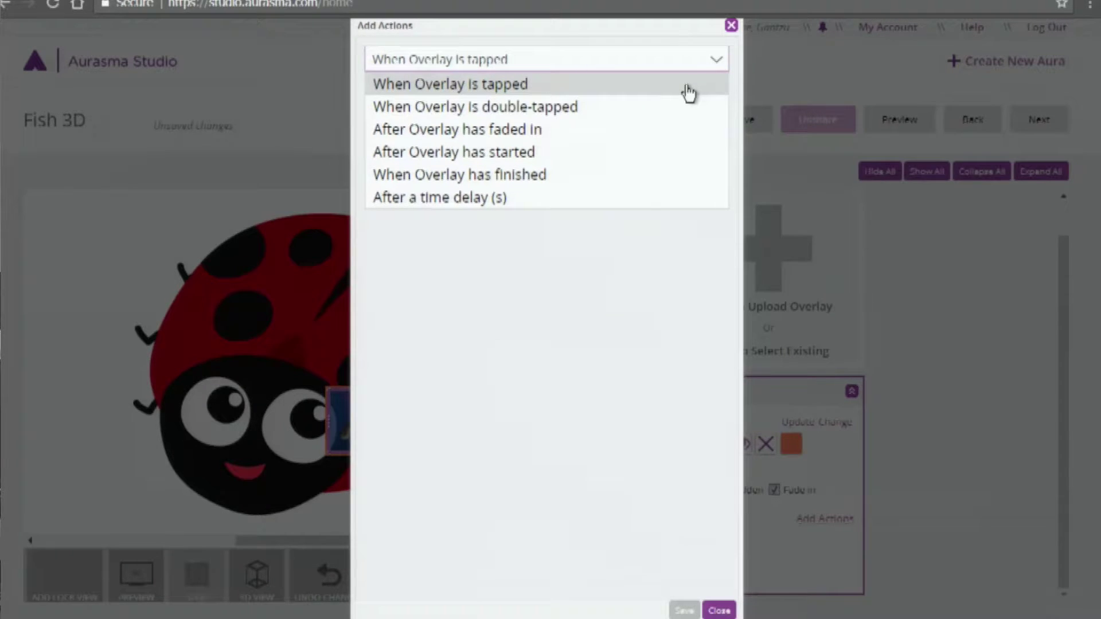
click(498, 91)
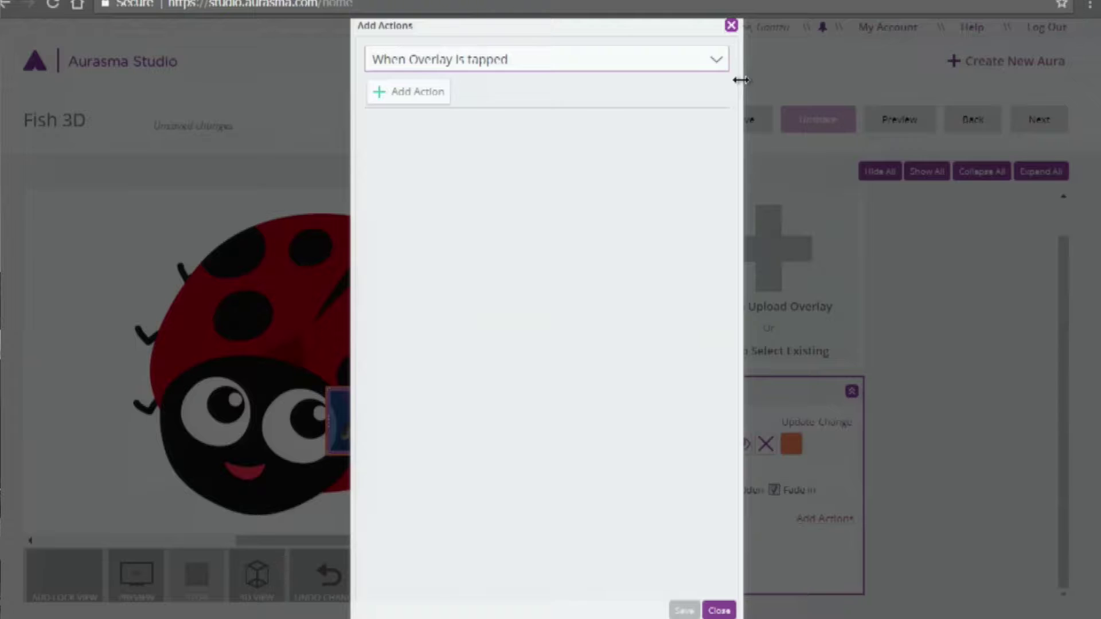
click(379, 103)
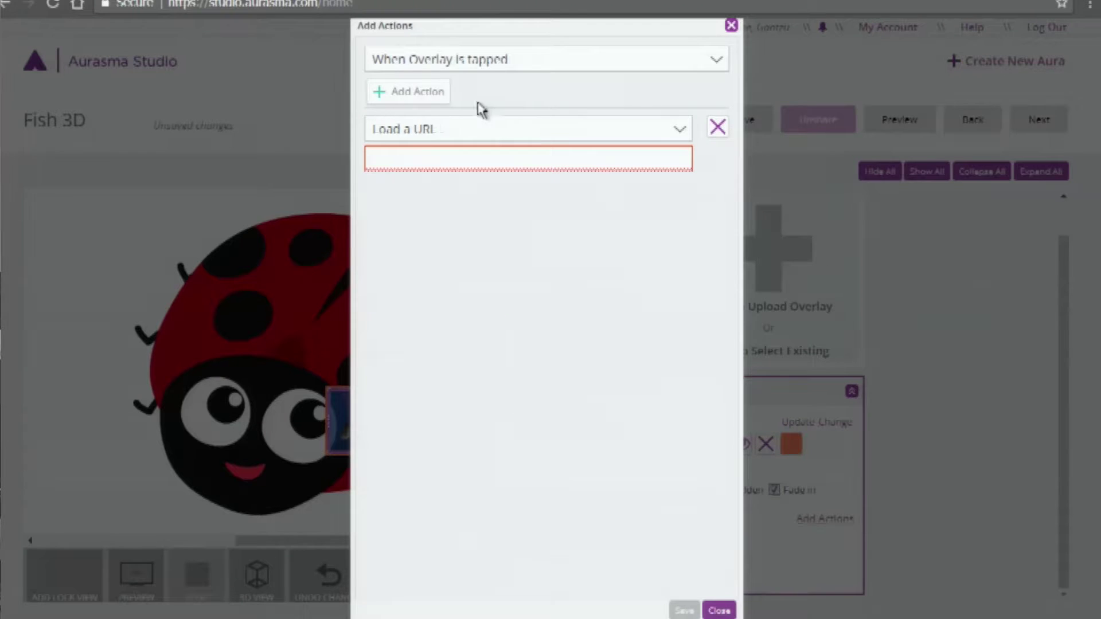
click(682, 129)
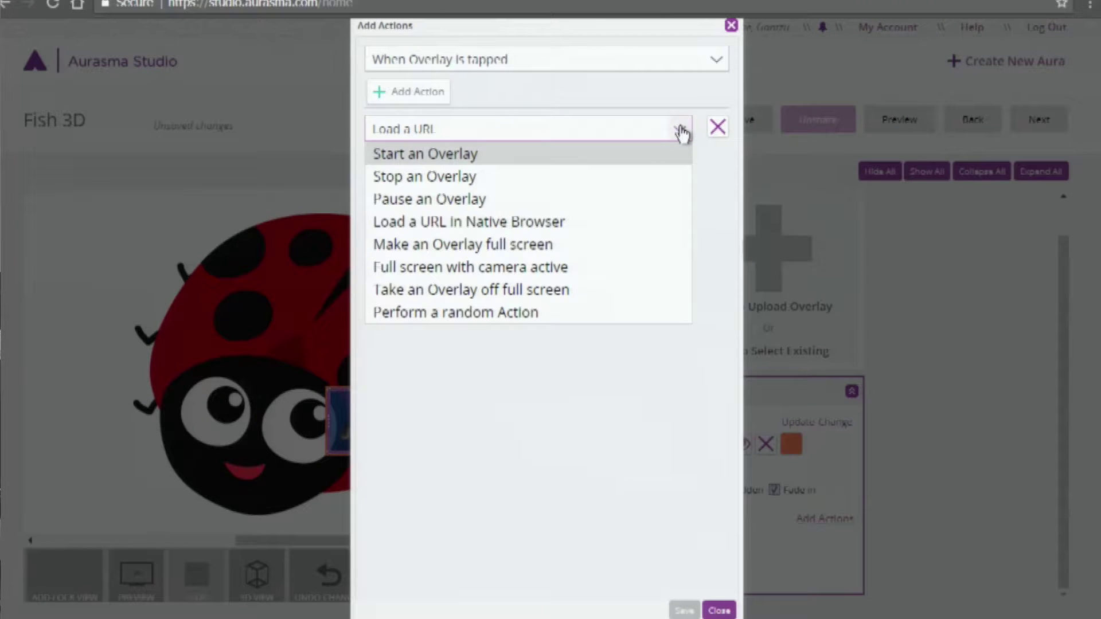
click(680, 136)
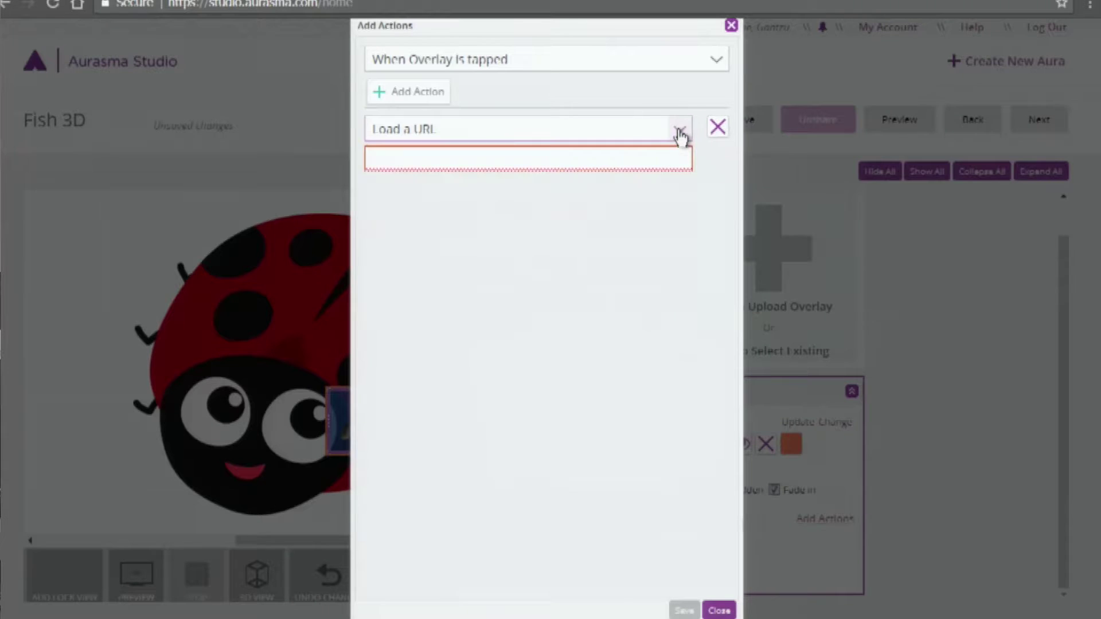
click(681, 135)
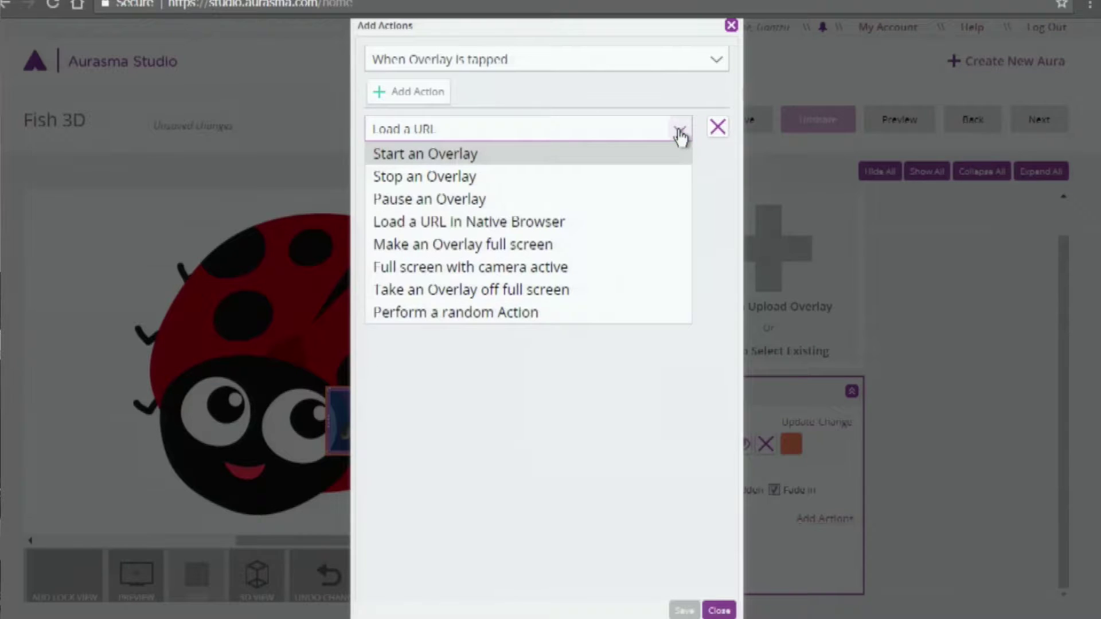
click(681, 135)
click(478, 161)
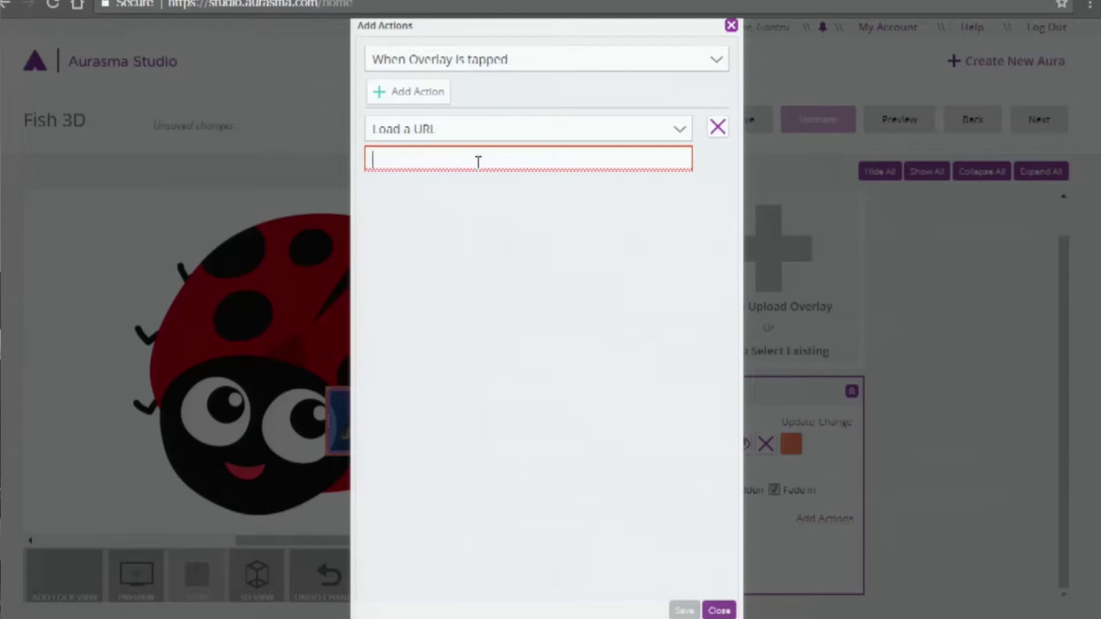
right_click(394, 159)
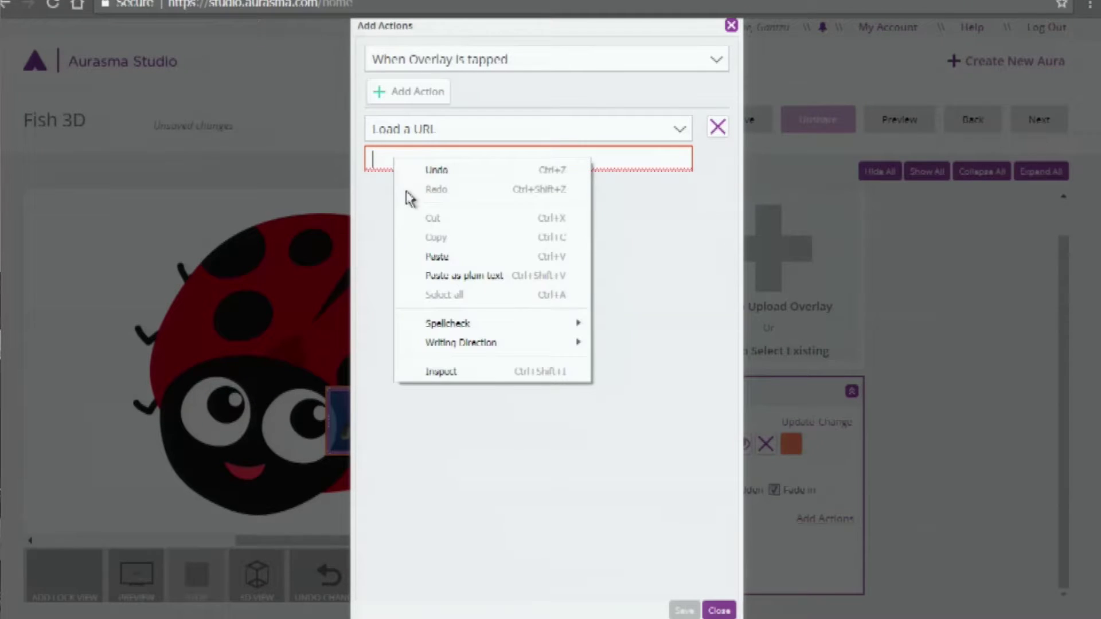
click(439, 256)
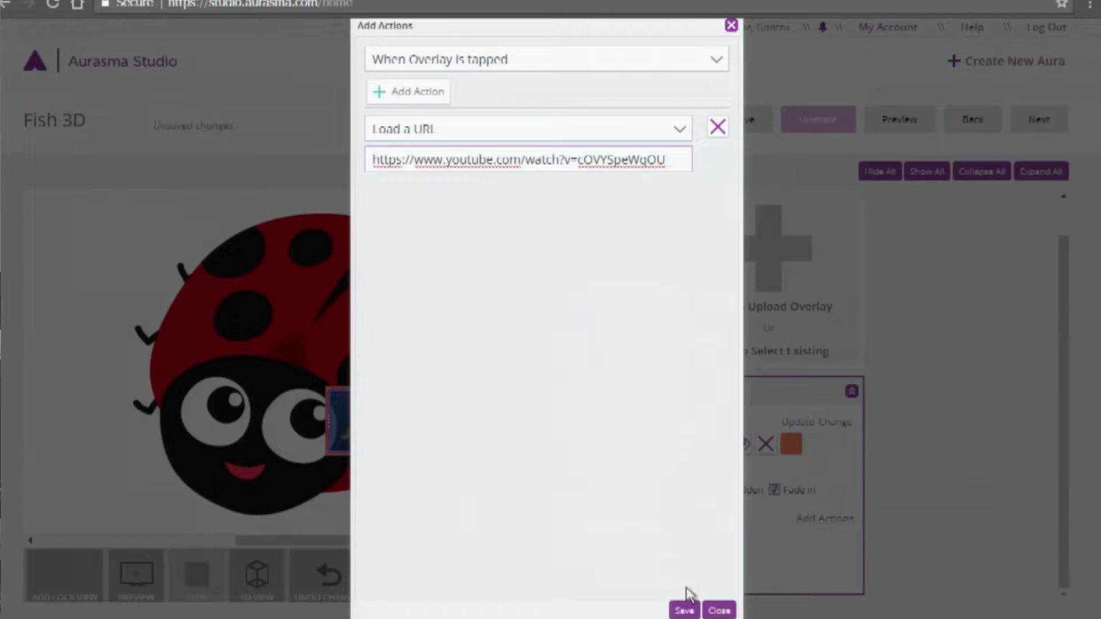
click(684, 611)
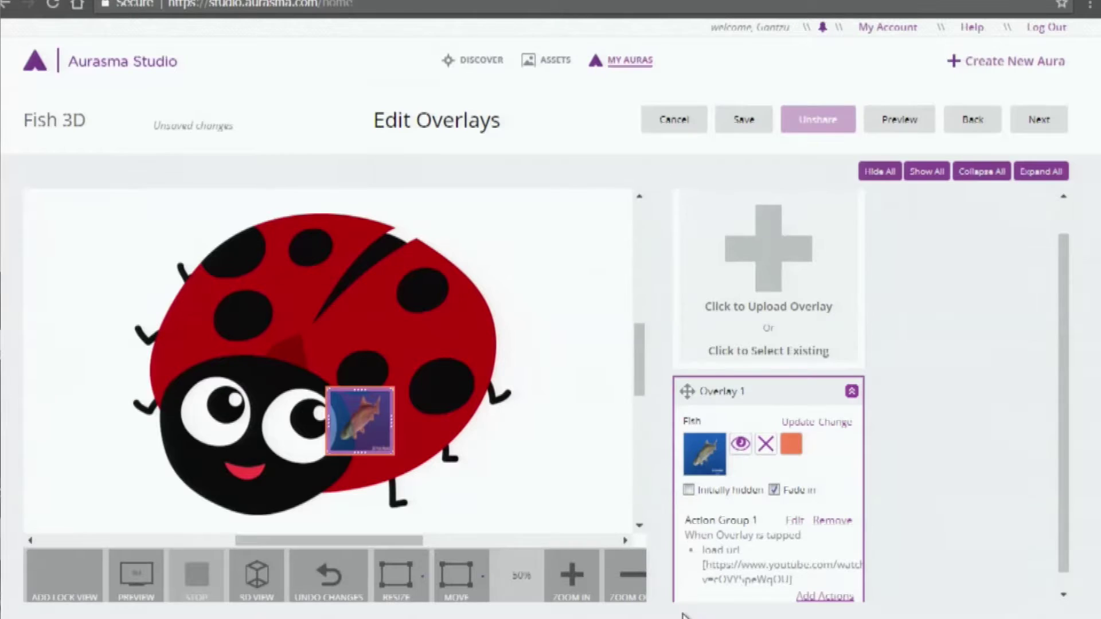
Step: Proceed from the overlays to the final aura details, save the Fish 3D aura, and close it
drag(1064, 445, 1064, 467)
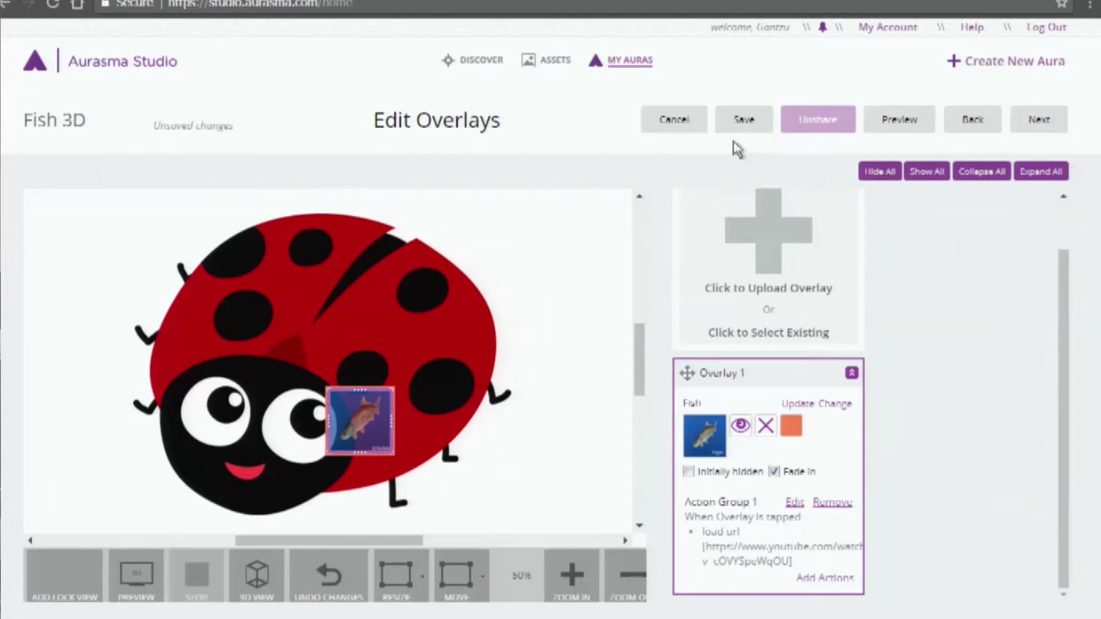
click(1034, 122)
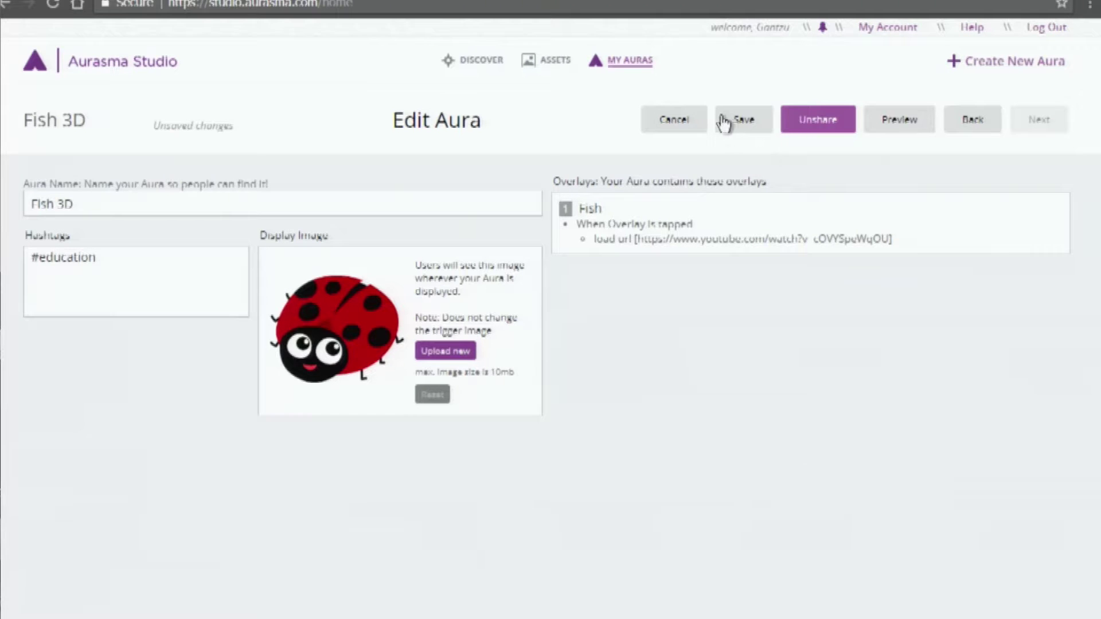
click(743, 136)
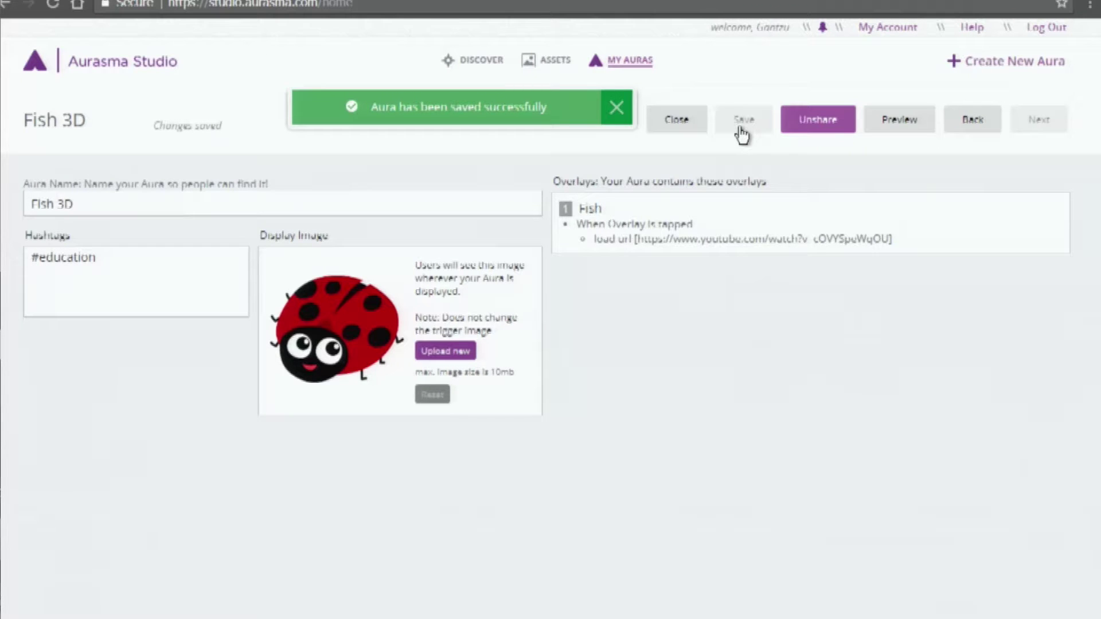
click(678, 122)
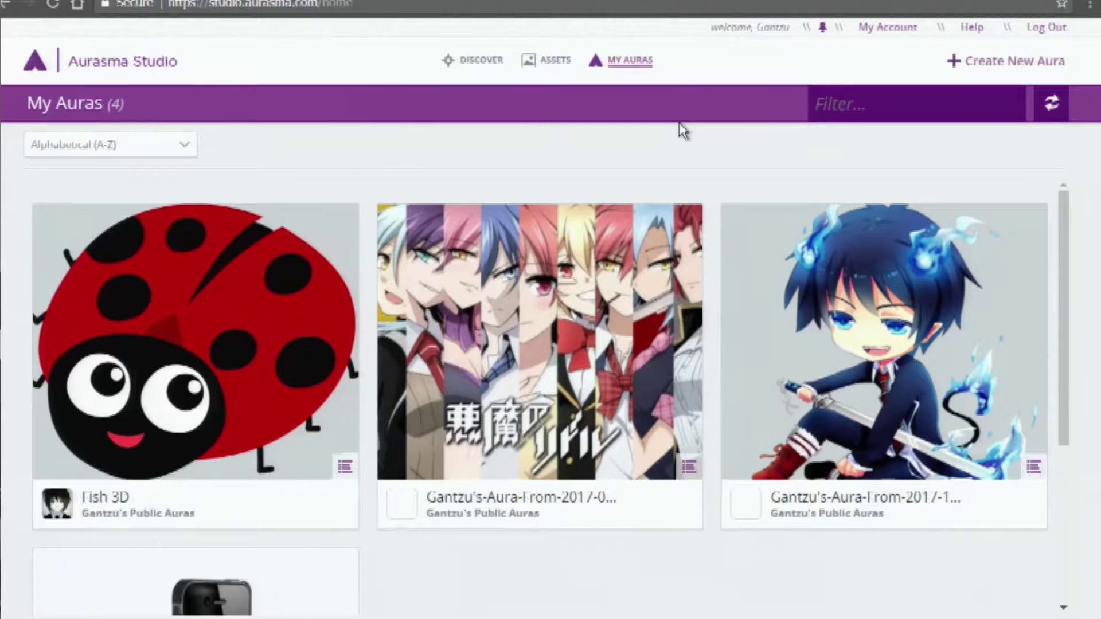
Step: View the Fish 3D aura's trigger image full screen from My Auras, and close the view
click(344, 469)
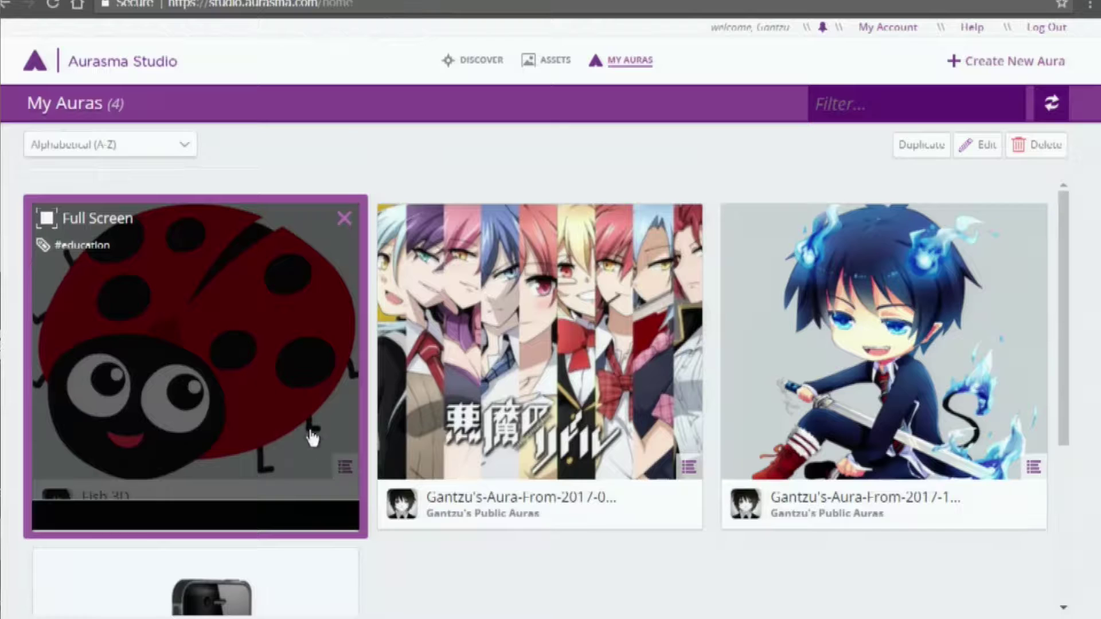
click(78, 226)
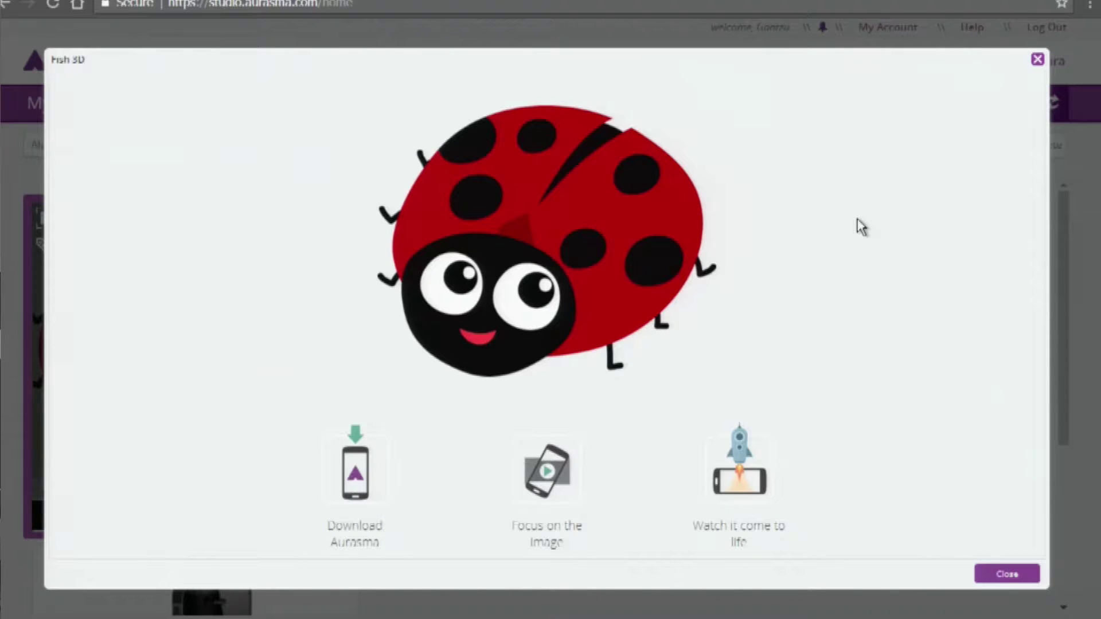
key(Escape)
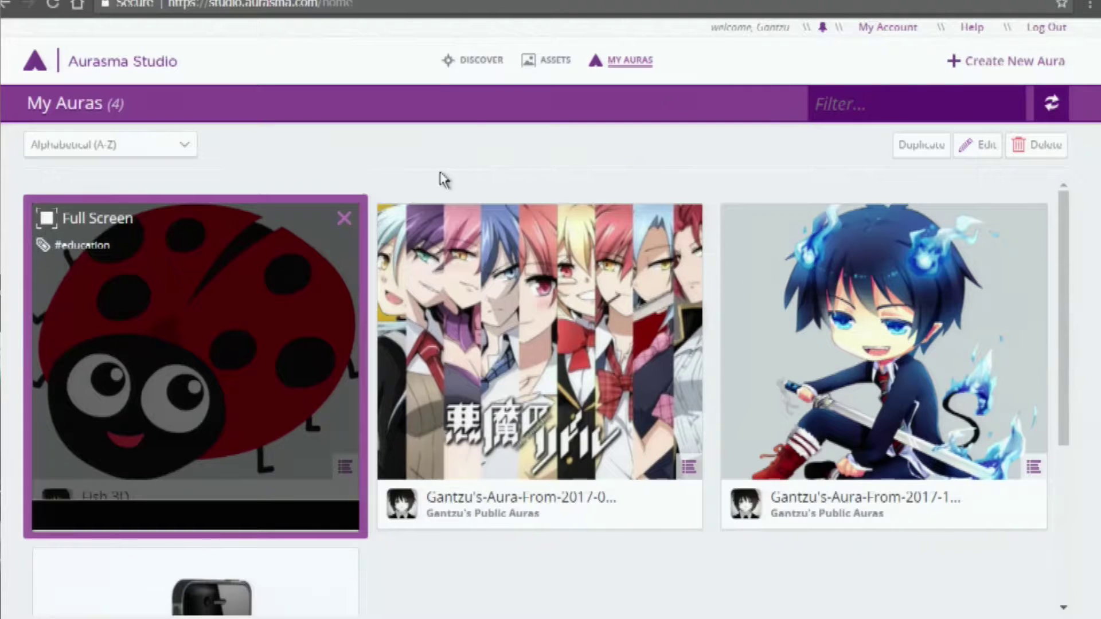
Step: Reopen the Fish 3D aura at its overlays, remove Action Group 1 from the Fish overlay, and confirm the removal
click(973, 148)
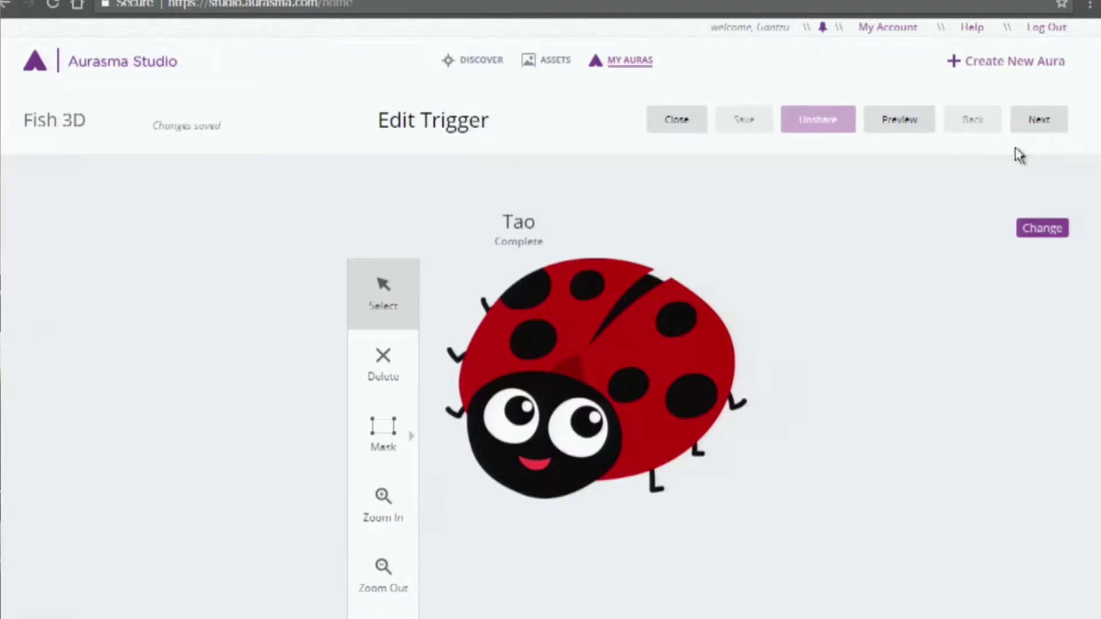
click(1035, 136)
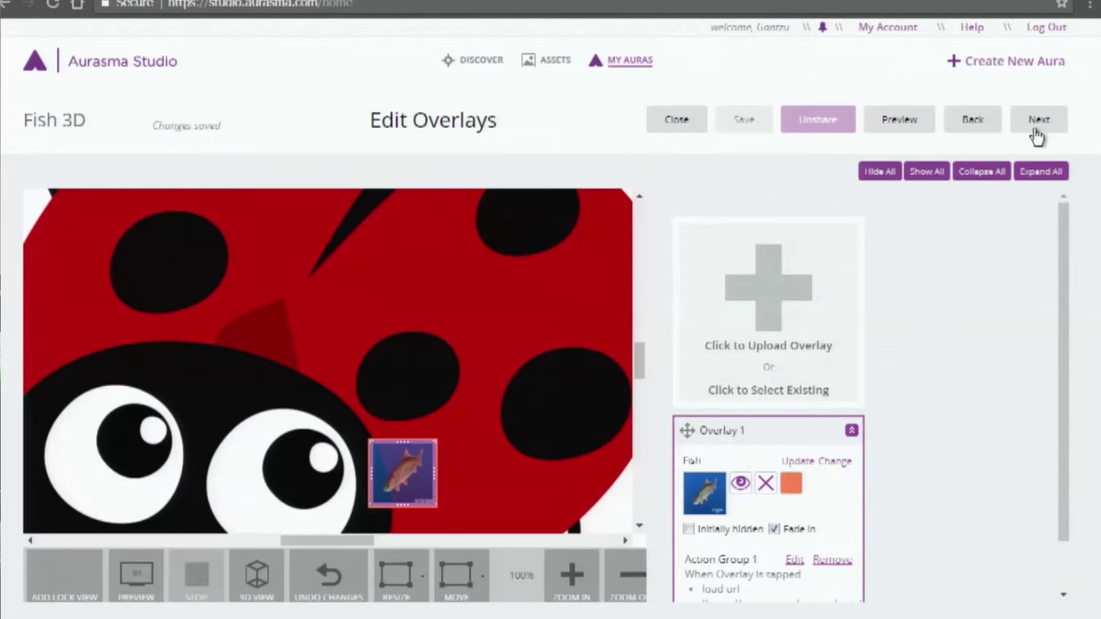
click(623, 590)
drag(1064, 394, 1080, 462)
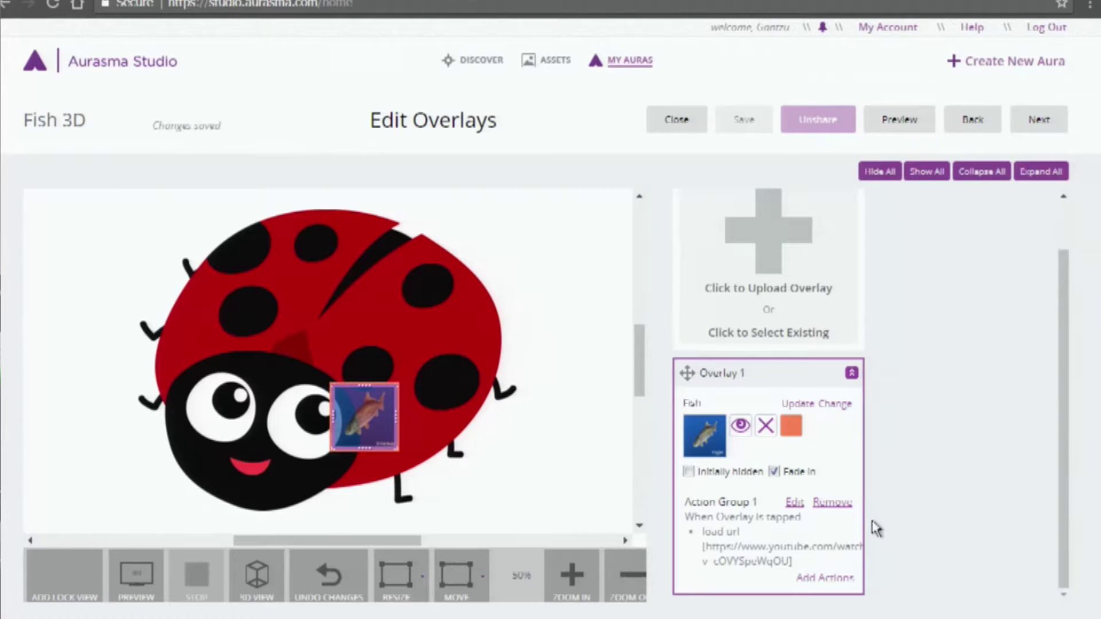
click(833, 504)
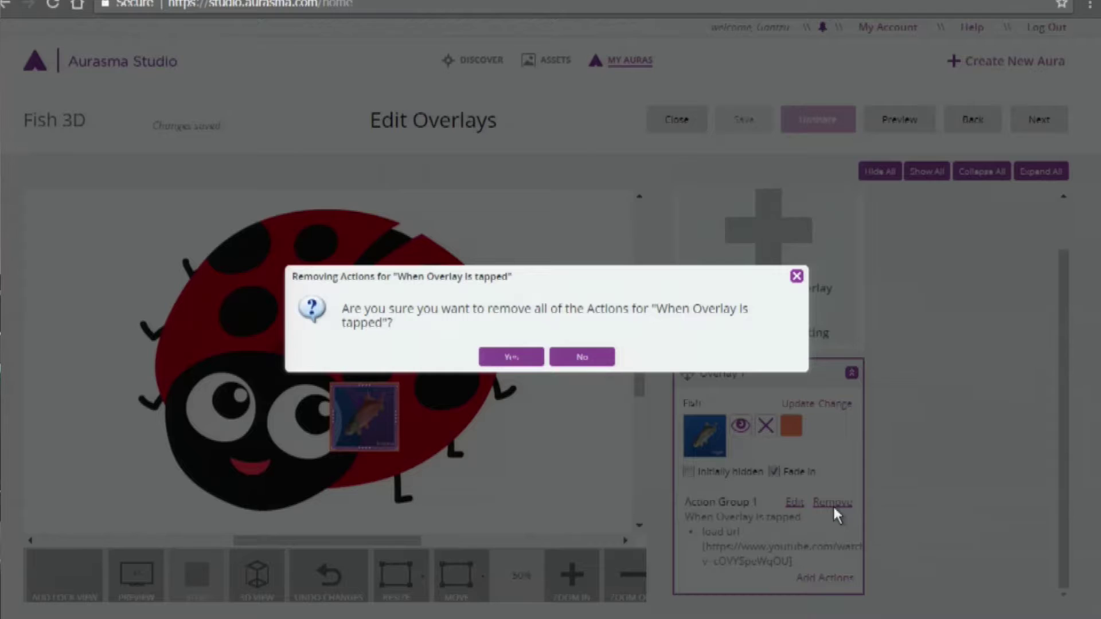
click(512, 361)
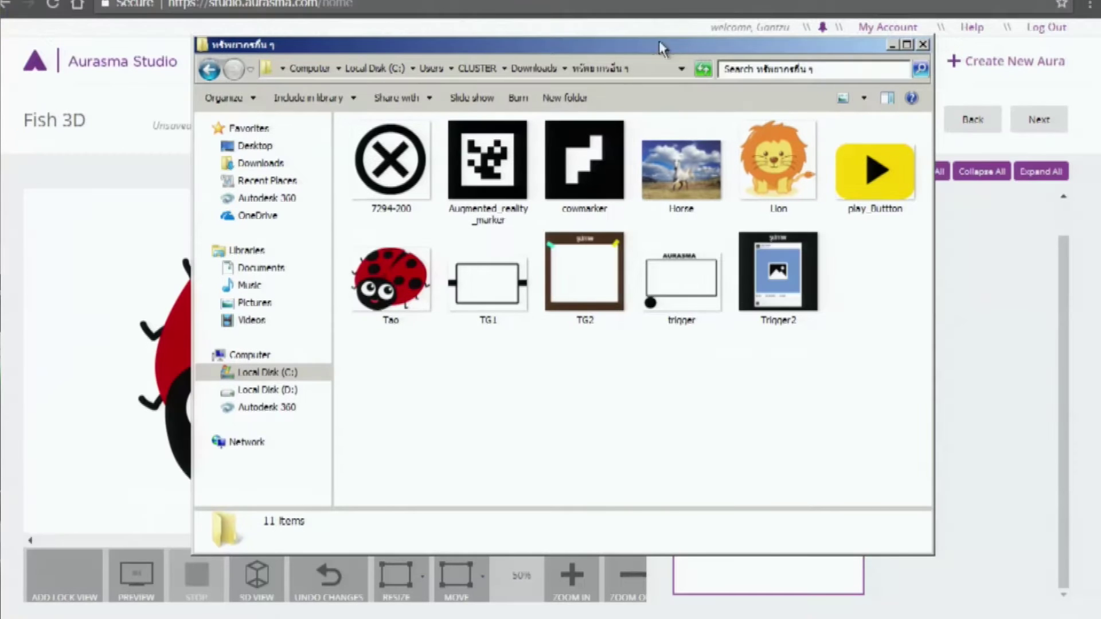
Step: Examine the play_Buttton and 7294-200 images in the resource folder under Downloads, and minimize the folder window
drag(632, 46, 636, 38)
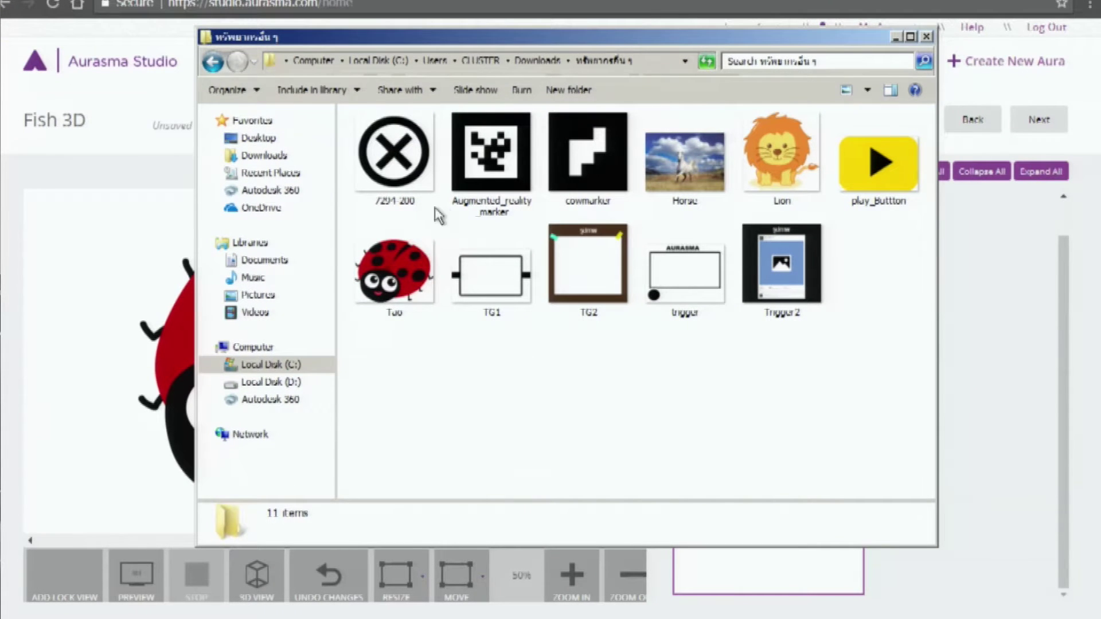
click(913, 191)
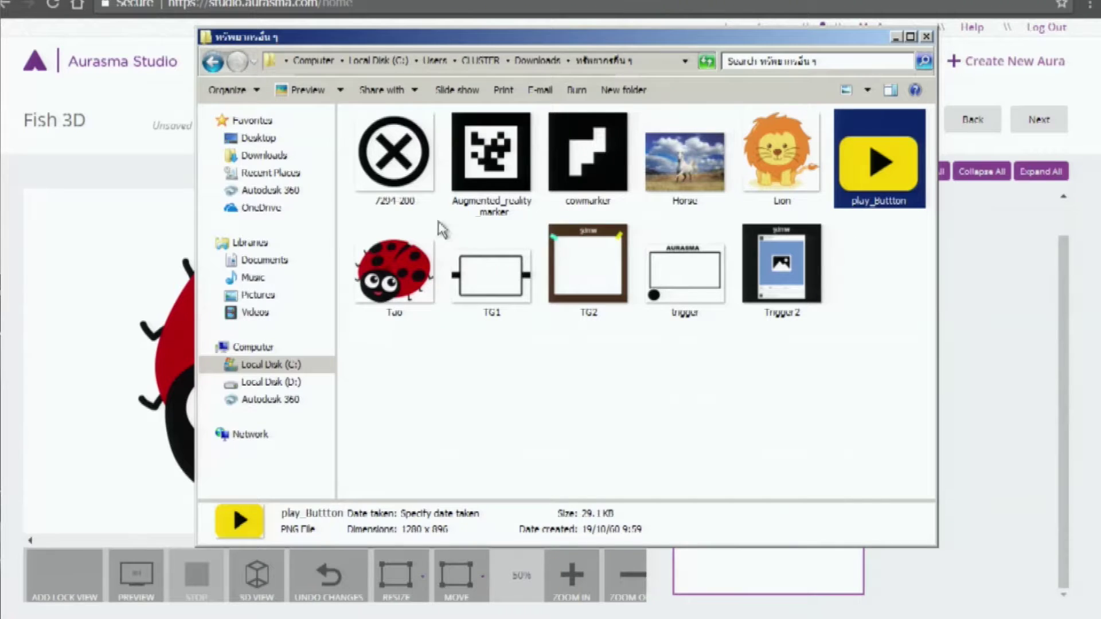
click(401, 188)
click(707, 390)
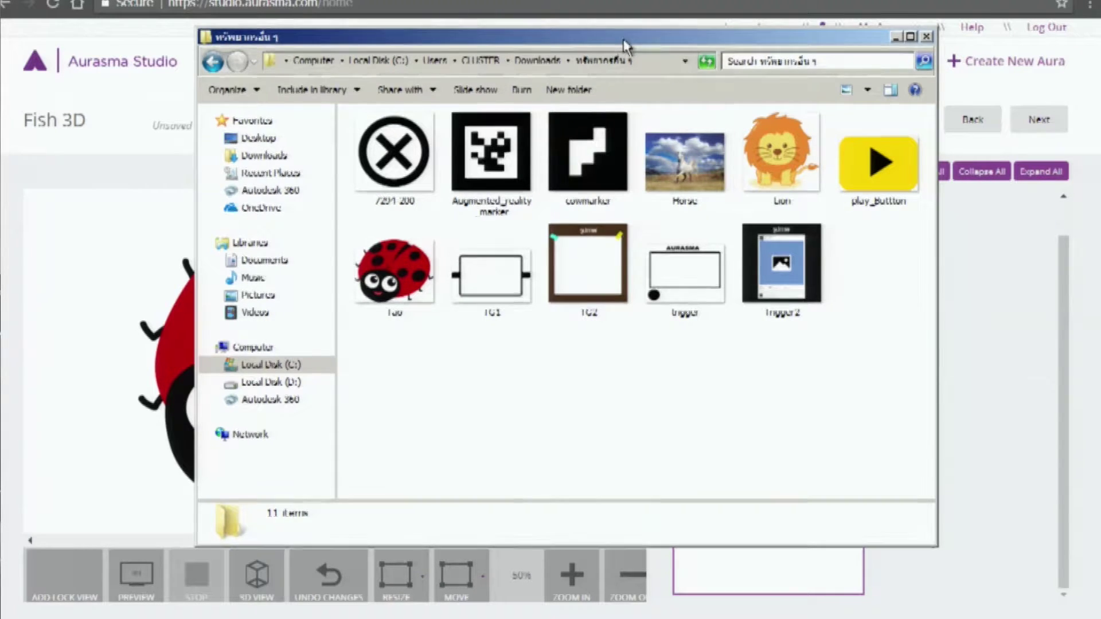
drag(621, 36, 594, 37)
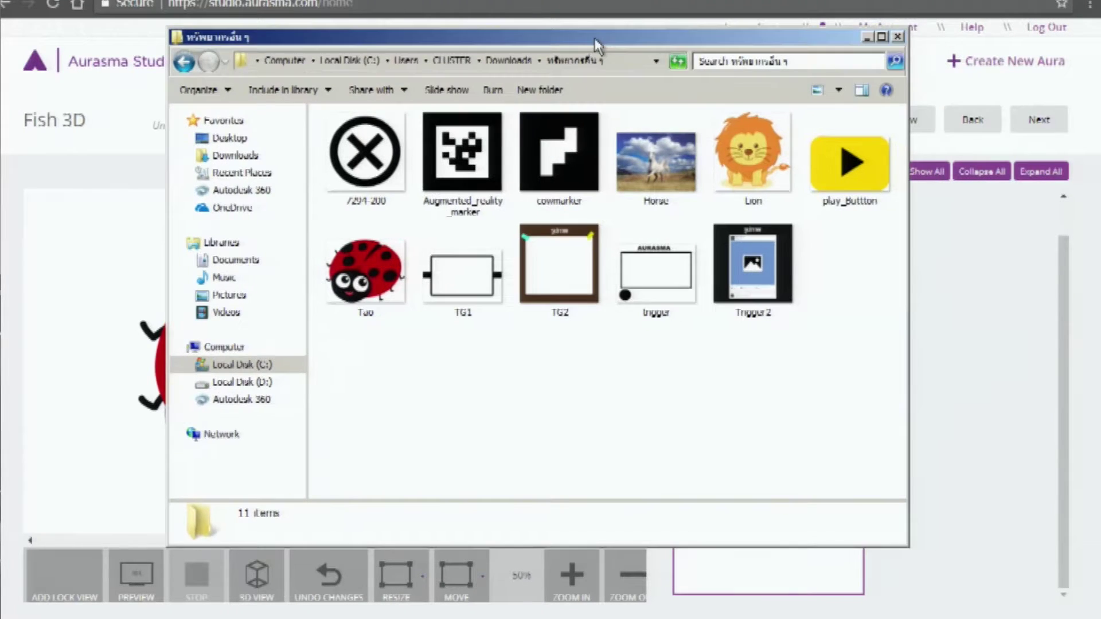
click(867, 37)
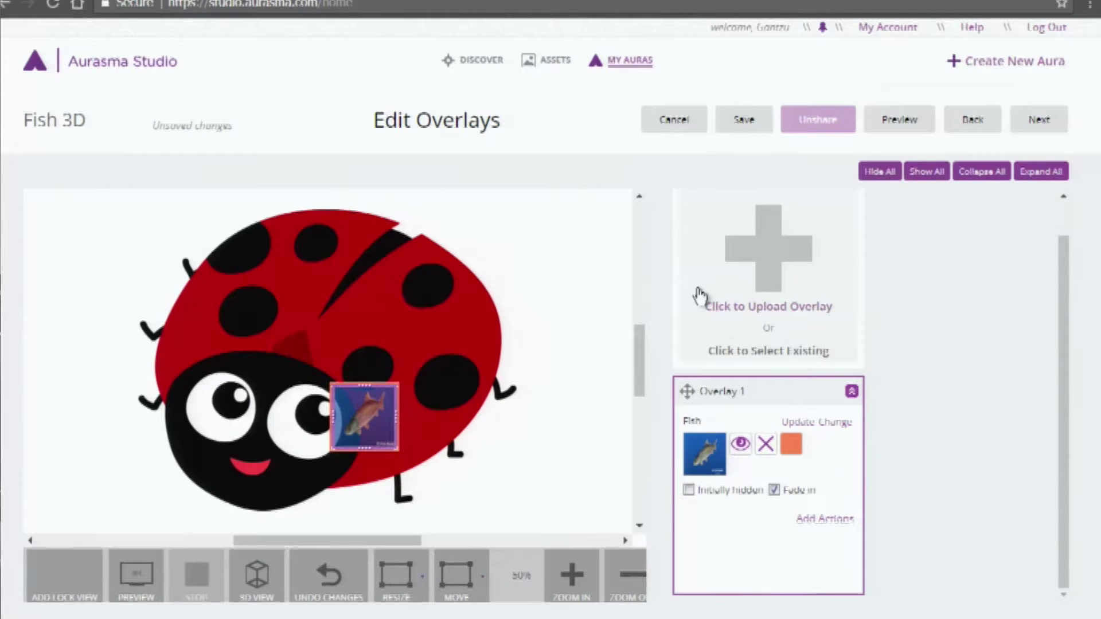
Step: Upload the play_Buttton image from the resource folder under Downloads as a new Image overlay and save it
click(811, 312)
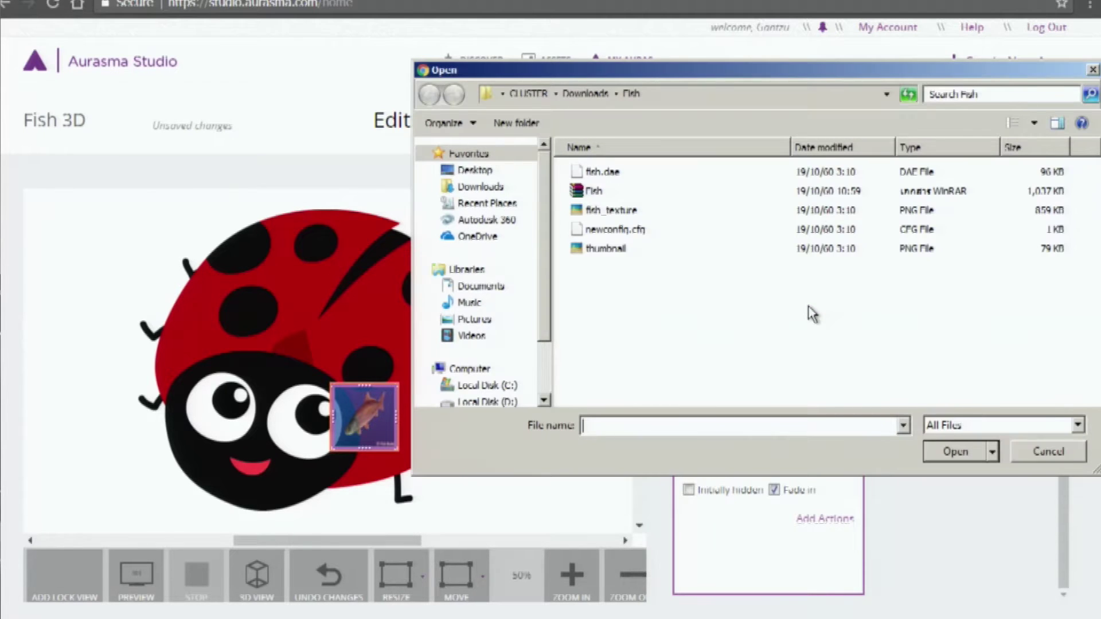
click(482, 189)
double_click(780, 210)
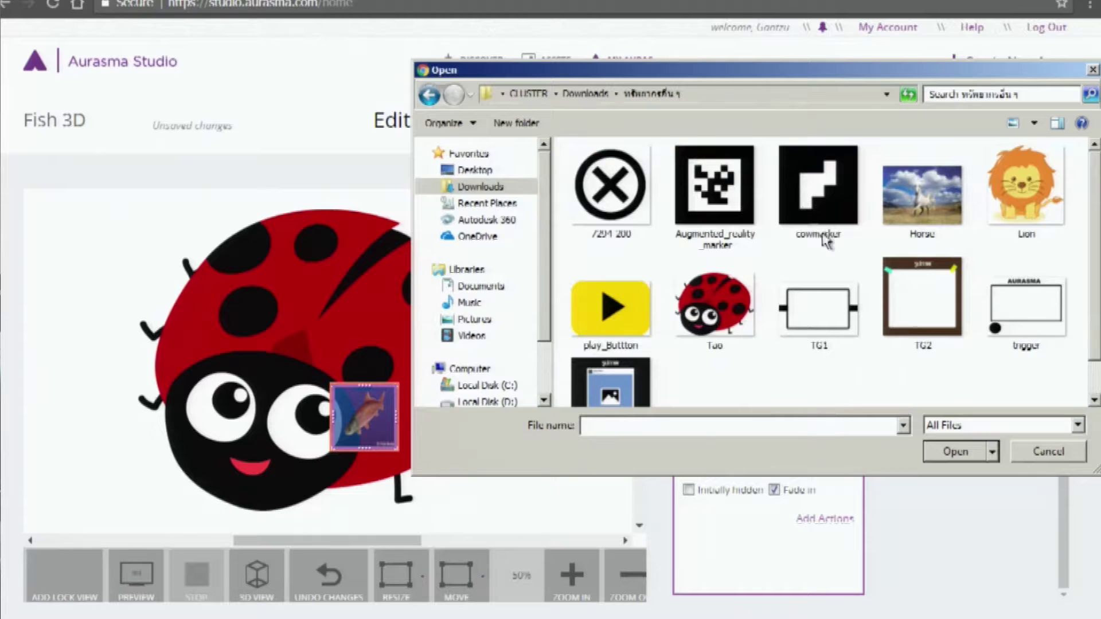
scroll(1094, 298, down, 1)
scroll(1094, 295, up, 1)
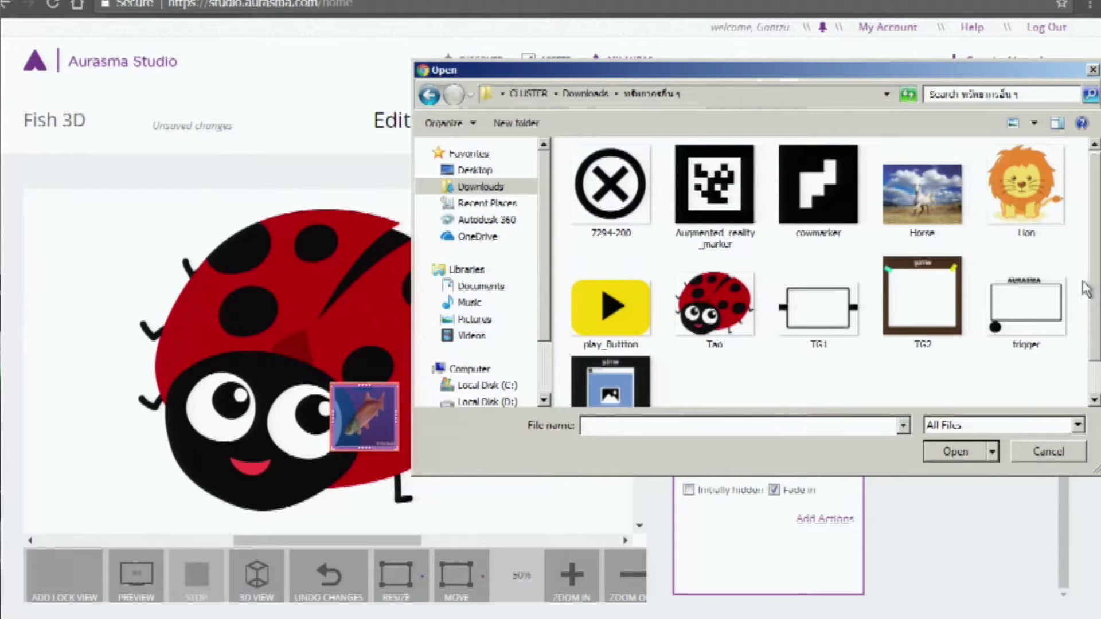
click(607, 322)
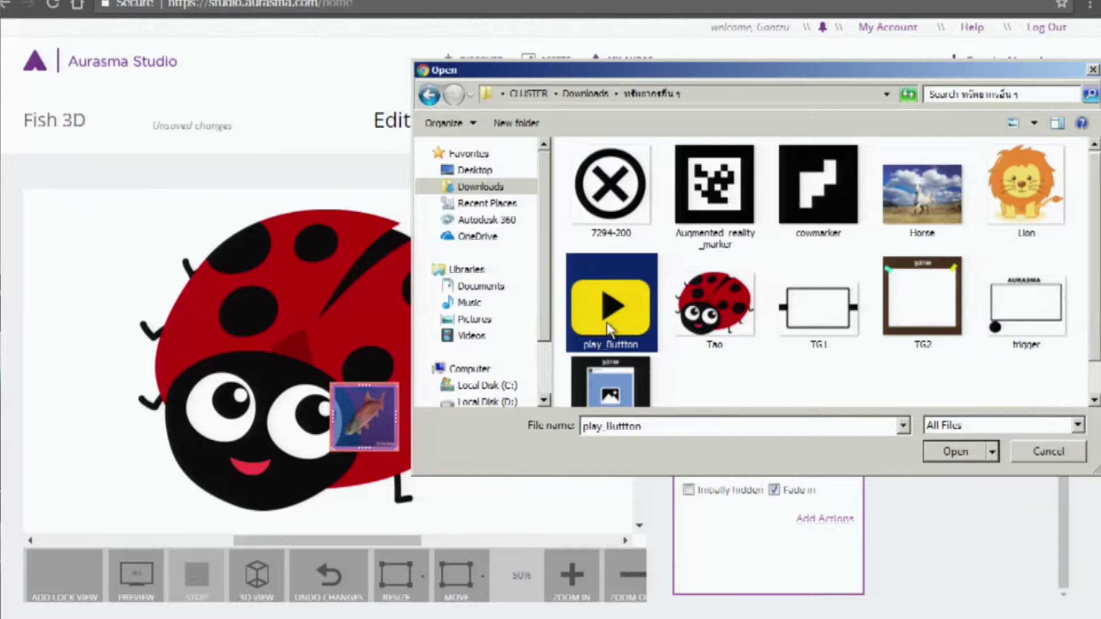
click(959, 457)
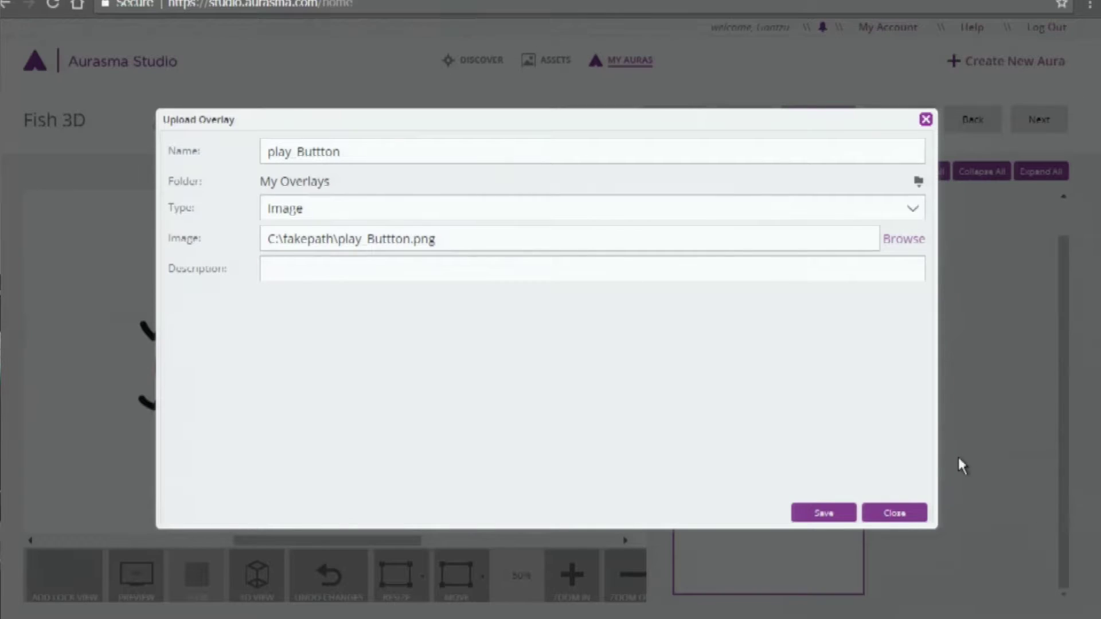
click(834, 516)
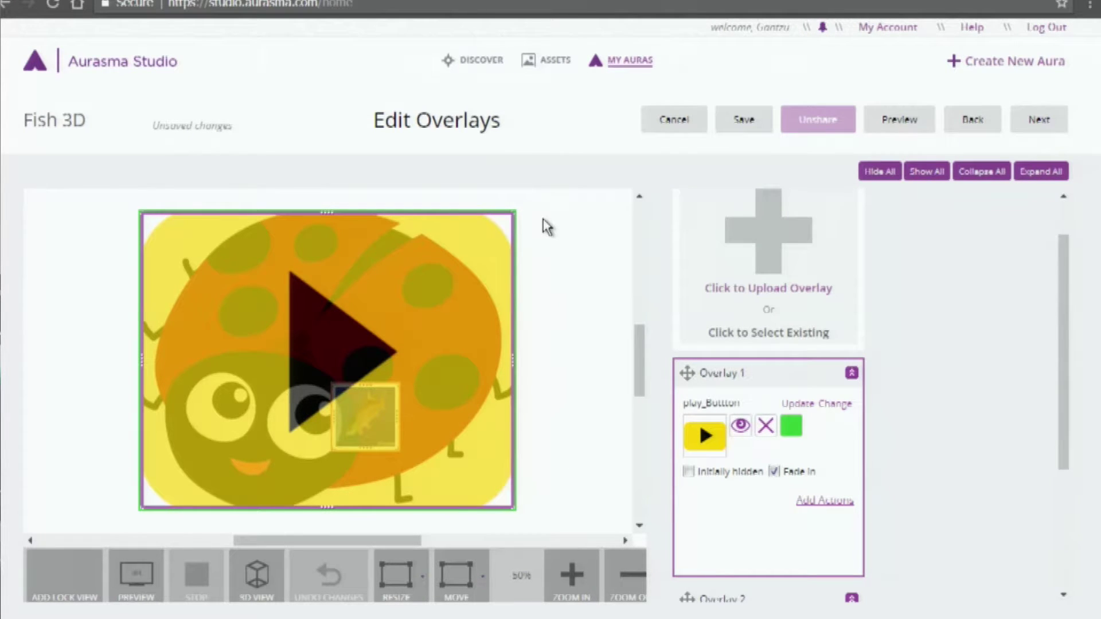
drag(1067, 401, 1088, 489)
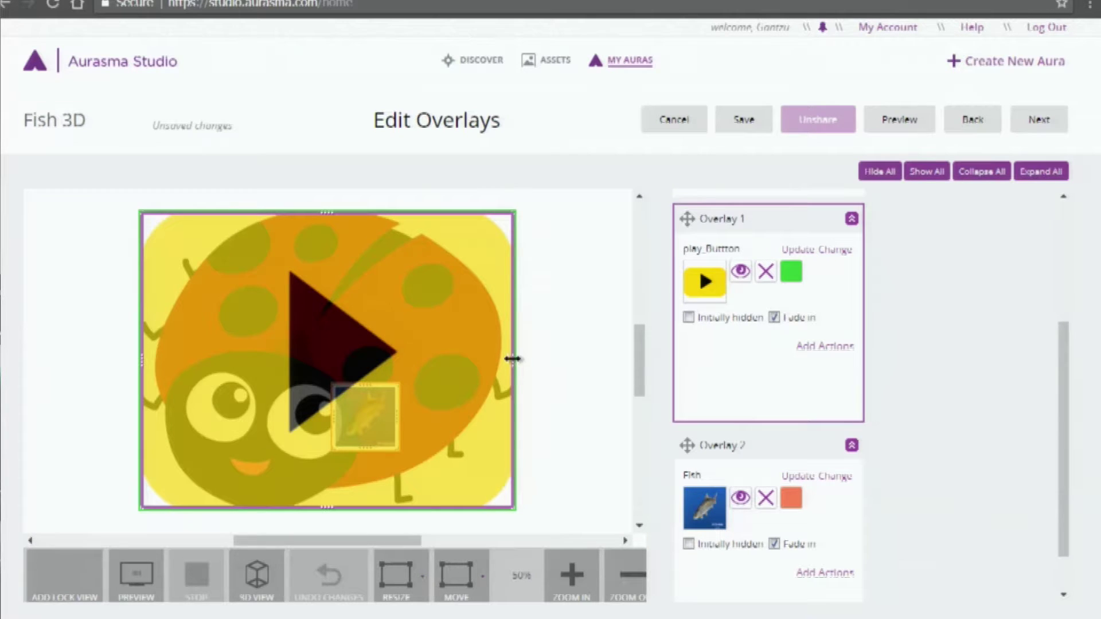
Step: Shrink the play_Buttton overlay to about a third of the trigger image's width and move it just below the ladybug
mouse_move(514, 359)
mouse_down()
mouse_move(467, 360)
mouse_move(516, 359)
mouse_up()
mouse_move(327, 214)
mouse_down()
mouse_move(327, 256)
mouse_move(328, 211)
mouse_up()
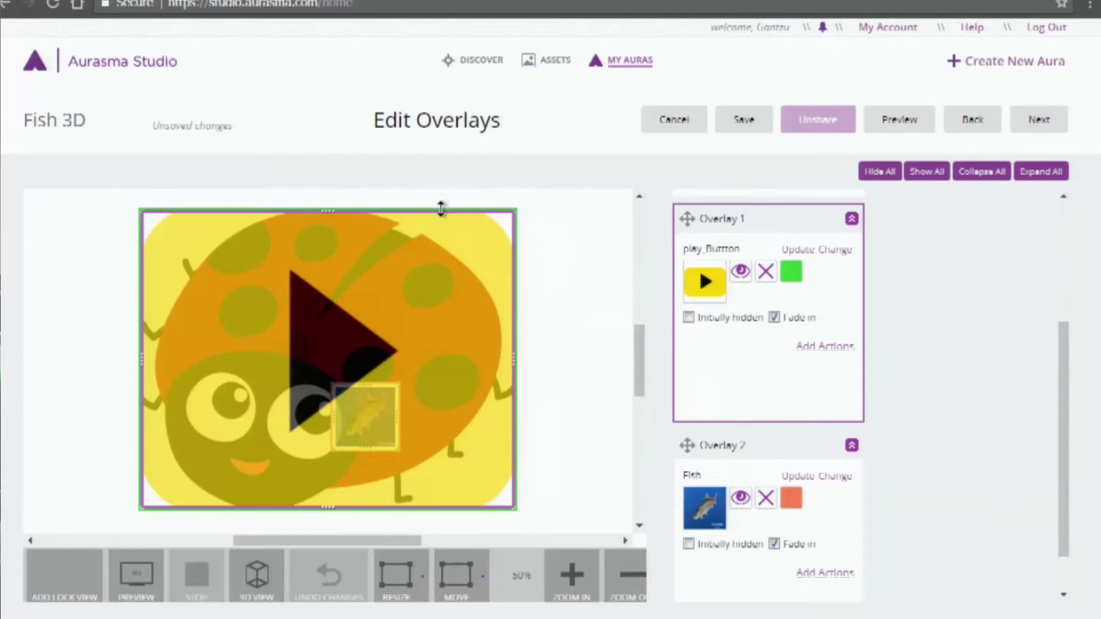
drag(517, 205, 255, 426)
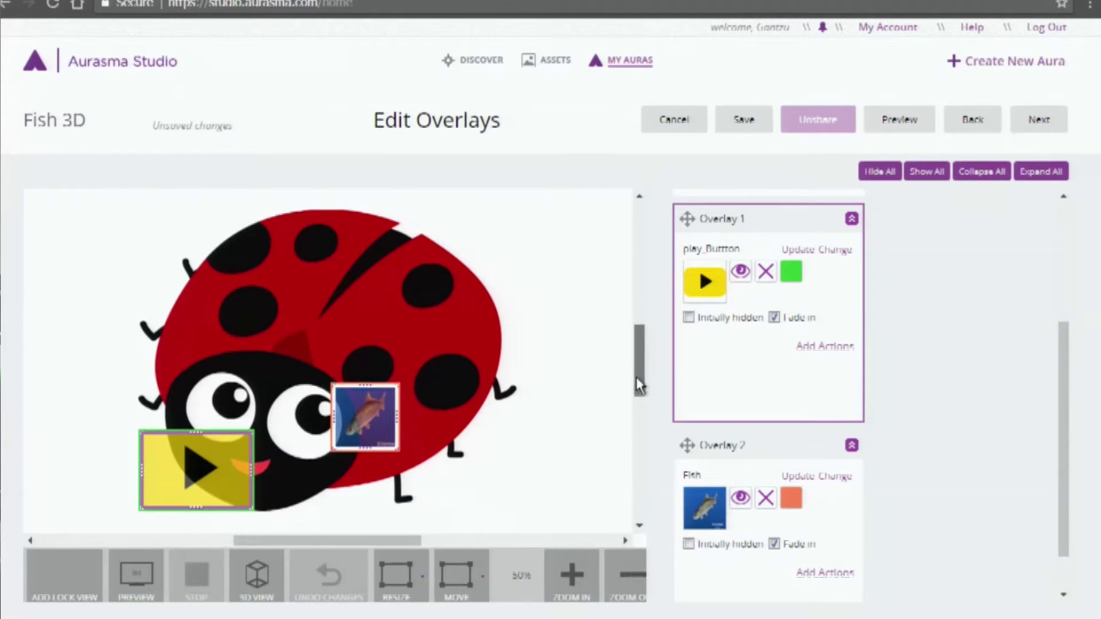
scroll(640, 386, down, 1)
drag(194, 408, 212, 493)
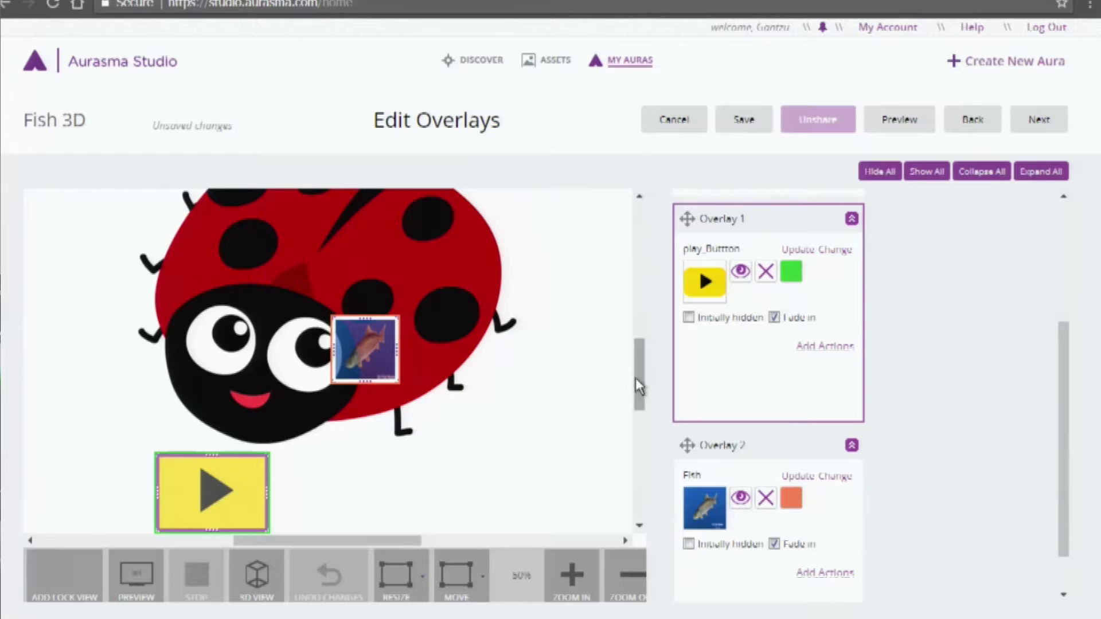
Step: Fine-tune the play_Buttton overlay's position so it sits with a small gap beneath the ladybug's head
scroll(642, 370, down, 1)
drag(199, 483, 234, 484)
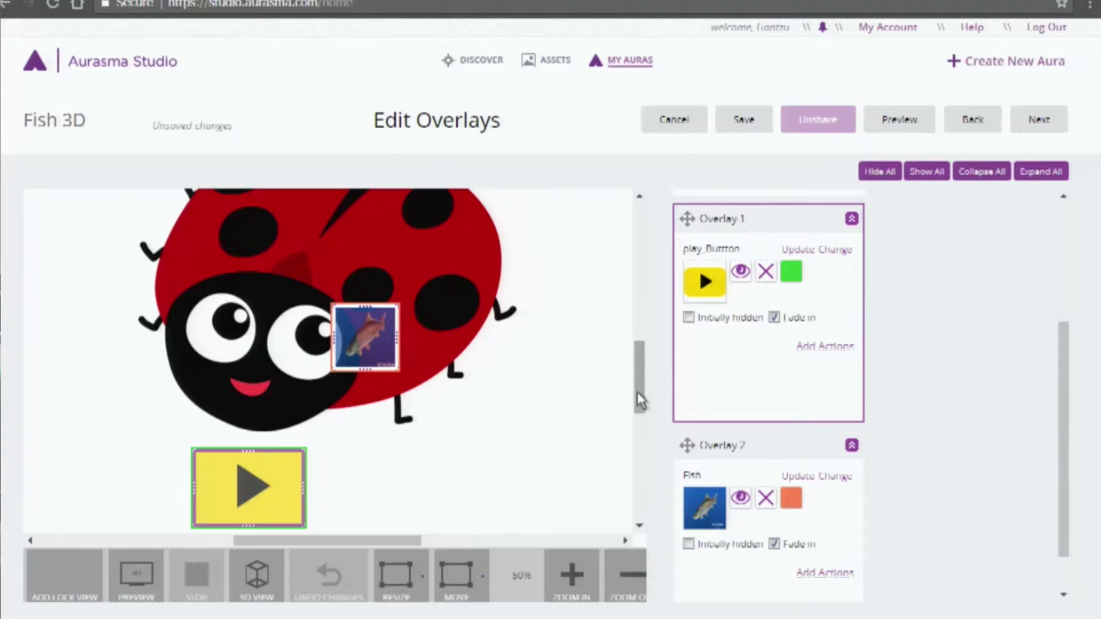
drag(634, 398, 642, 413)
drag(253, 479, 255, 483)
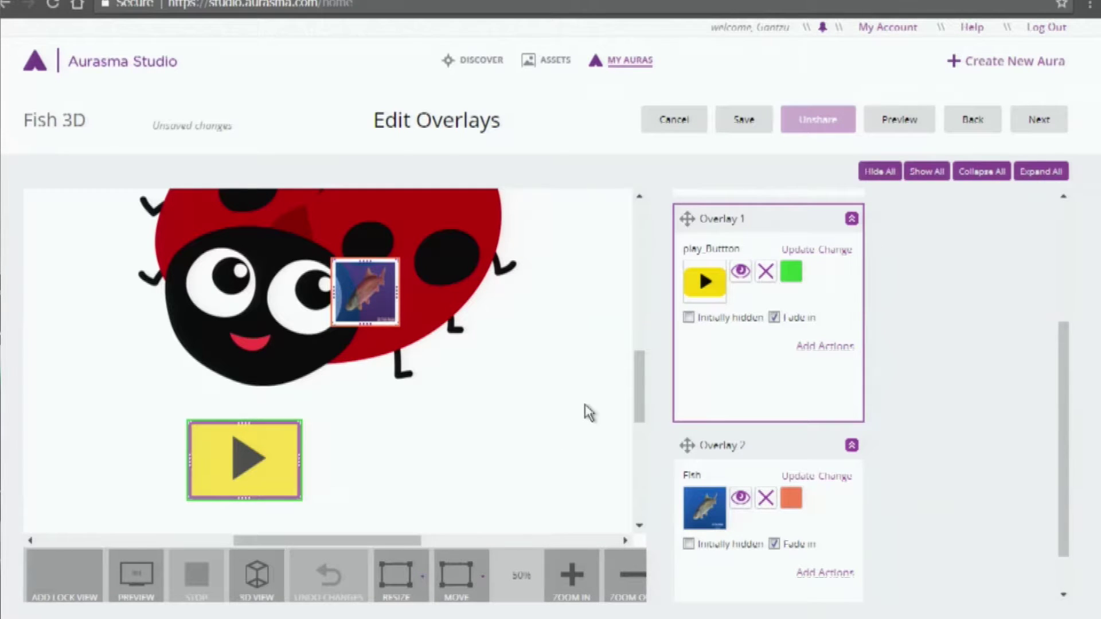
drag(270, 477, 283, 482)
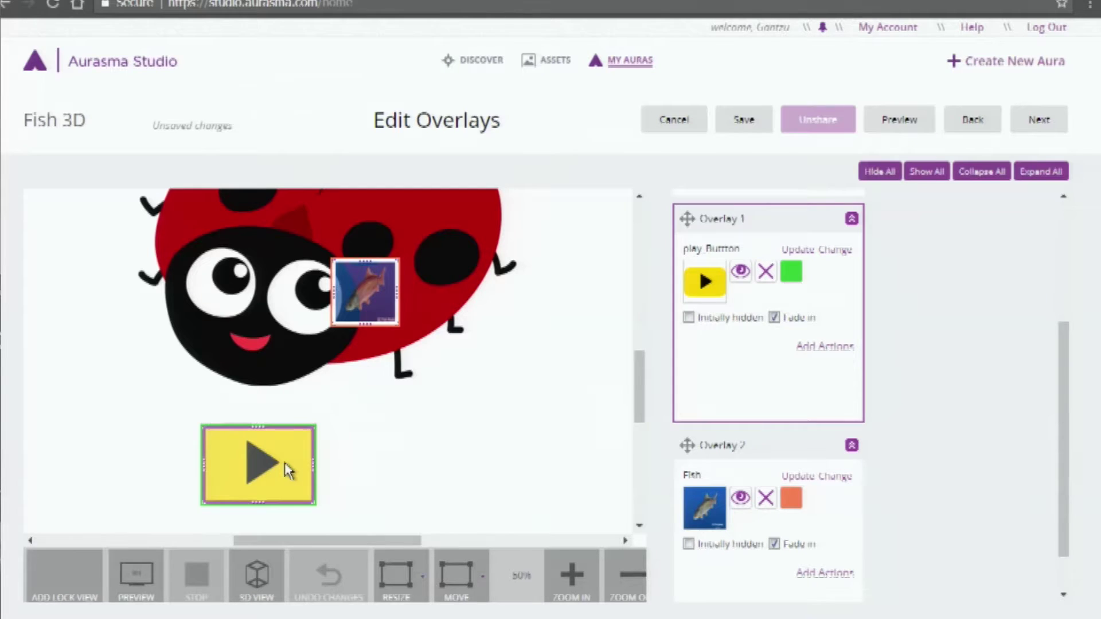
click(628, 576)
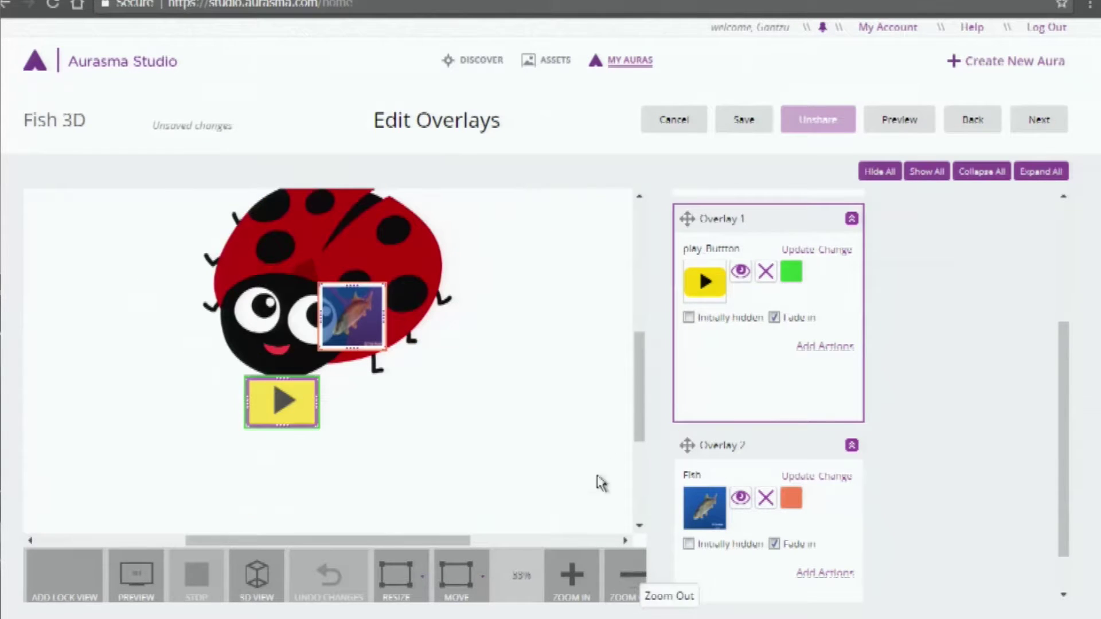
scroll(643, 425, up, 1)
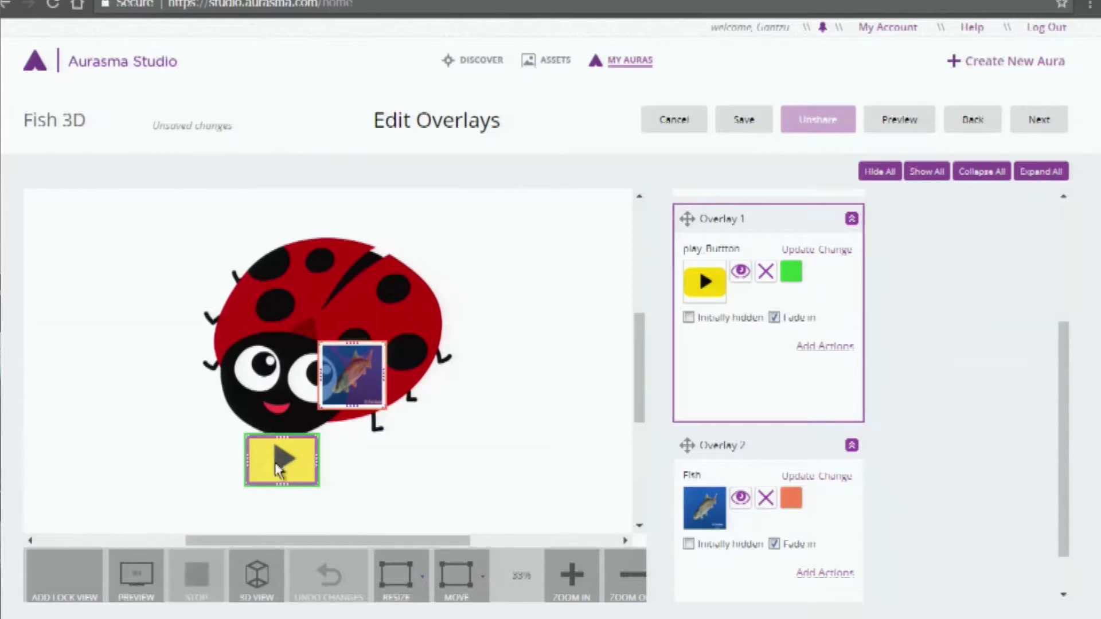
drag(290, 471, 270, 472)
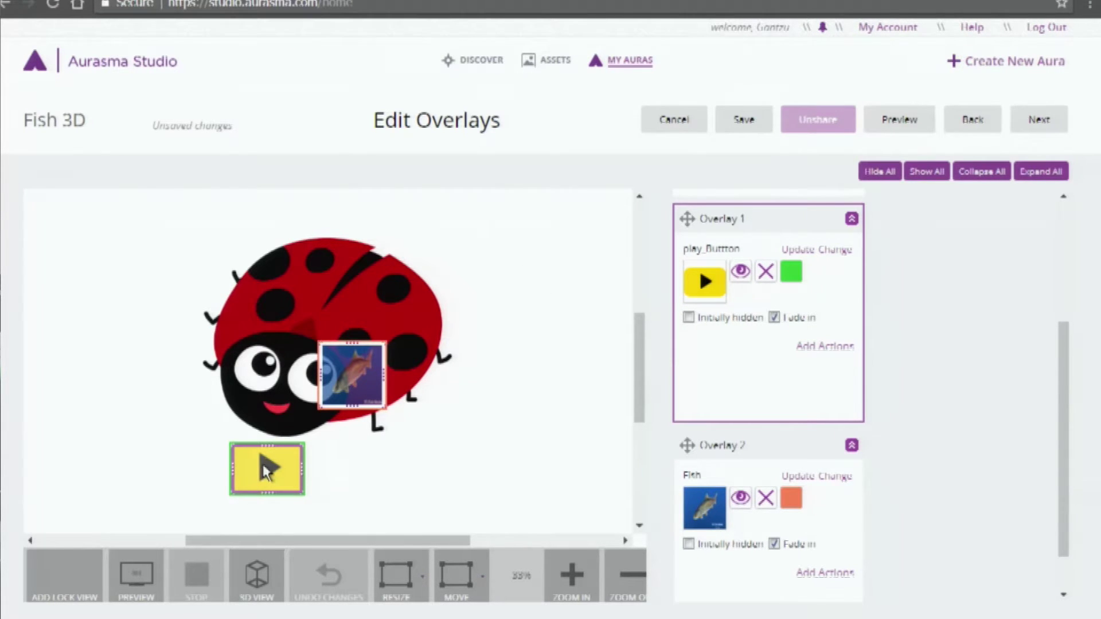
drag(272, 473, 281, 473)
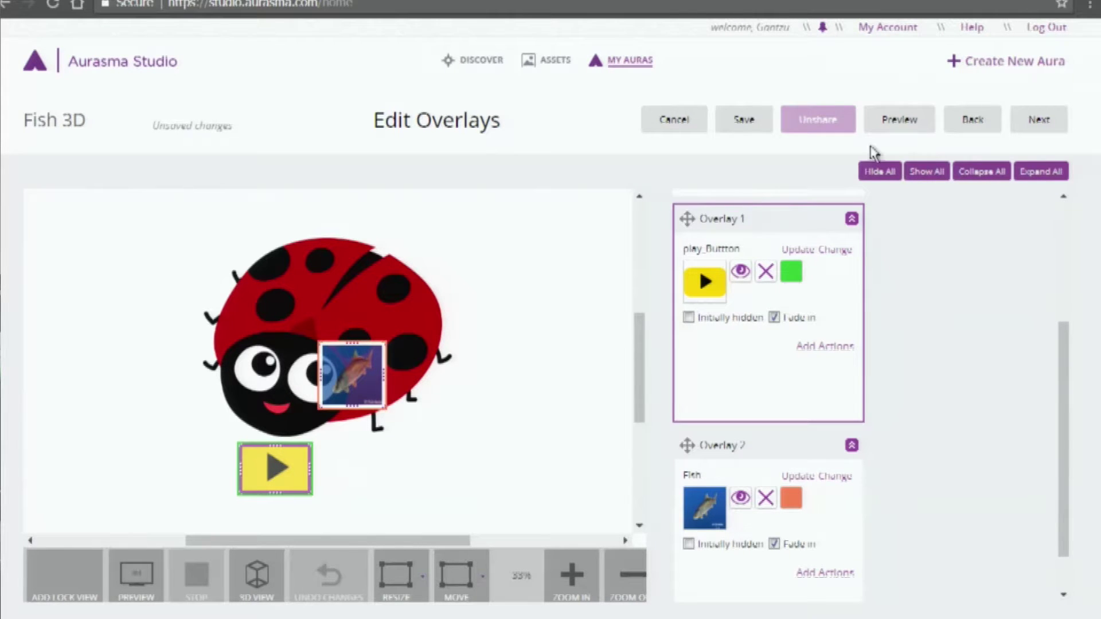
Step: Upload the 7294-200 image as a new Image overlay in My Overlays and save it
scroll(1064, 346, up, 1)
drag(1064, 346, 1061, 245)
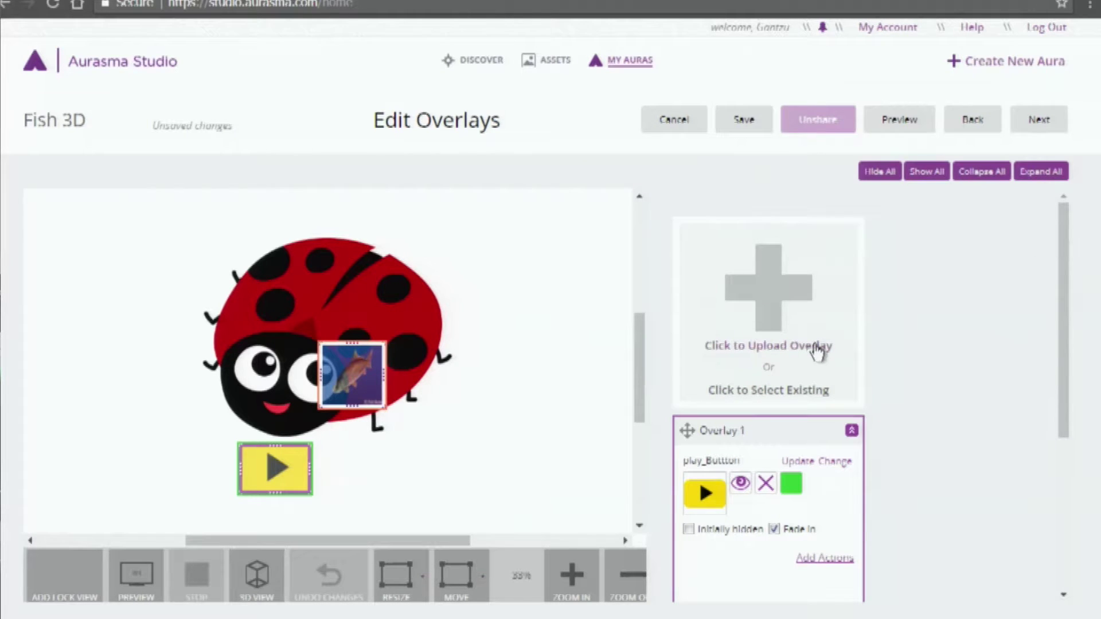
click(816, 346)
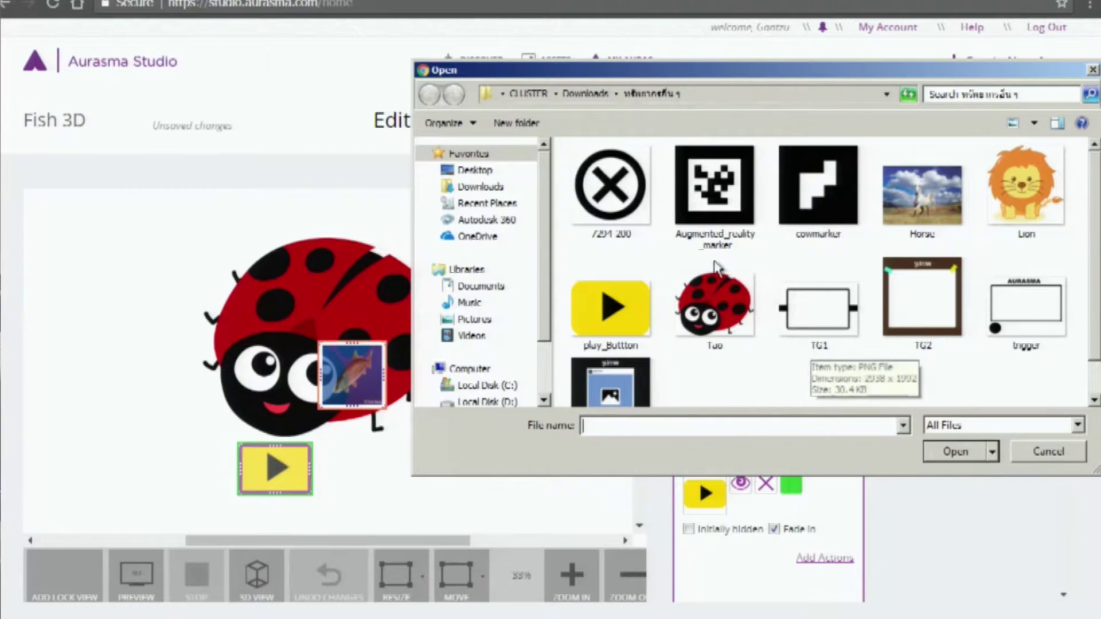
click(624, 214)
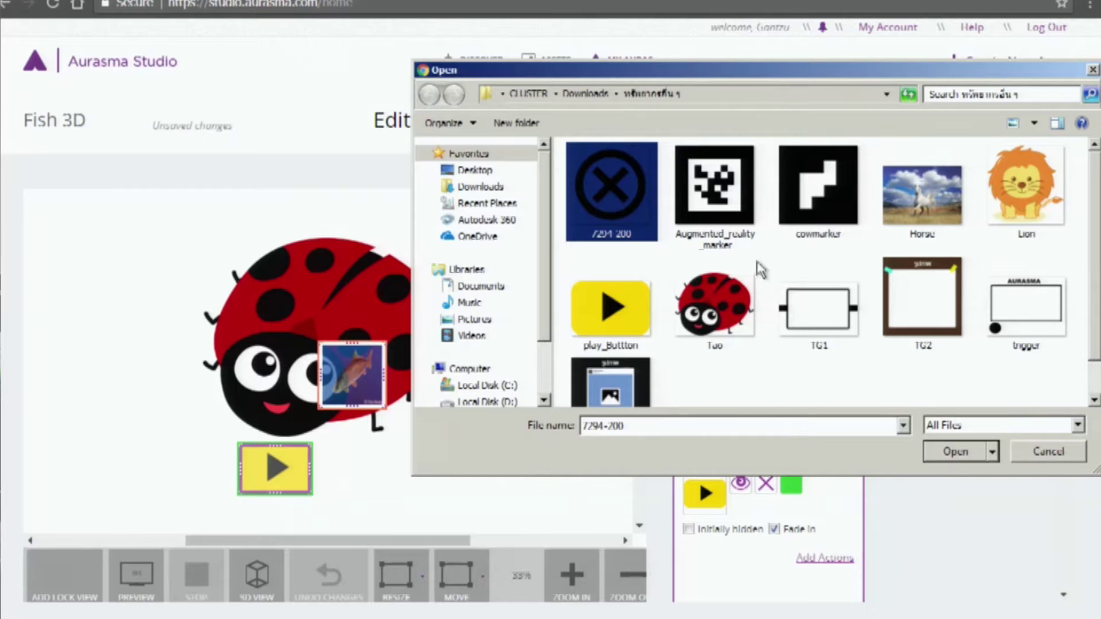
click(950, 453)
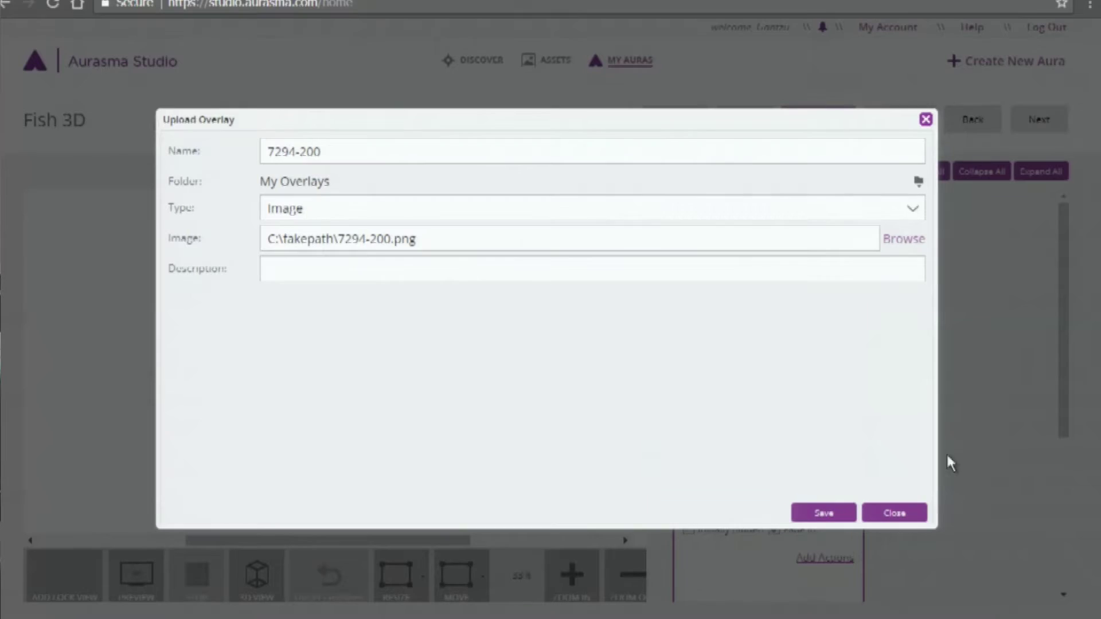
click(845, 520)
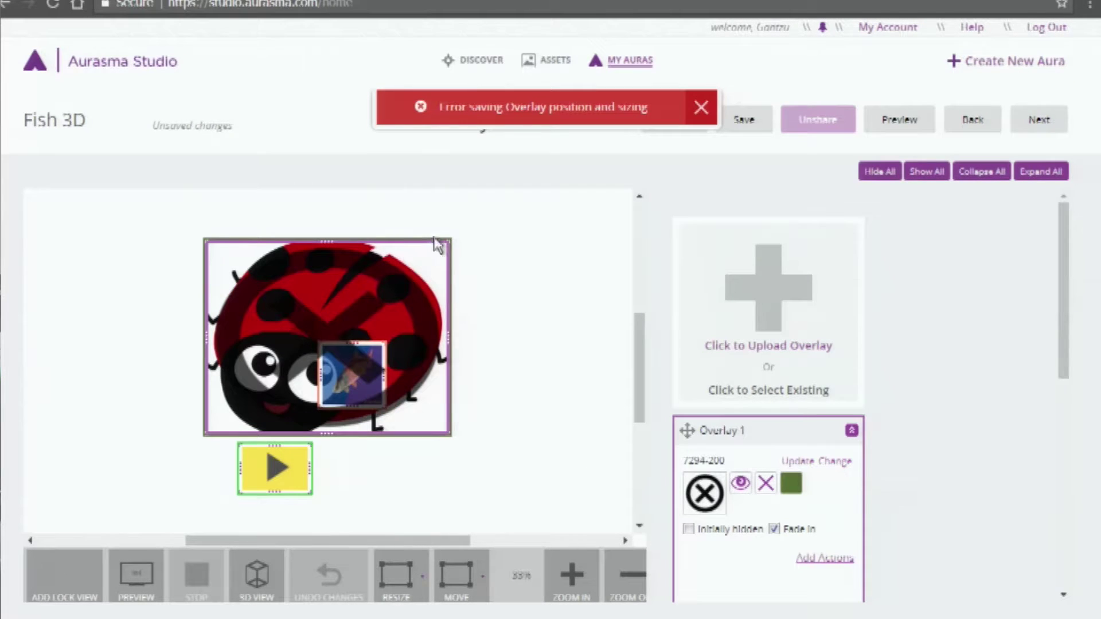
Step: Shrink the 7294-200 overlay to roughly the play button's height and place it beside the play button, below the ladybug
drag(448, 241, 252, 387)
drag(240, 427, 379, 484)
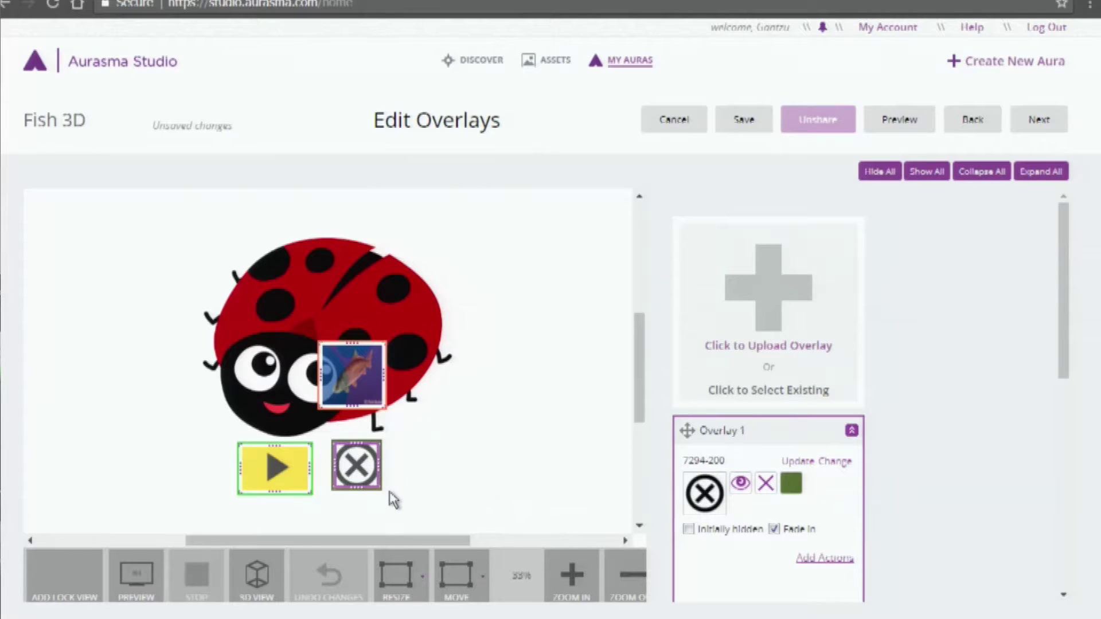
drag(381, 489, 392, 498)
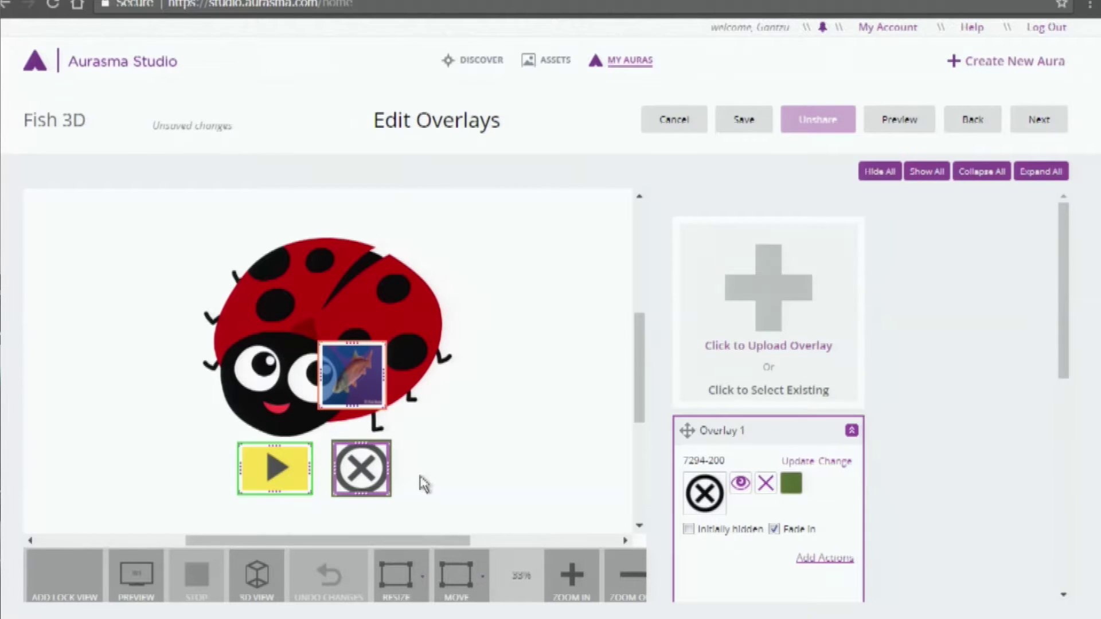
Step: Shift the play_Buttton and 7294-200 overlays together slightly right and down, and make the 7294-200 overlay slightly smaller
ctrl+click(270, 479)
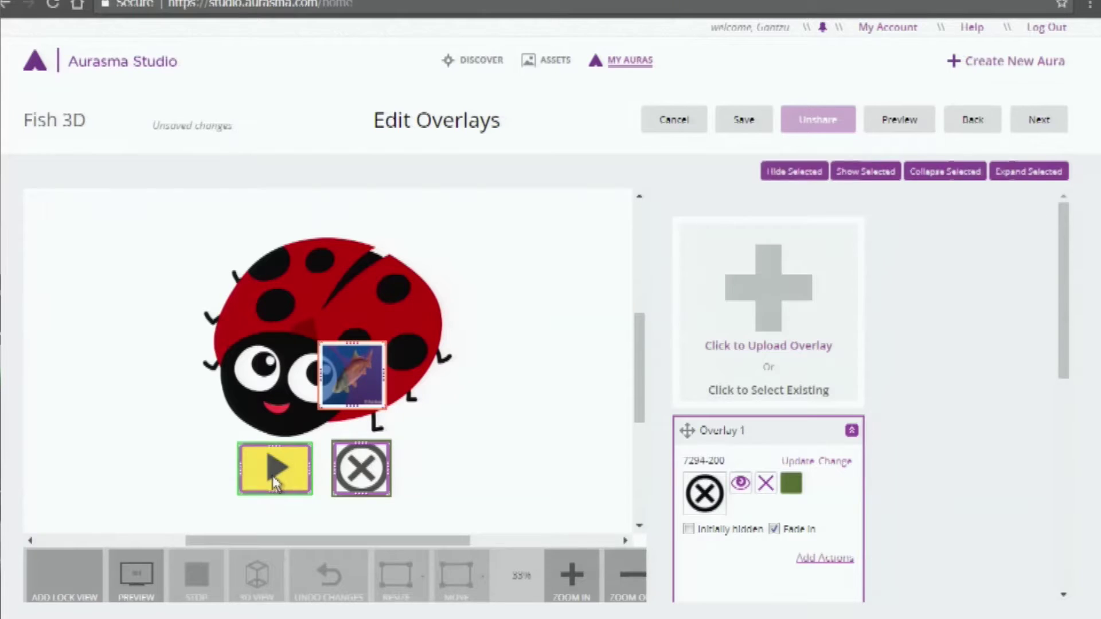
drag(360, 479, 373, 485)
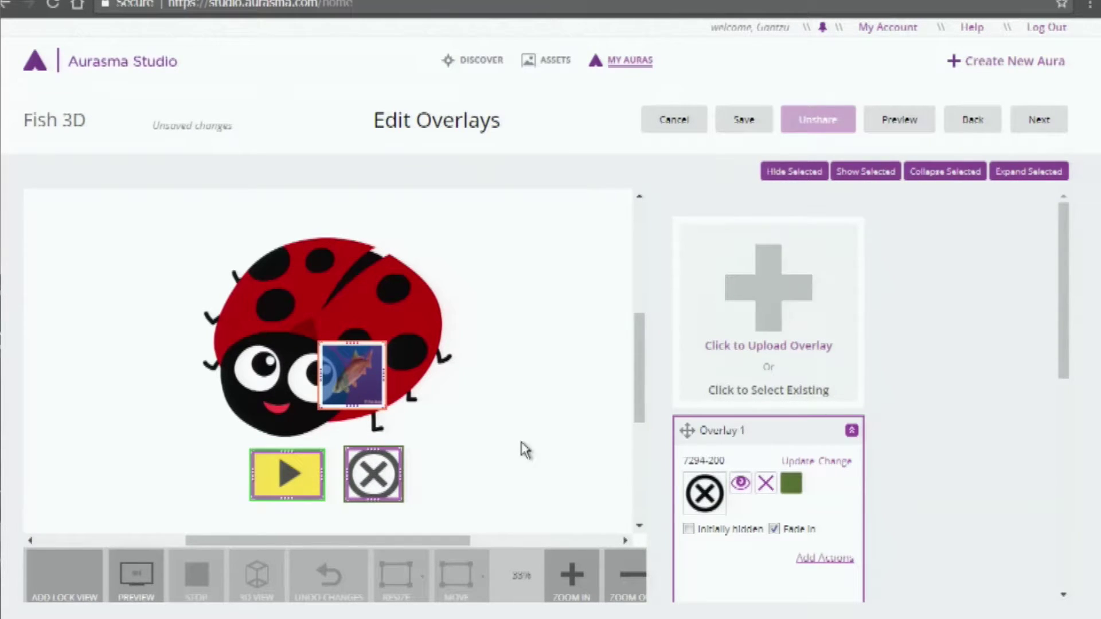
ctrl+click(281, 475)
drag(405, 504, 401, 502)
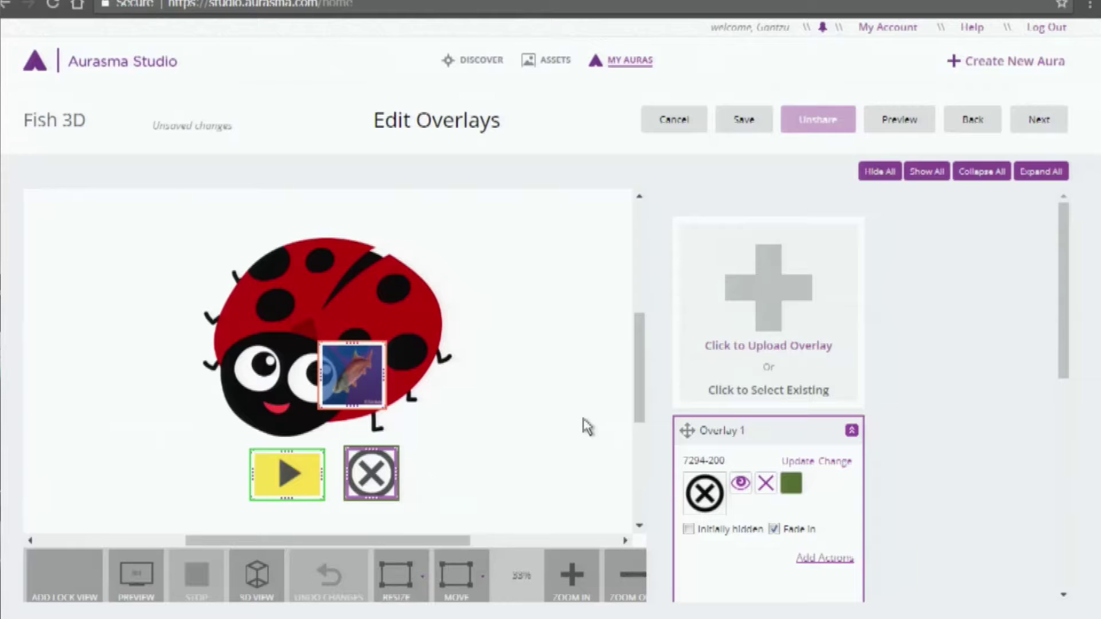
drag(644, 390, 644, 402)
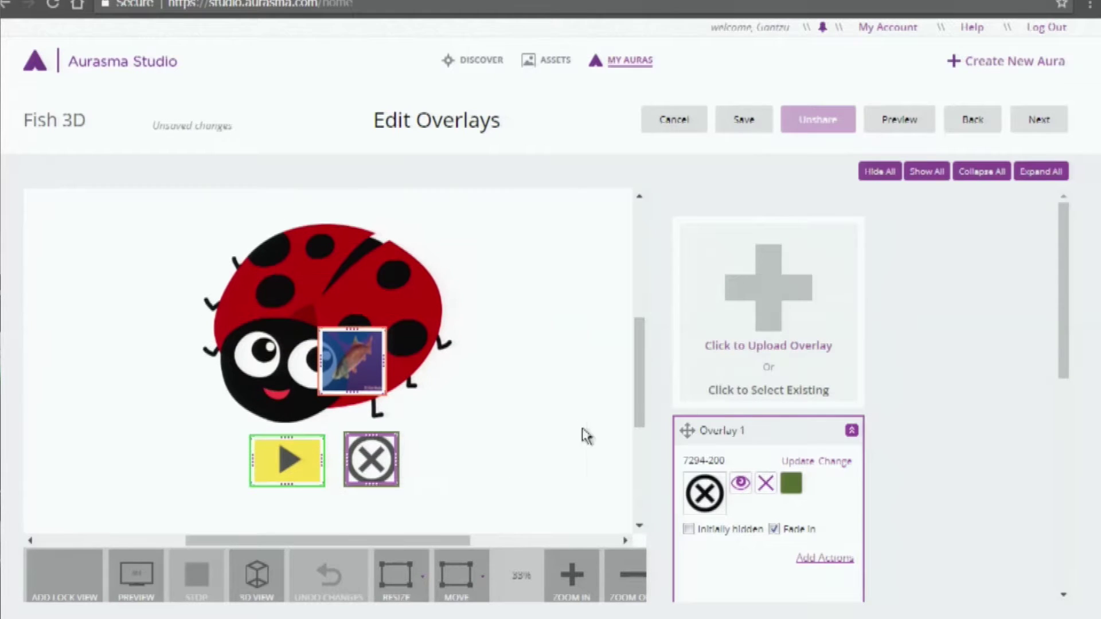
Step: Set the Fish overlay to be initially hidden
click(266, 473)
drag(1062, 332, 1057, 434)
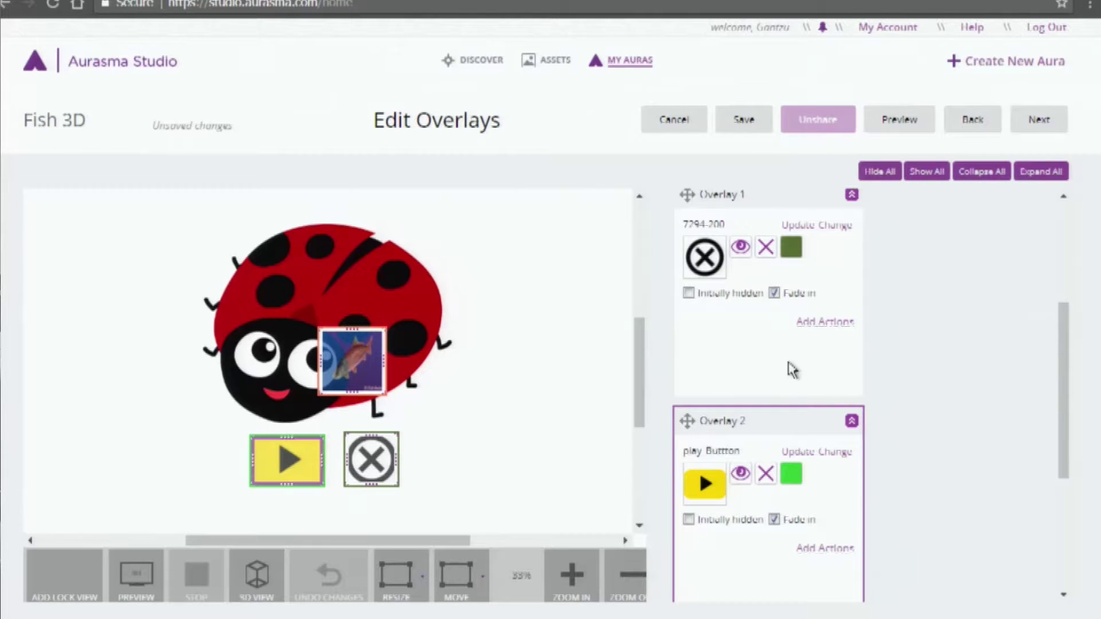
drag(1064, 376, 1062, 487)
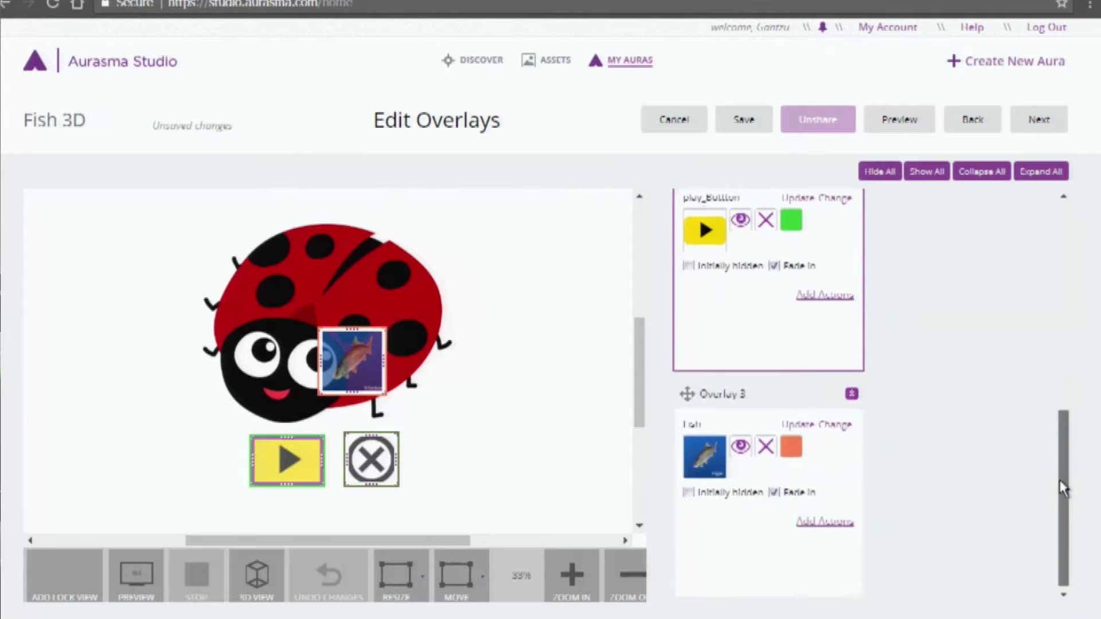
click(842, 481)
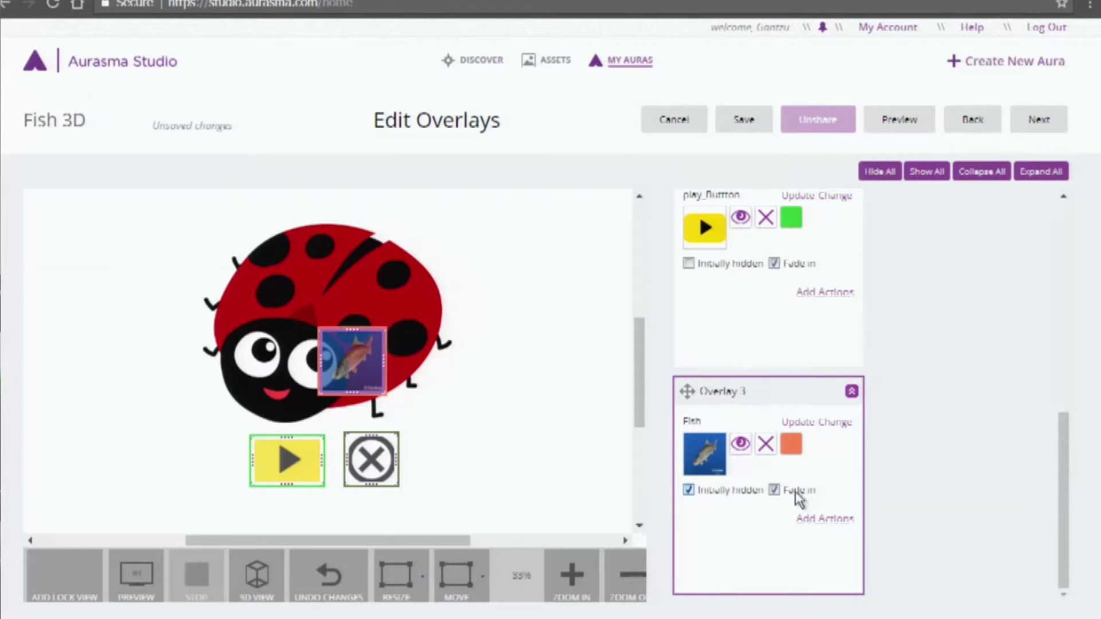
Step: Open the action settings for the play_Buttton overlay and keep the trigger as When Overlay is tapped
drag(1064, 504, 1054, 412)
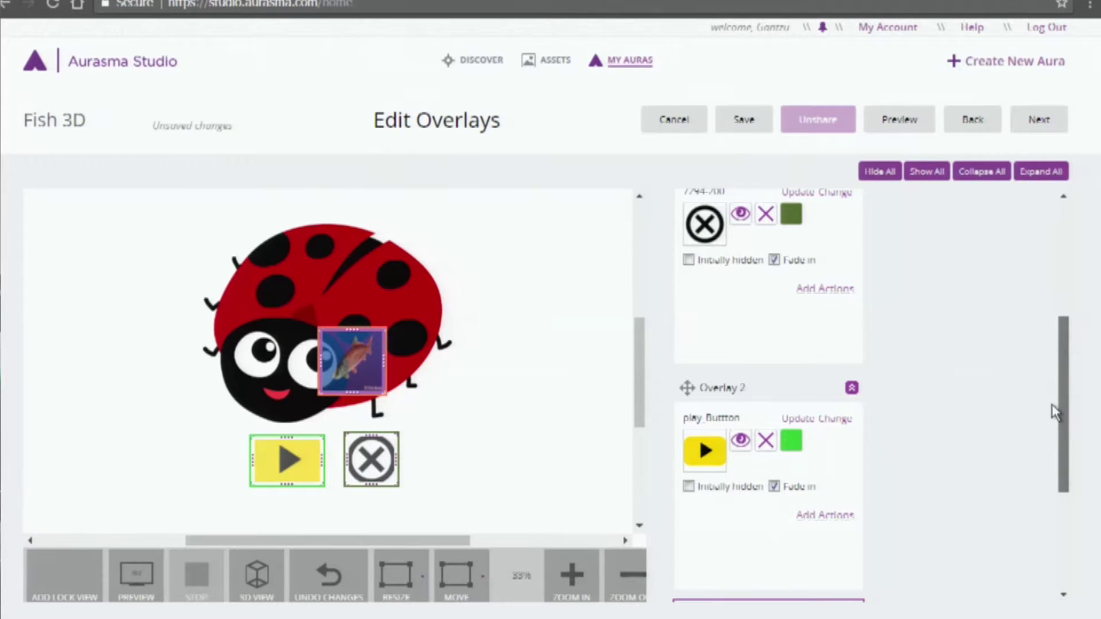
click(849, 457)
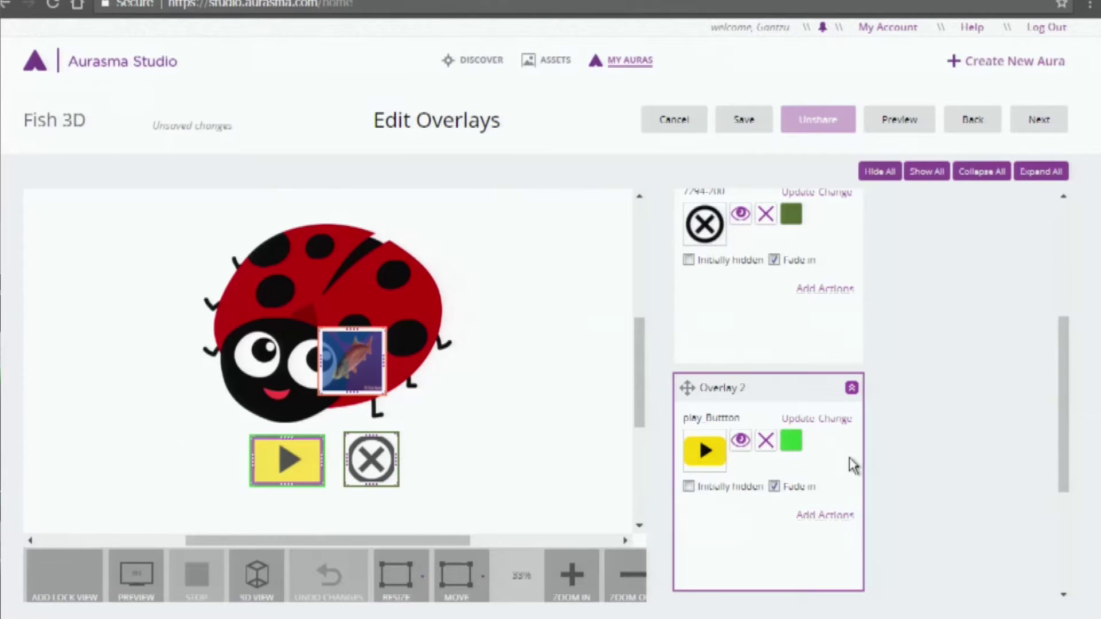
drag(1064, 479, 1065, 504)
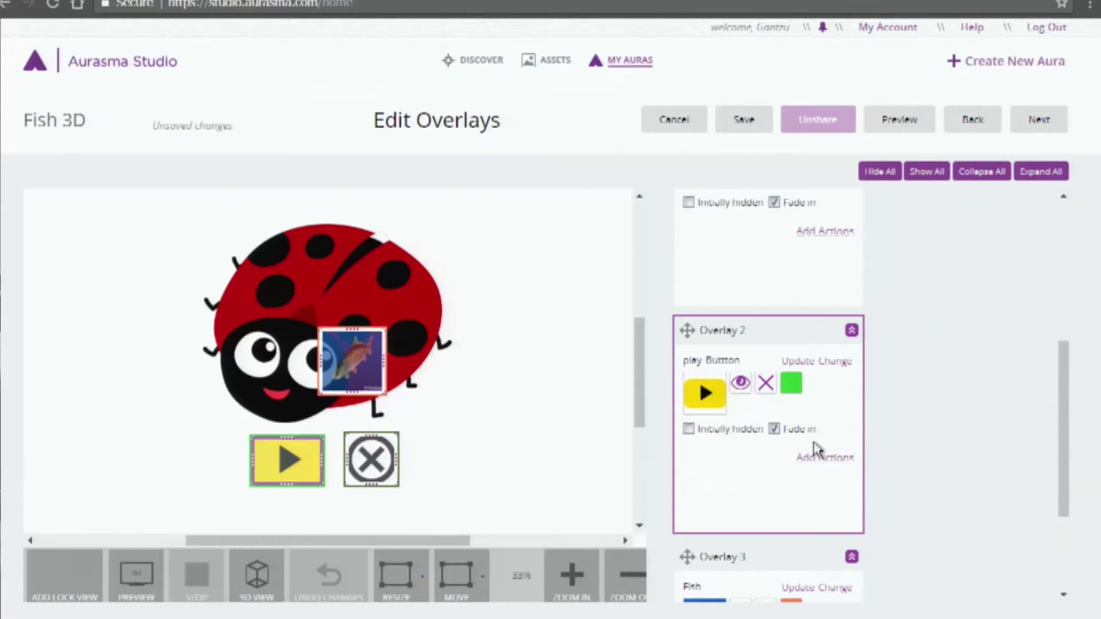
click(844, 464)
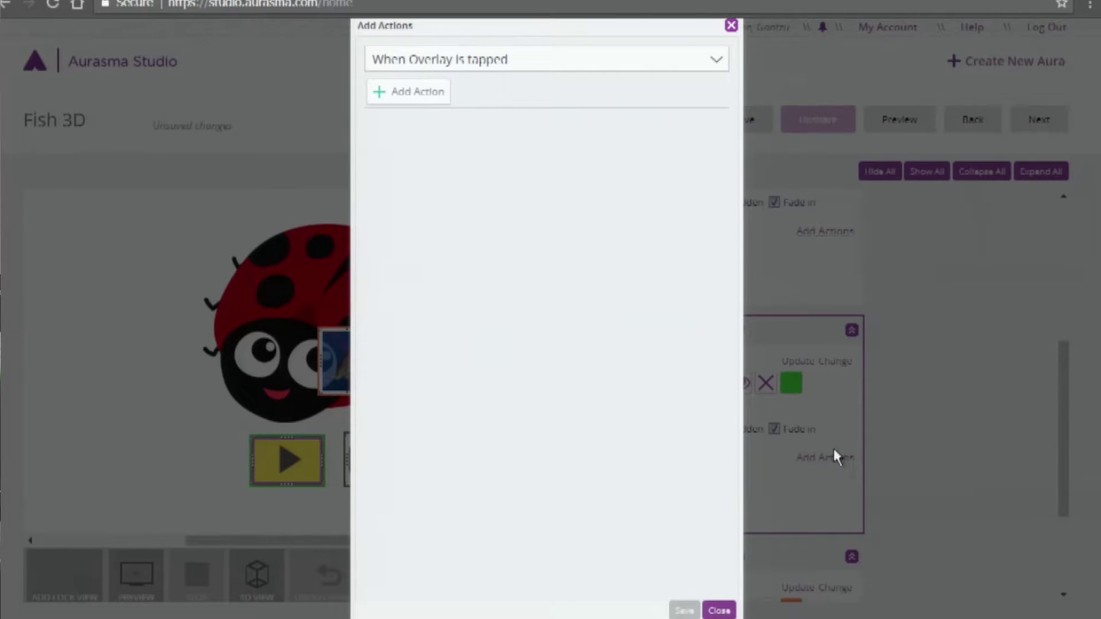
click(715, 62)
click(618, 92)
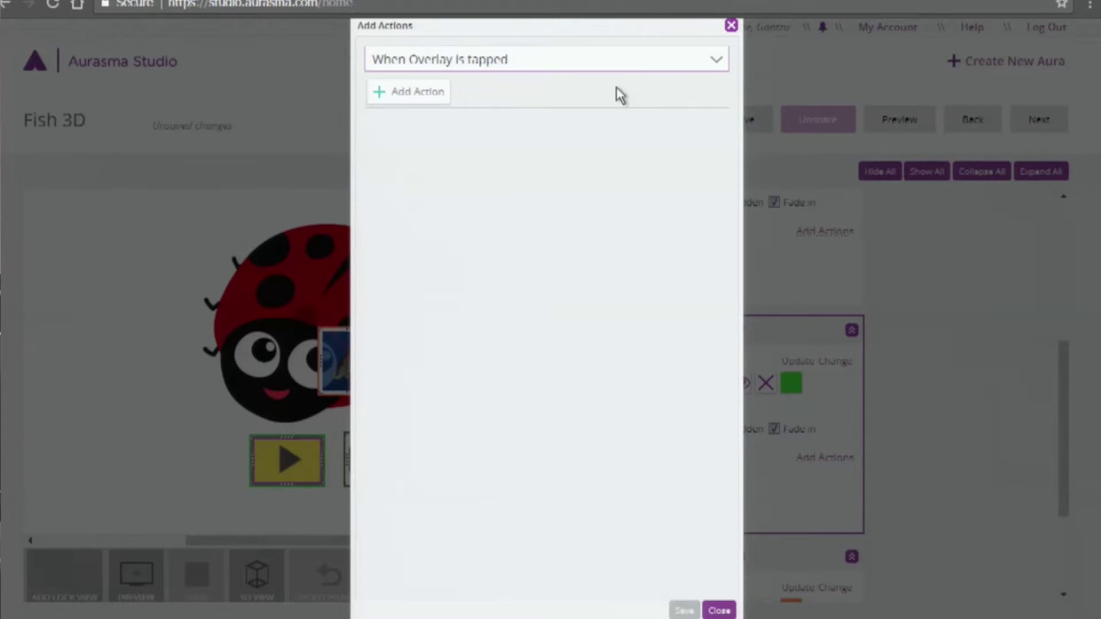
Step: Add a Start an Overlay action targeting the Fish overlay to the play_Buttton's tap trigger and save it
click(423, 101)
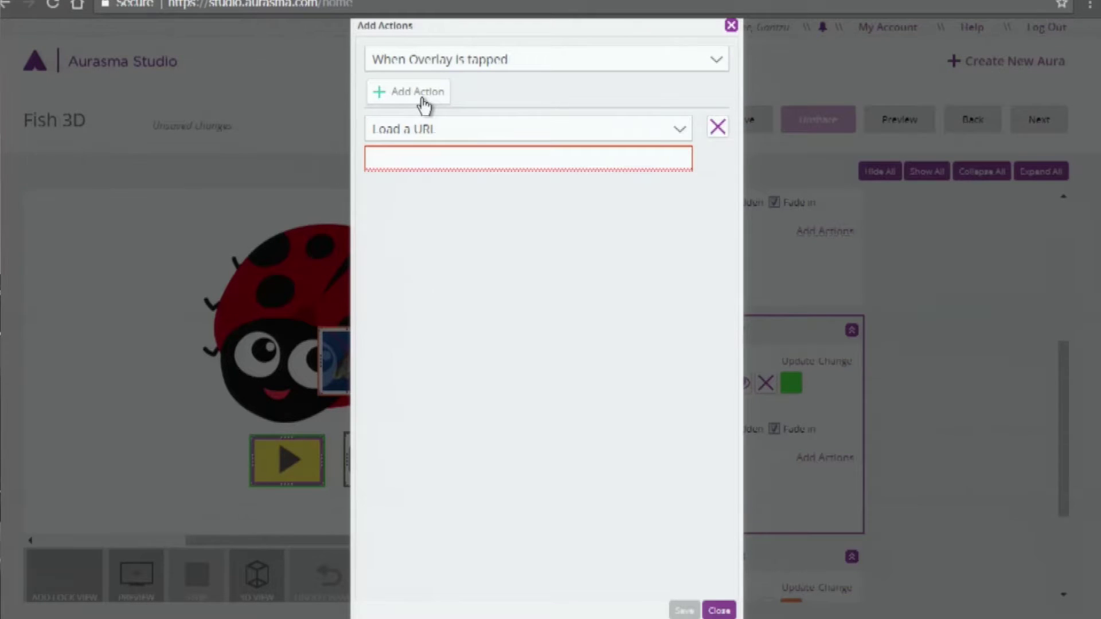
click(677, 132)
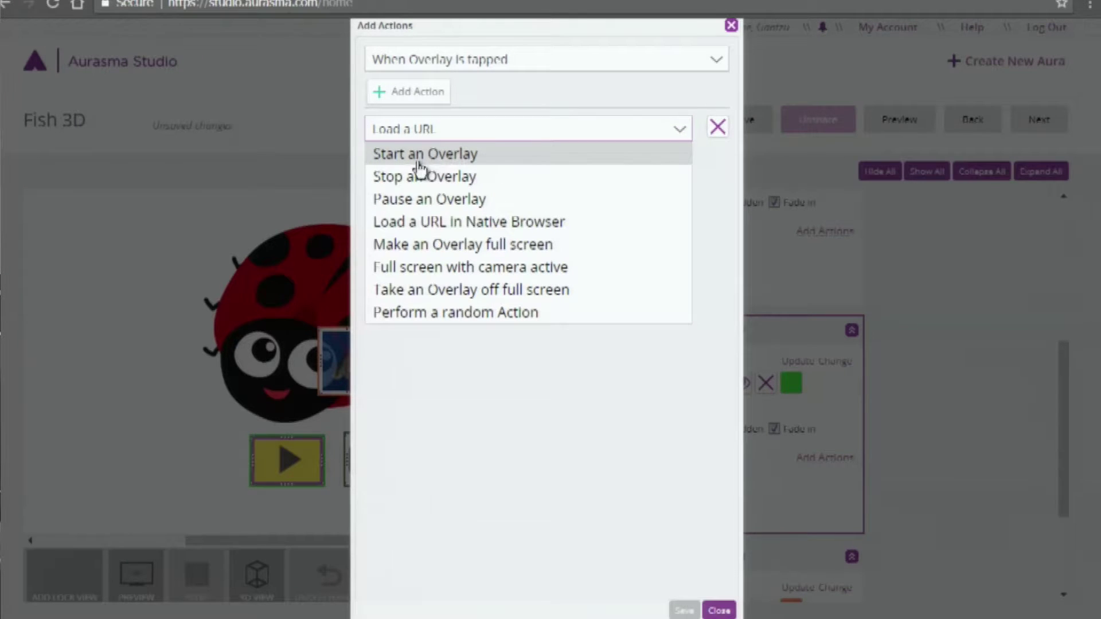
click(549, 168)
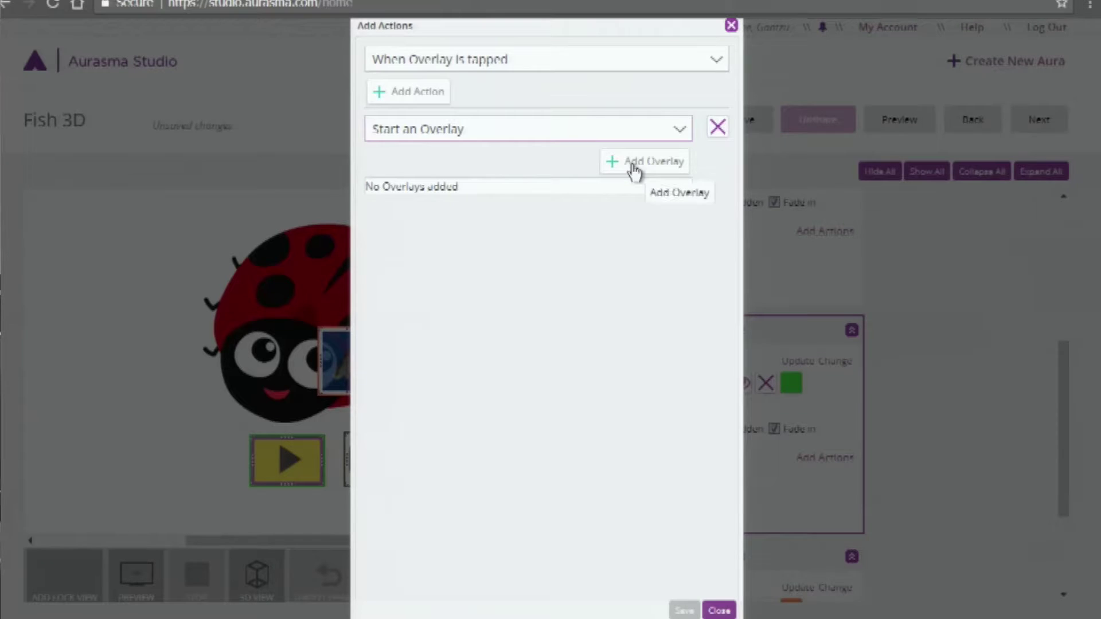
click(662, 170)
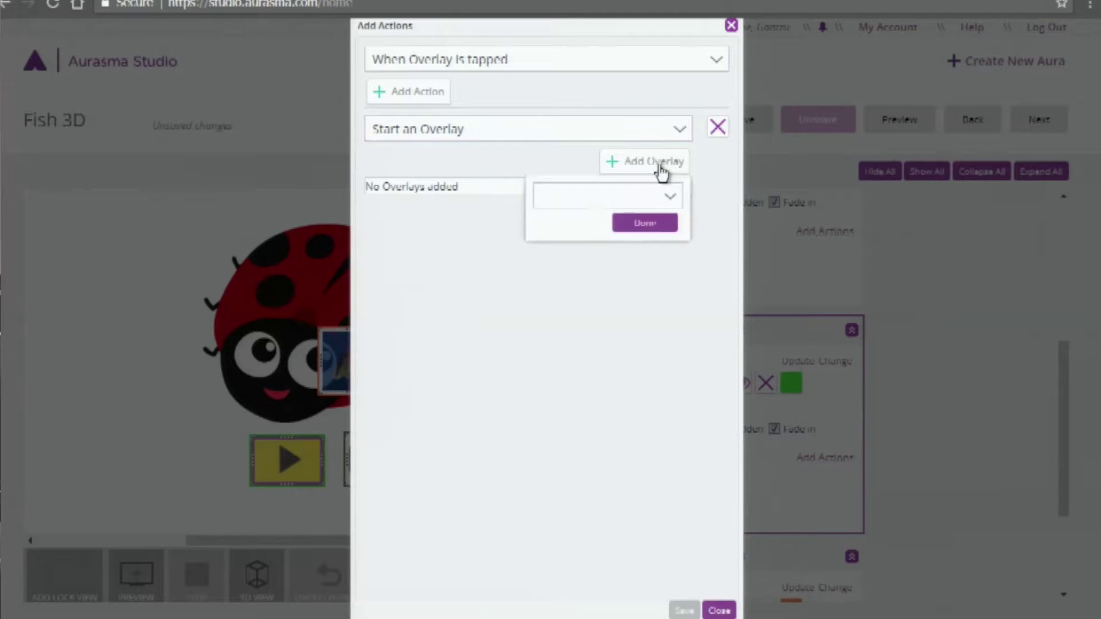
click(674, 203)
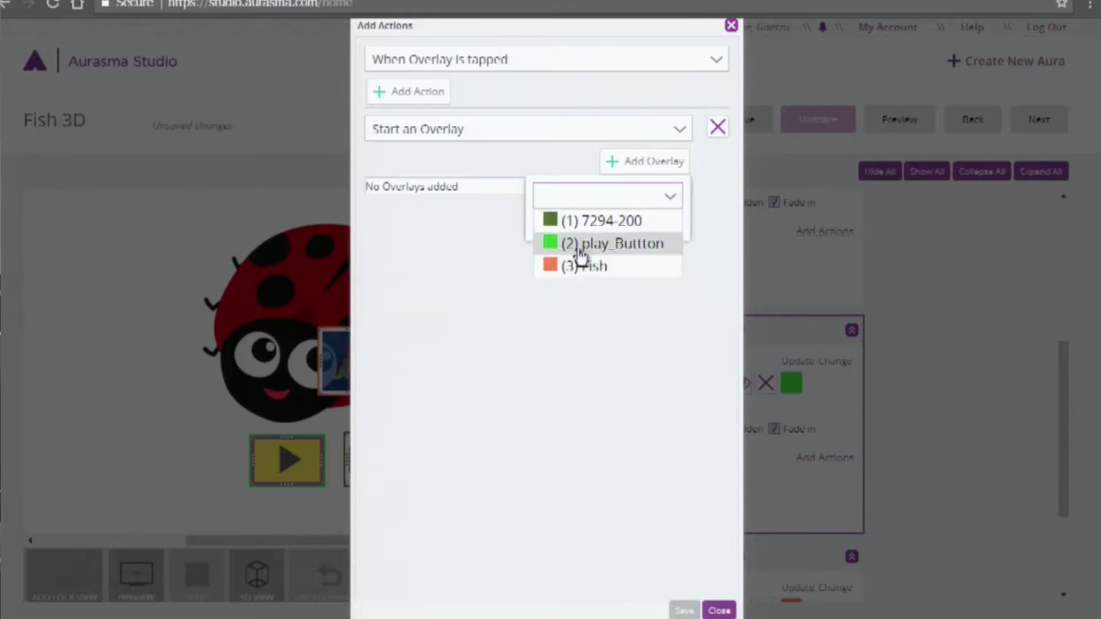
click(671, 279)
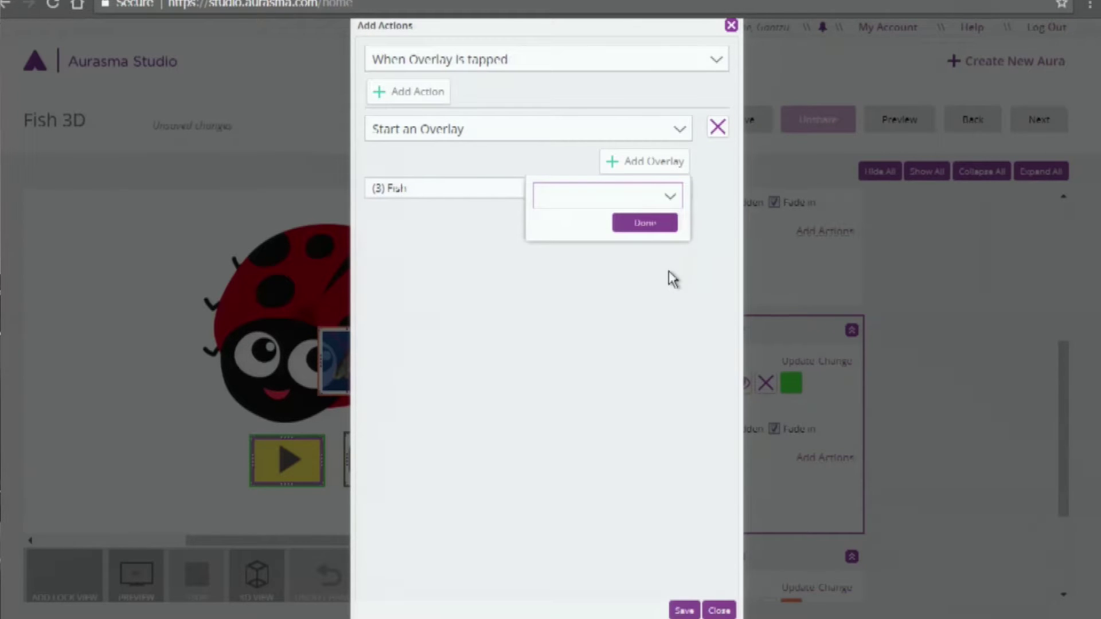
click(645, 224)
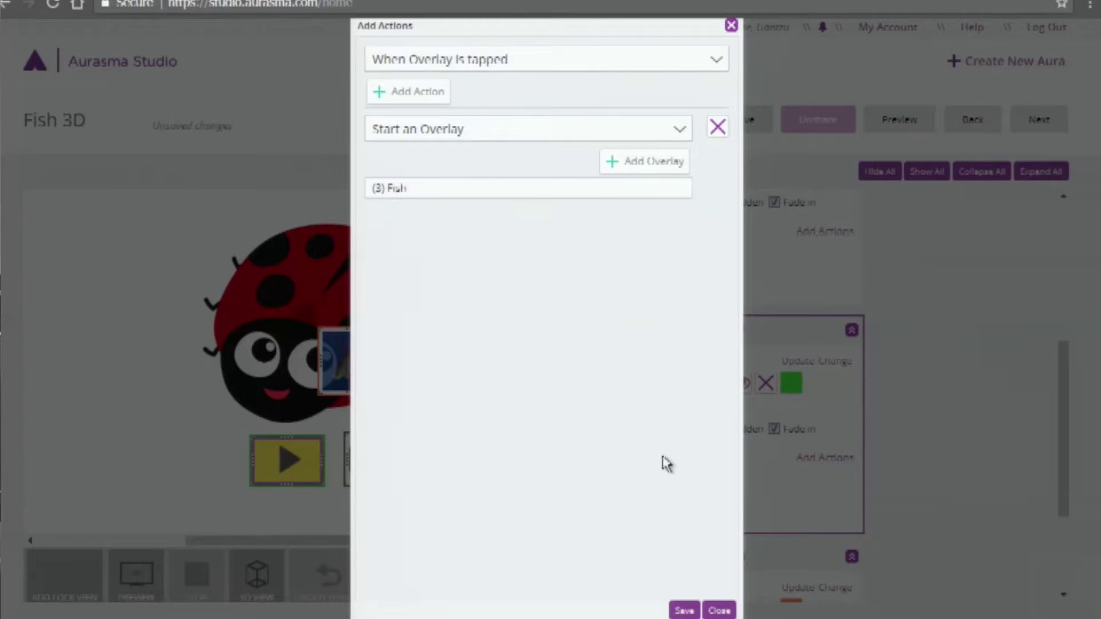
click(683, 611)
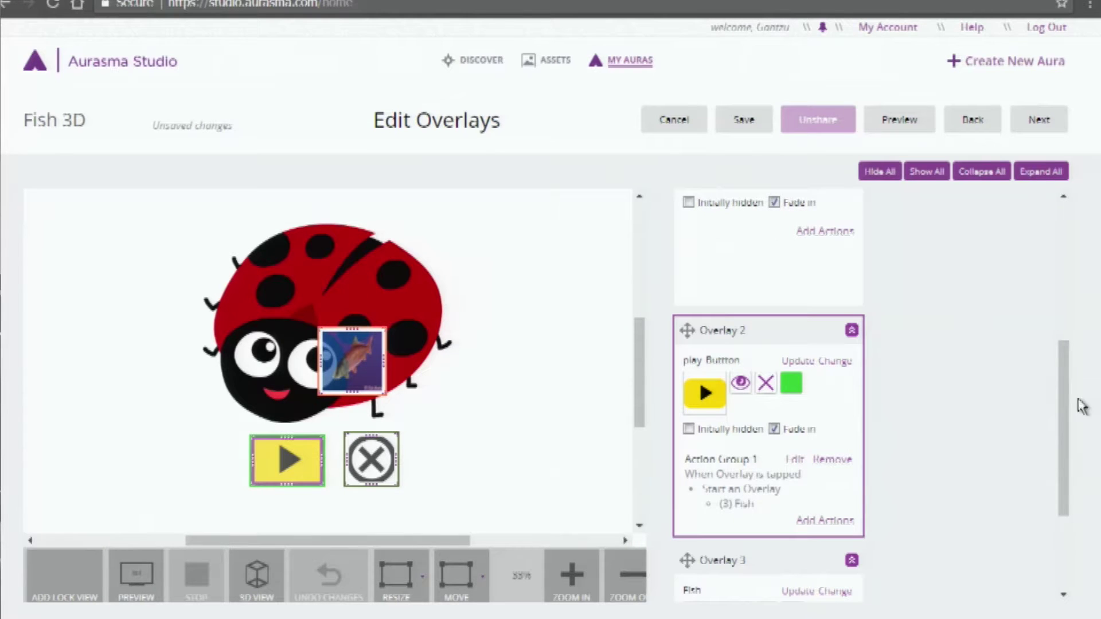
Step: Remove Action Group 1 from the play_Buttton overlay and confirm the removal
mouse_move(1064, 416)
mouse_down()
mouse_move(1057, 465)
mouse_move(1049, 391)
mouse_move(1049, 406)
mouse_up()
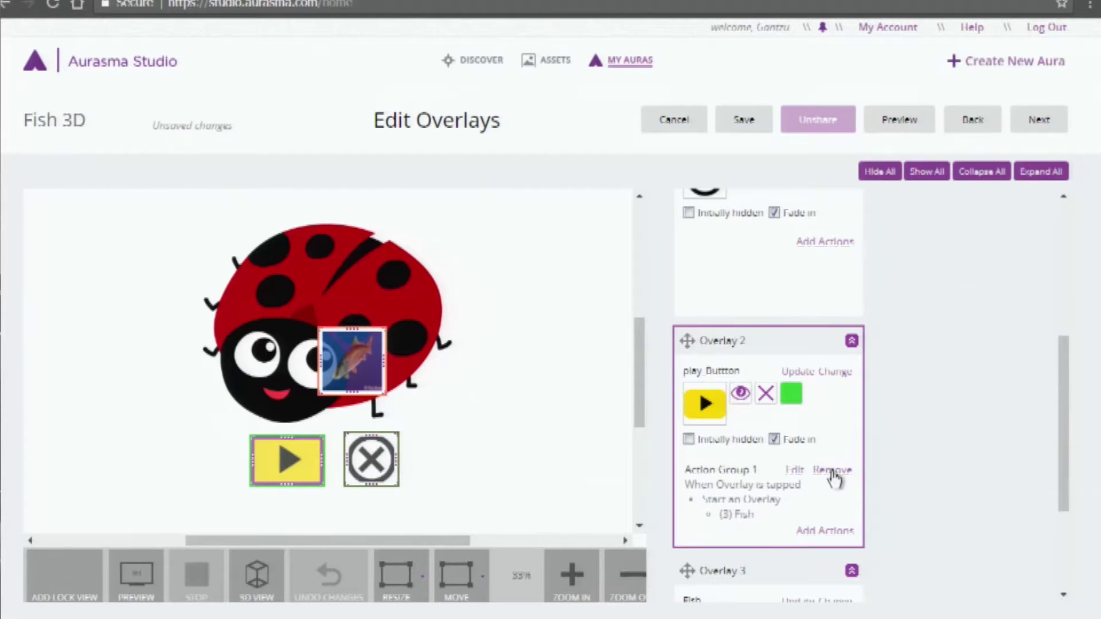
click(832, 472)
click(515, 360)
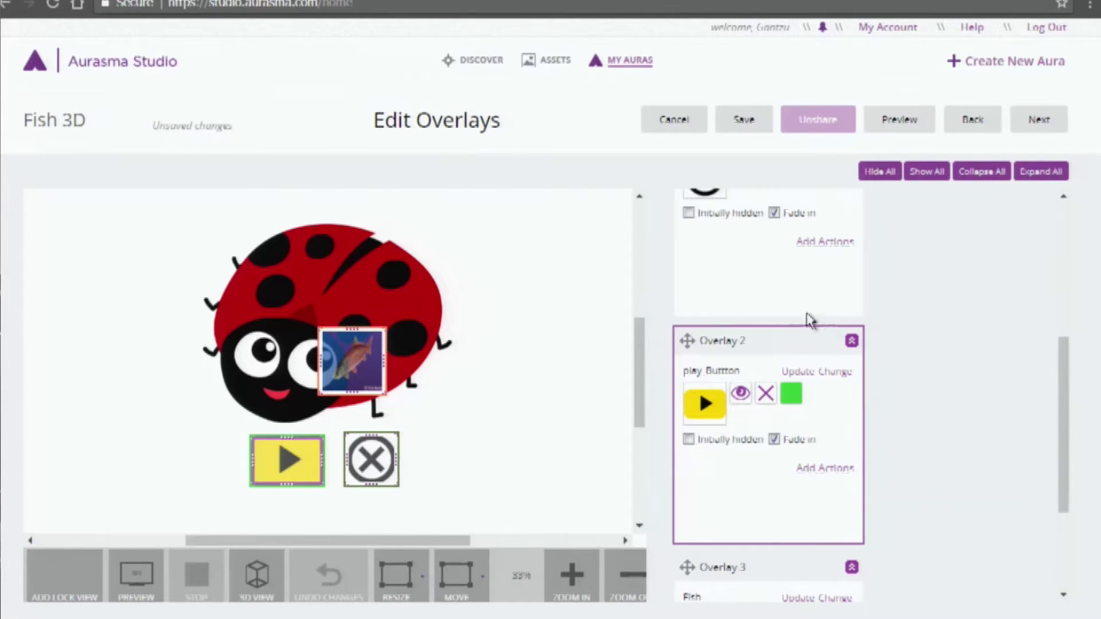
scroll(1062, 505, down, 3)
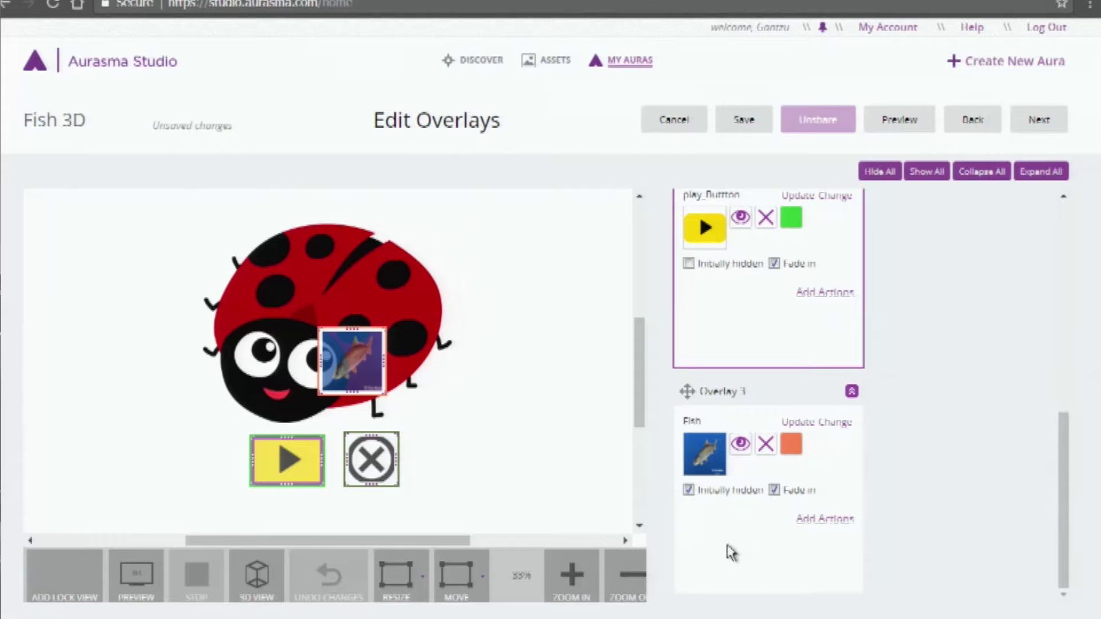
click(689, 492)
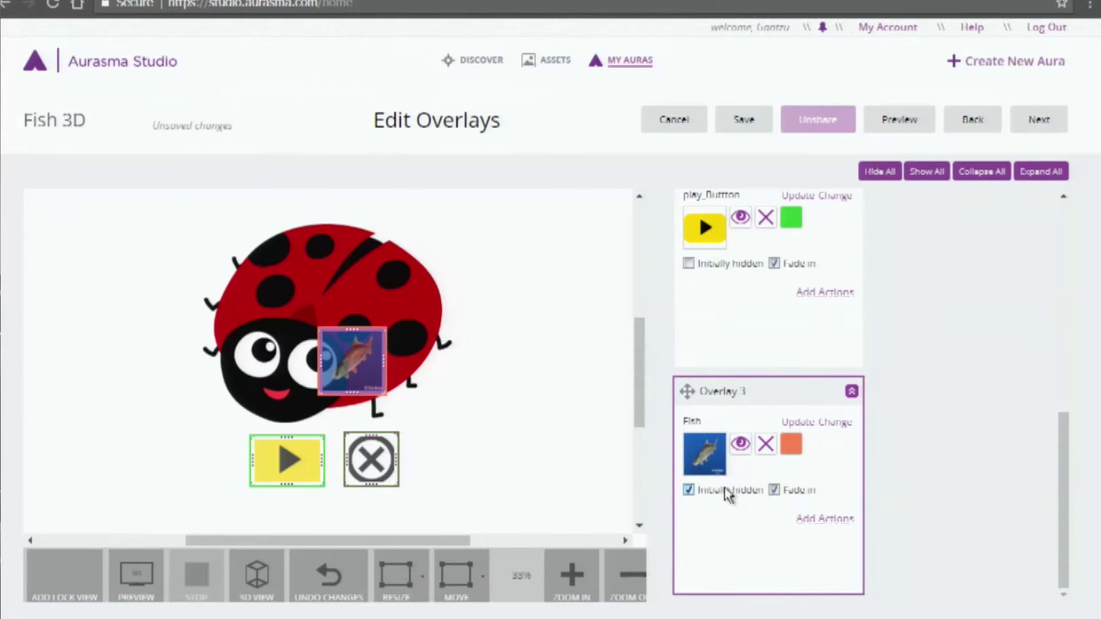
click(756, 353)
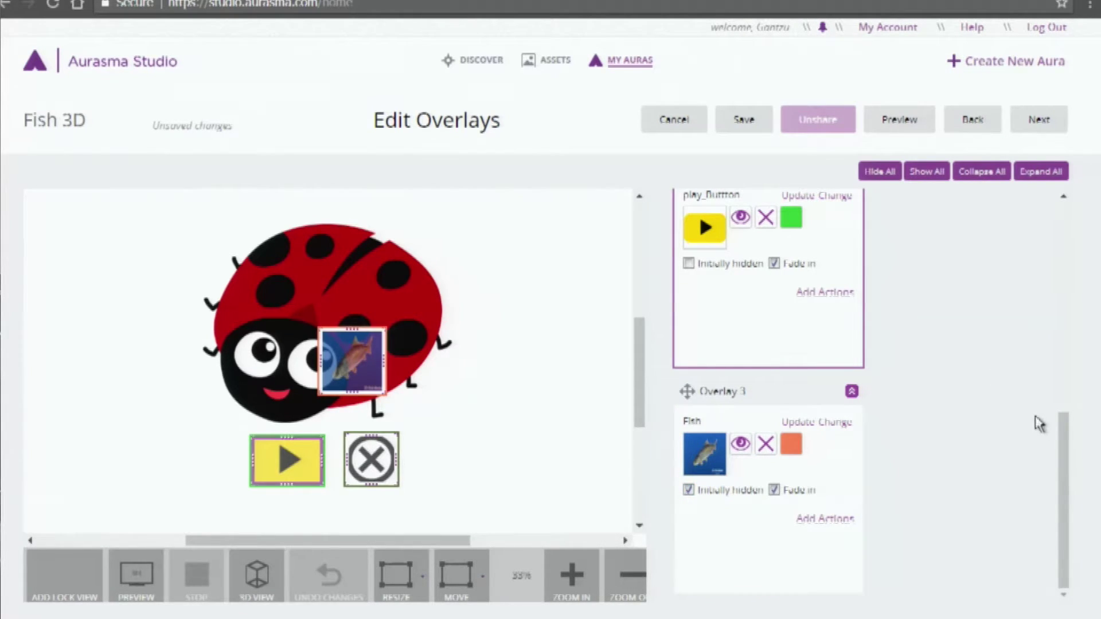
Step: Open the action settings for the play_Buttton overlay and set the trigger to When Overlay is tapped
drag(1064, 445, 1062, 374)
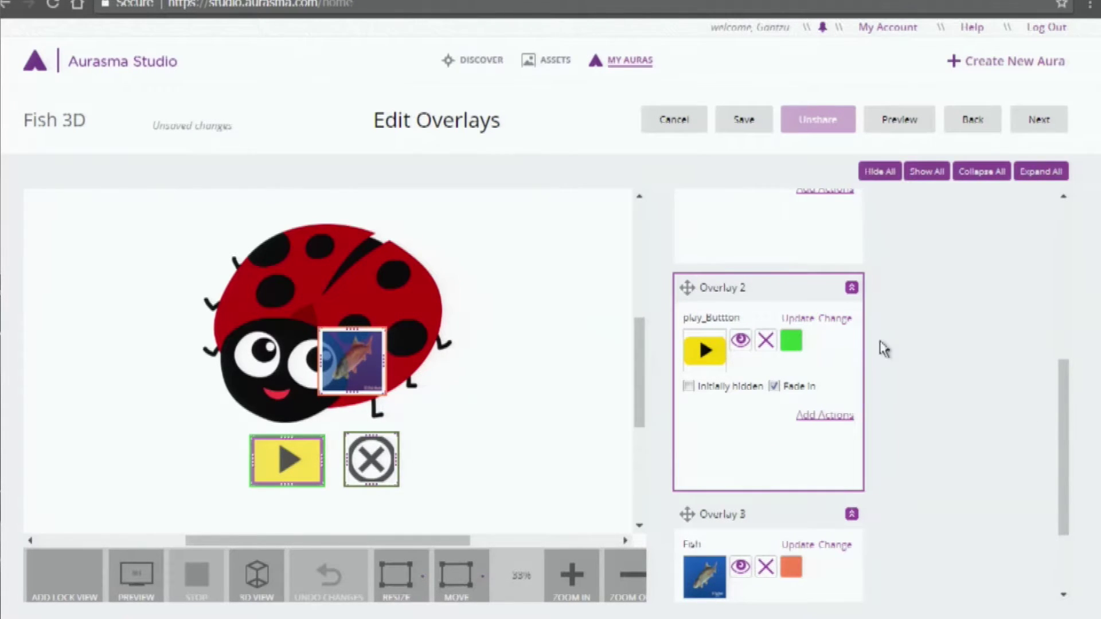
click(838, 423)
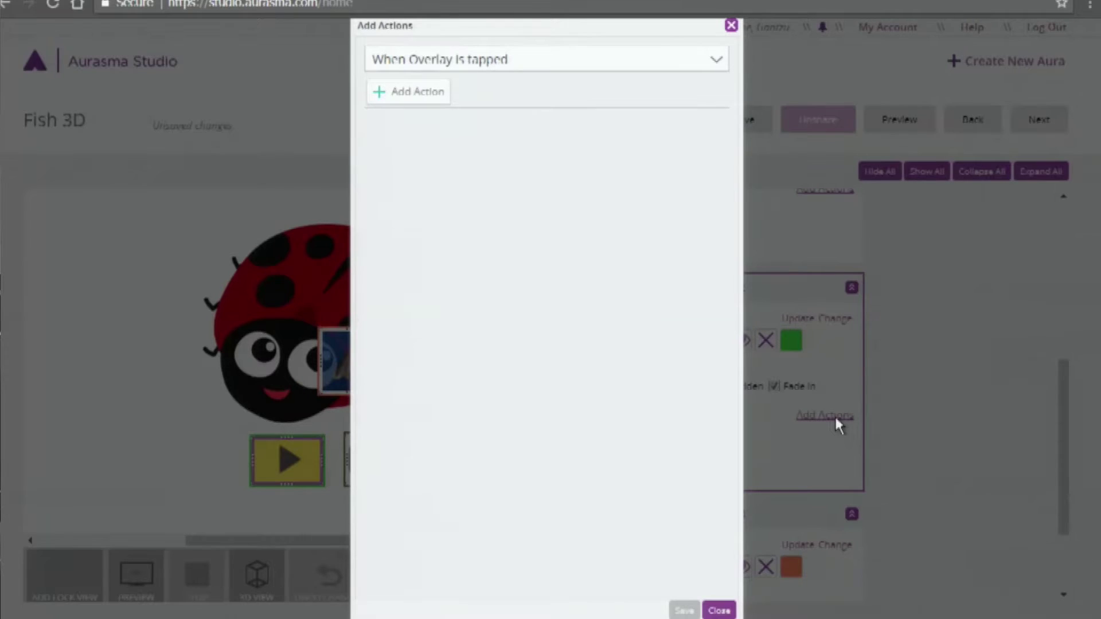
click(715, 62)
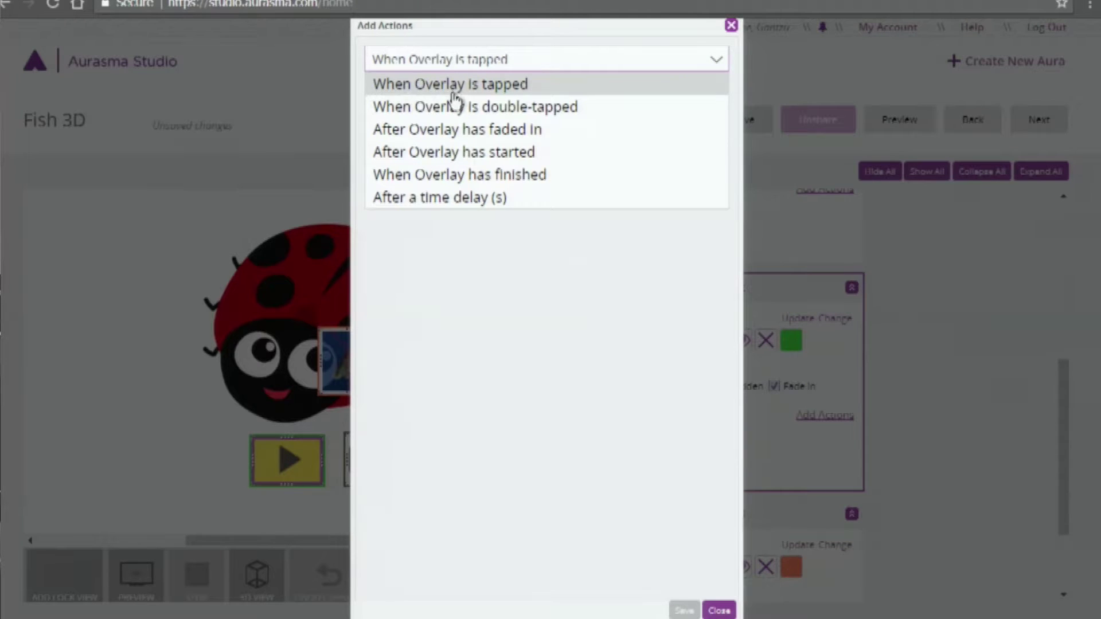
click(566, 92)
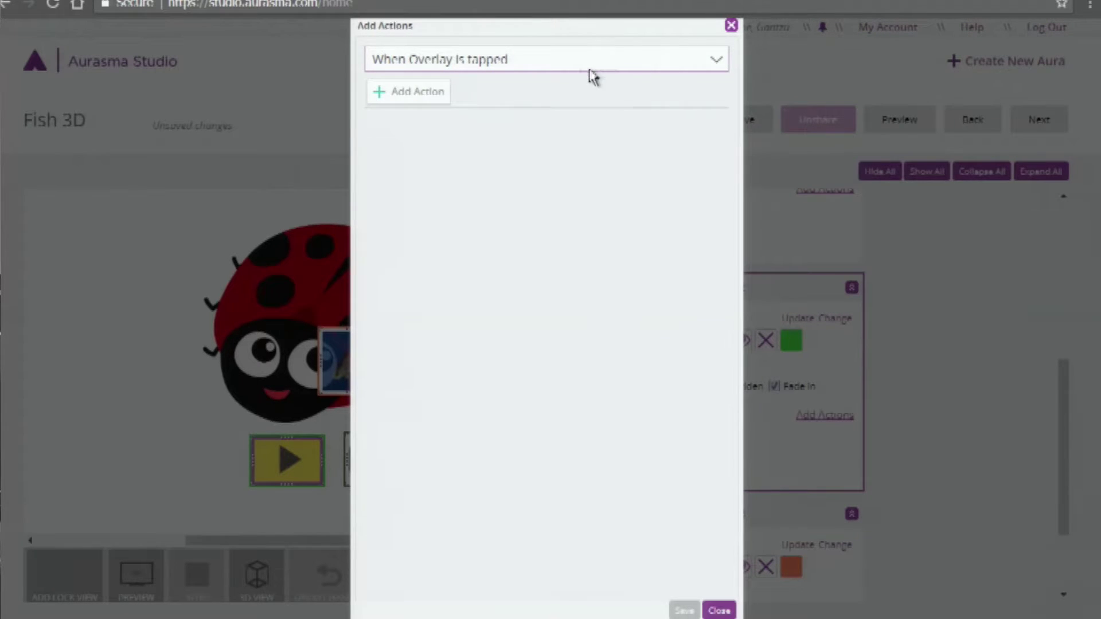
Step: Add a Start an Overlay action that targets the Fish overlay and save the play button's actions
click(432, 100)
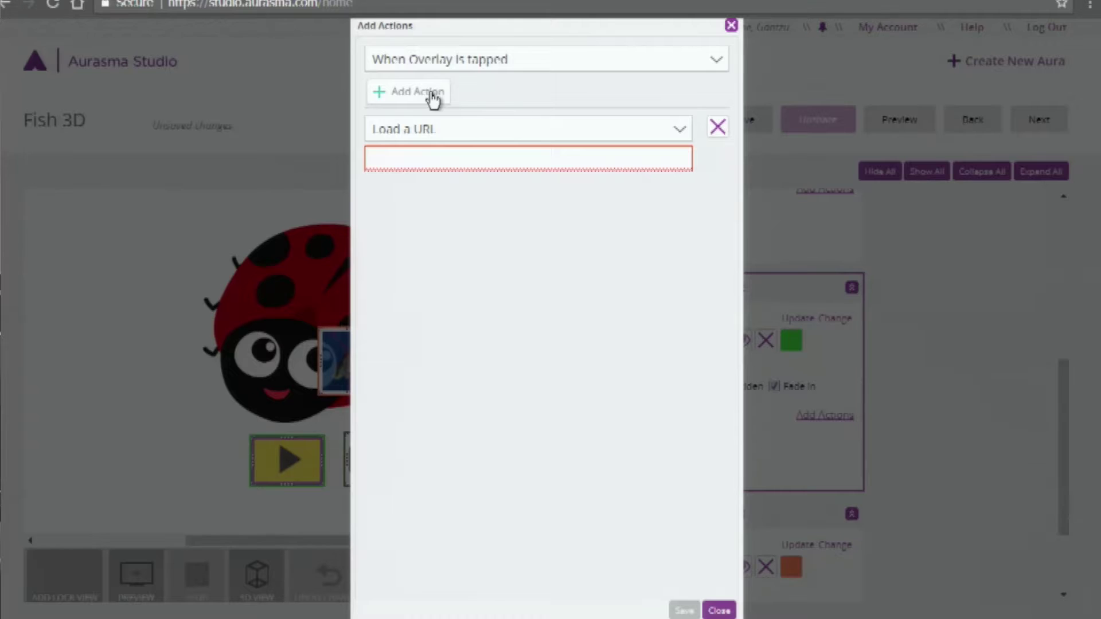
click(680, 129)
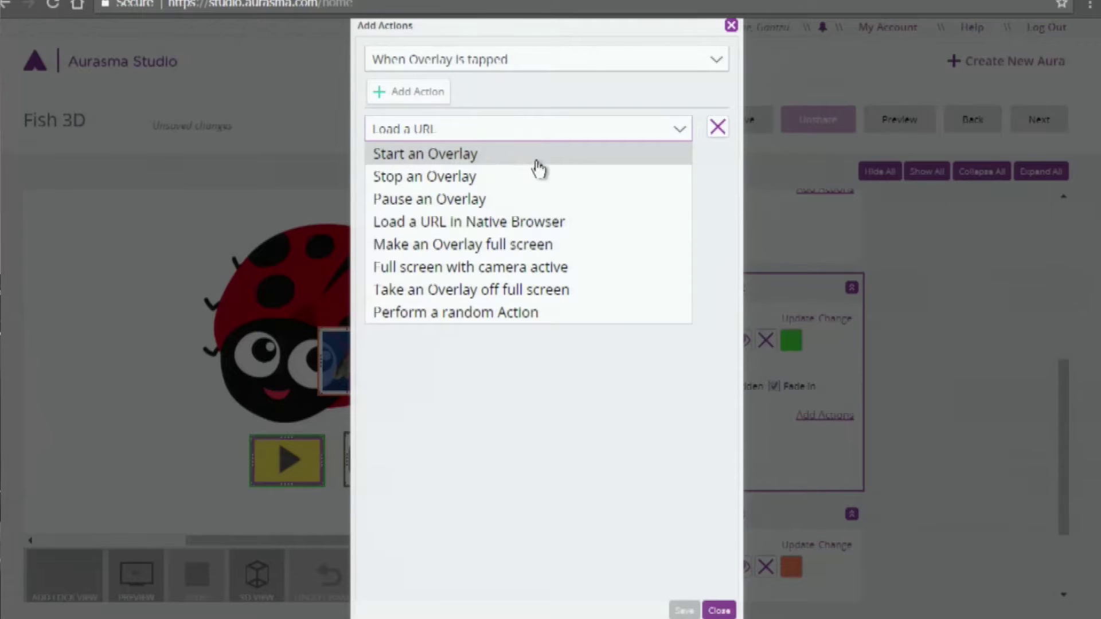
click(557, 162)
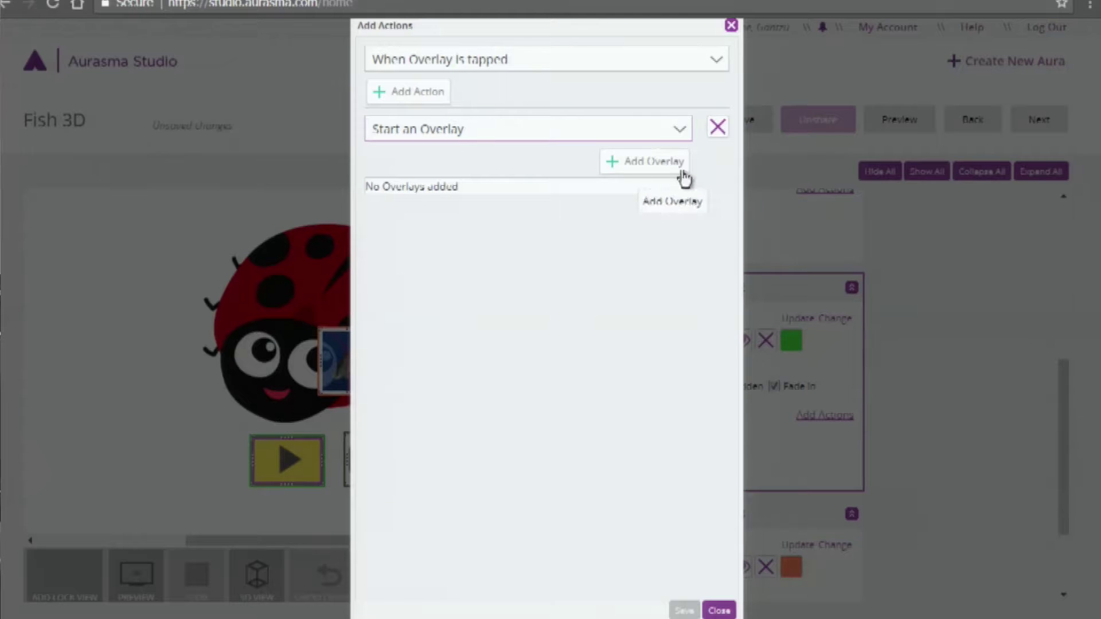
click(658, 165)
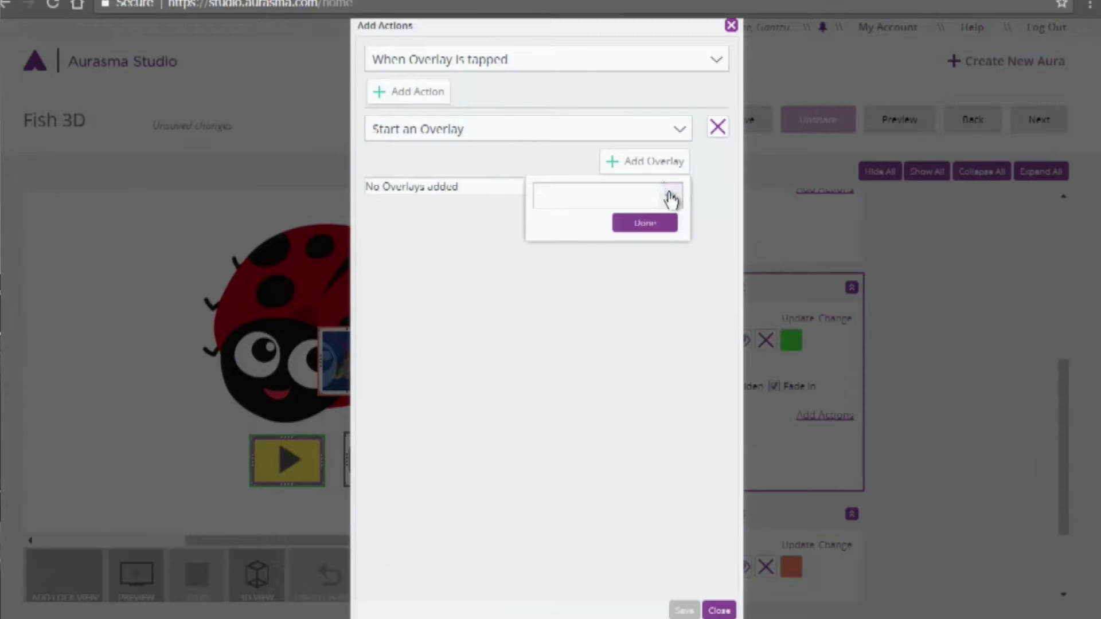
click(669, 198)
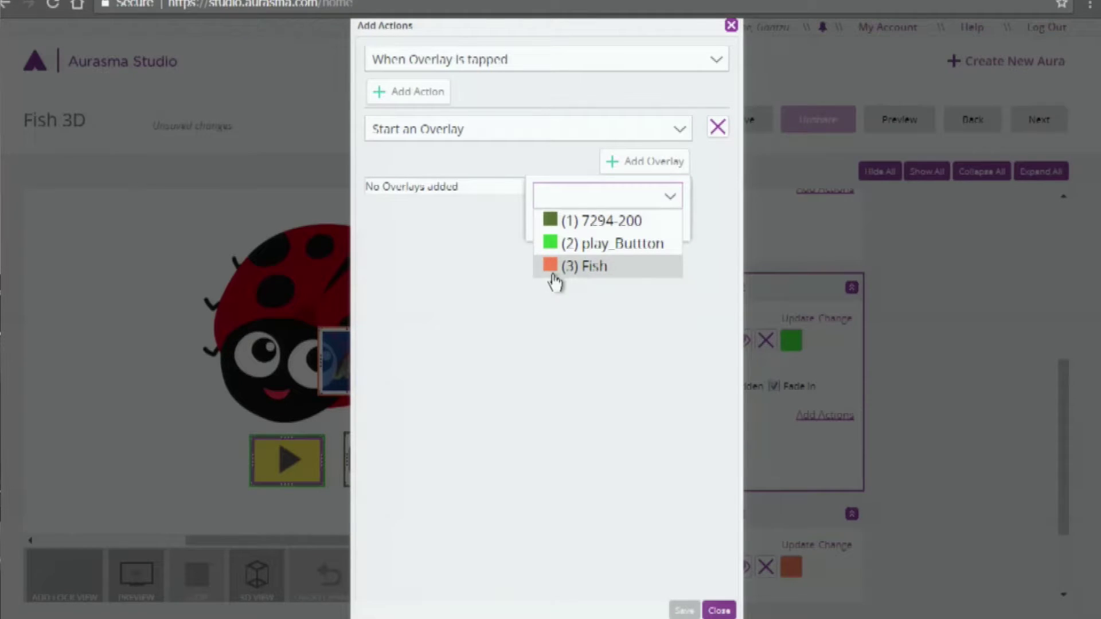
click(599, 274)
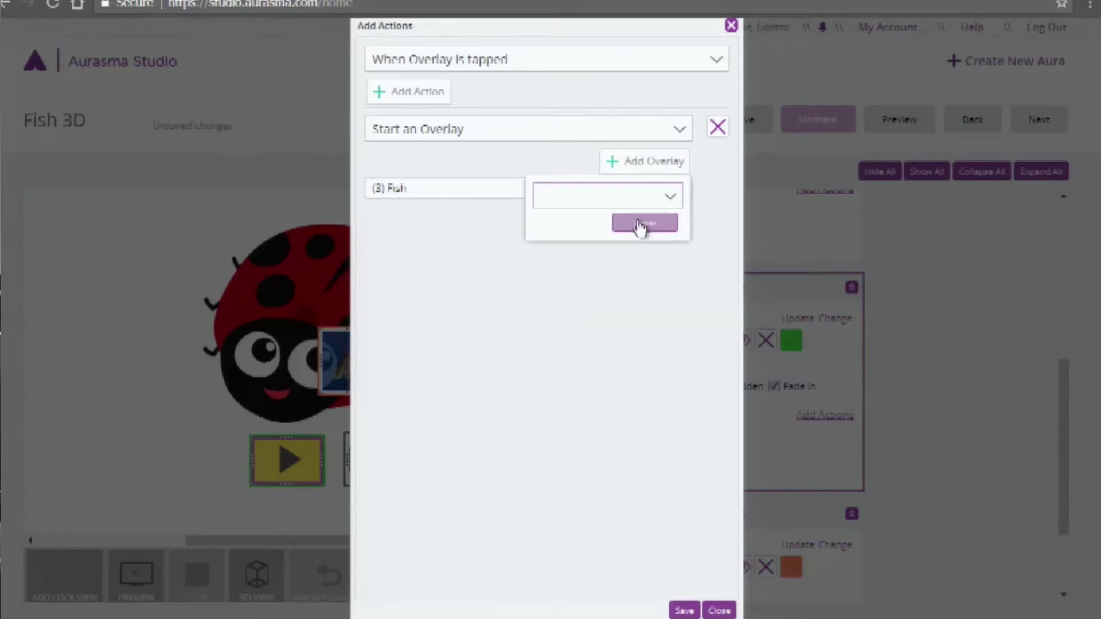
click(666, 228)
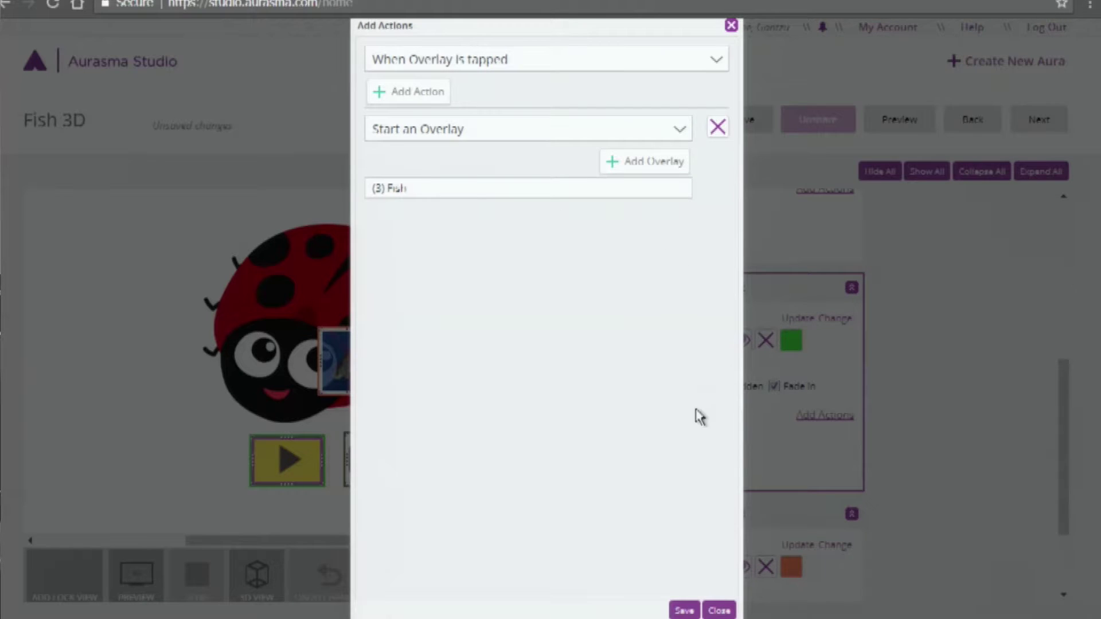
click(675, 611)
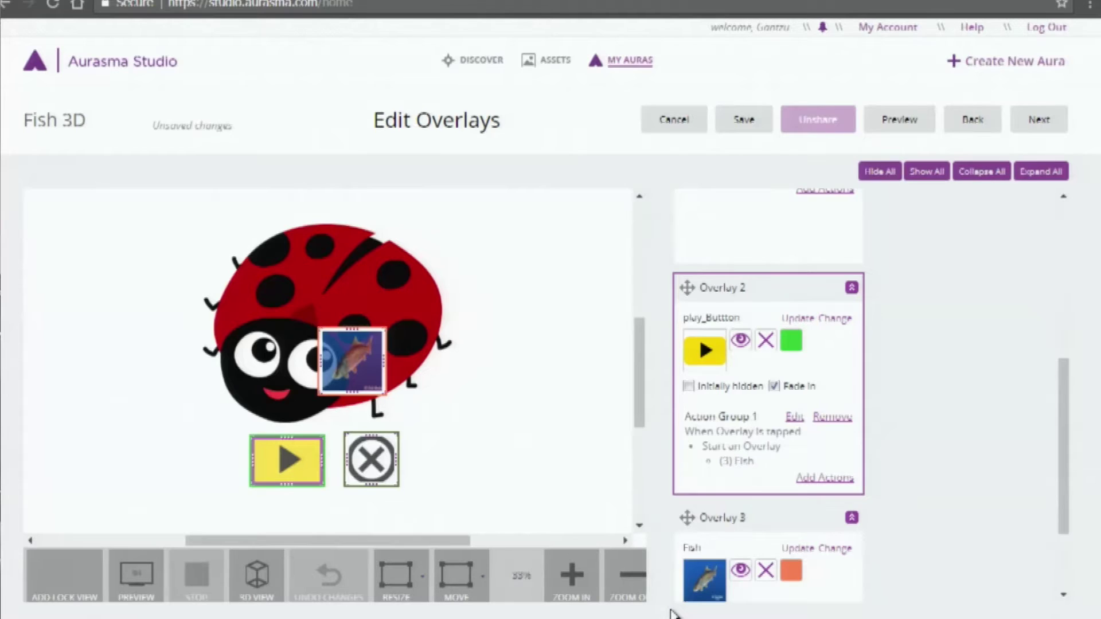
Step: Open the action settings for the 7294-200 overlay and set the trigger to When Overlay is tapped
drag(1062, 410, 1059, 321)
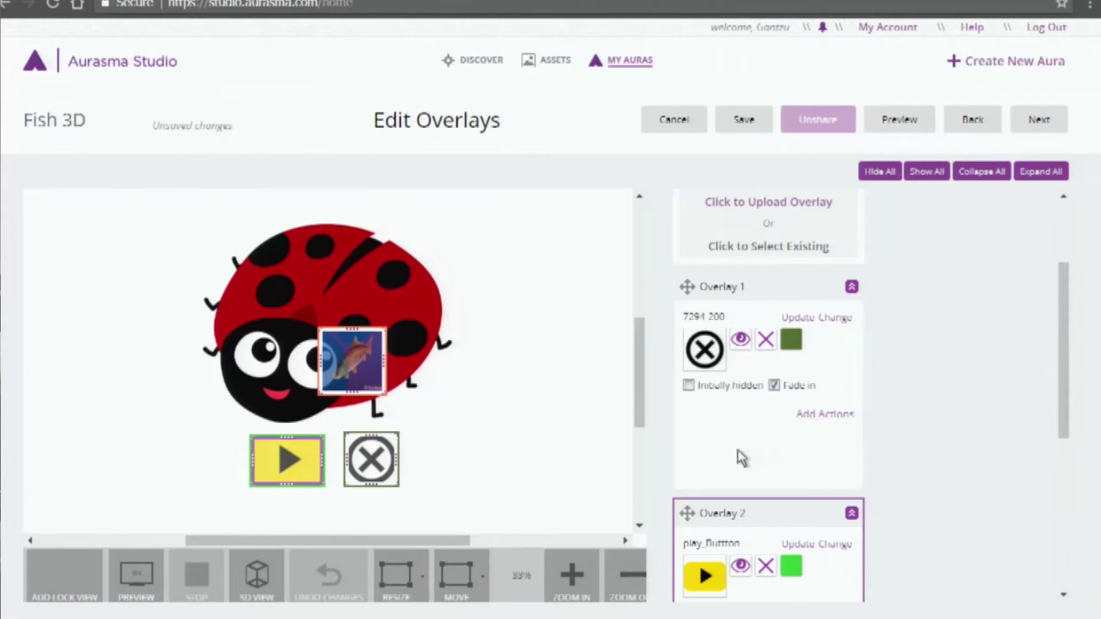
click(737, 457)
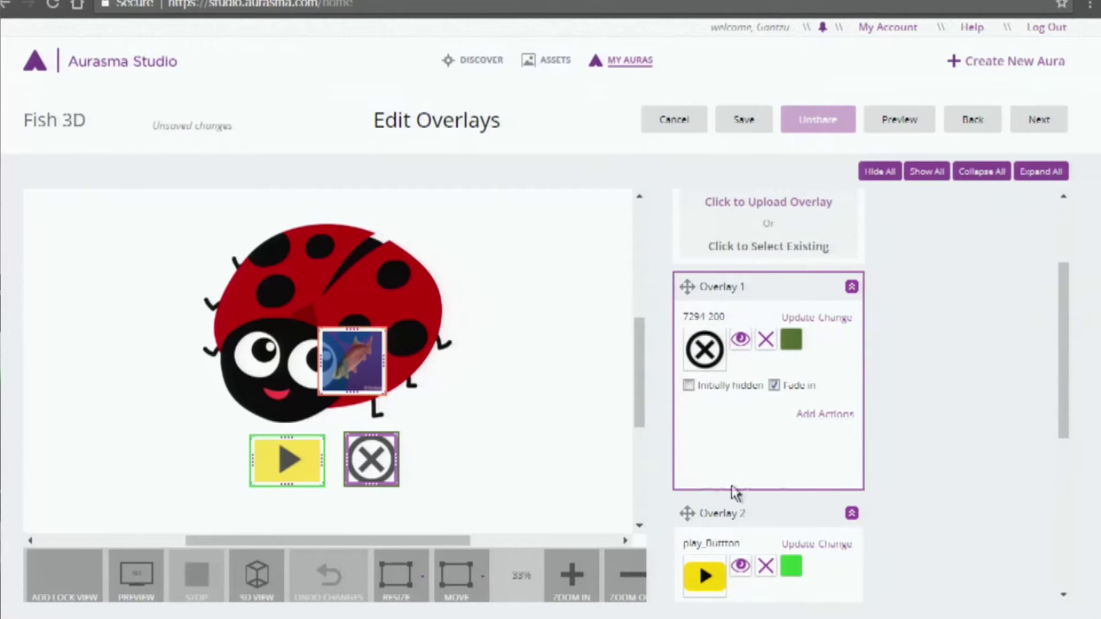
triple_click(722, 462)
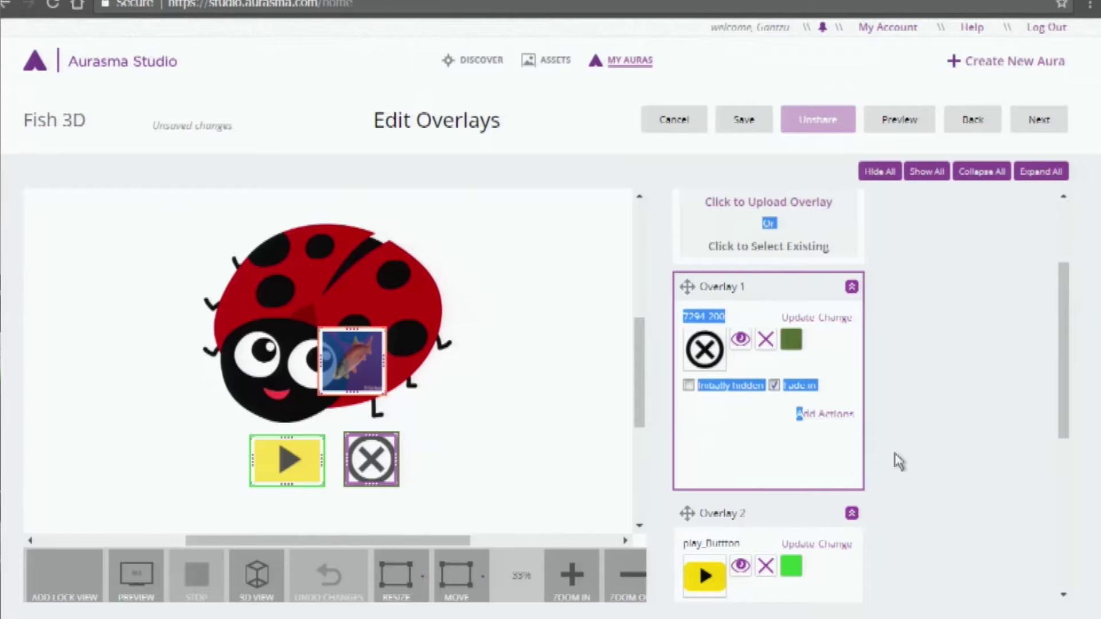
click(794, 456)
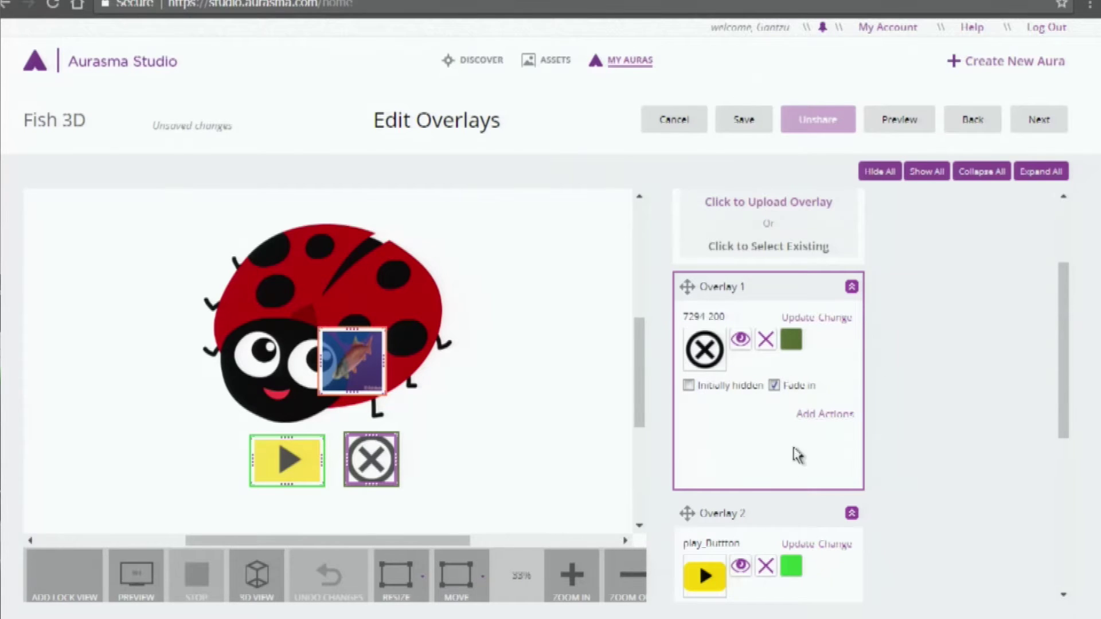
click(852, 421)
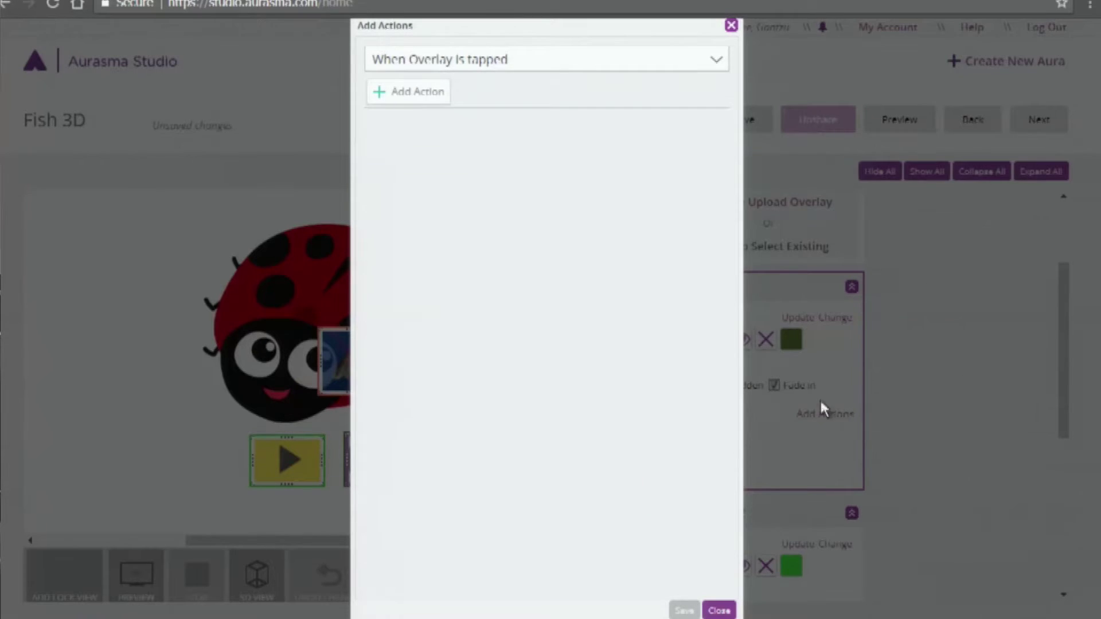
click(715, 61)
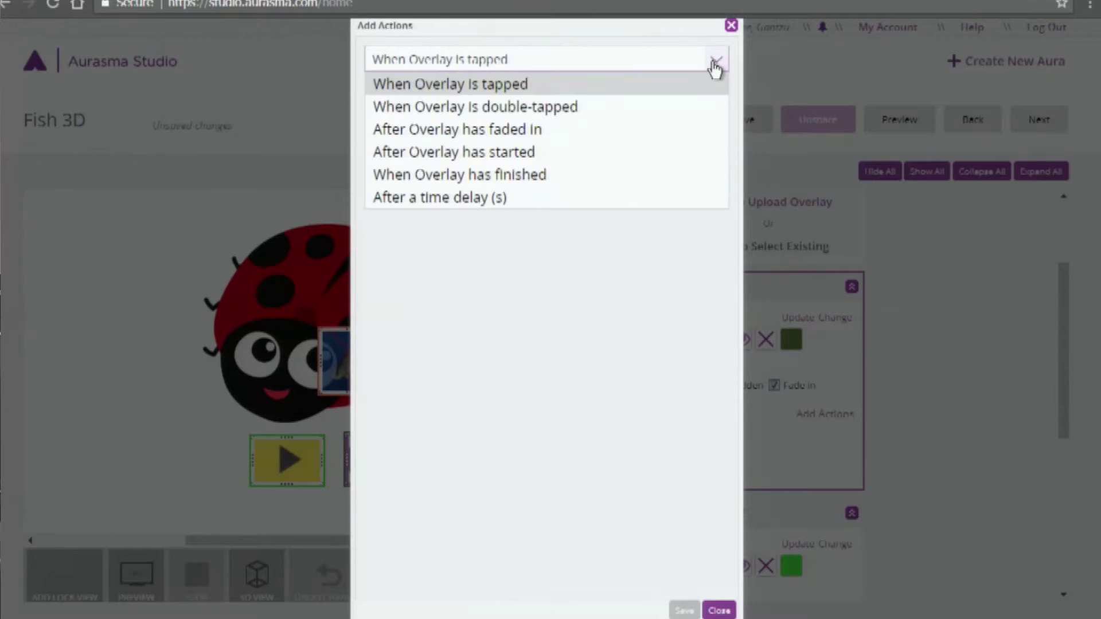
click(694, 85)
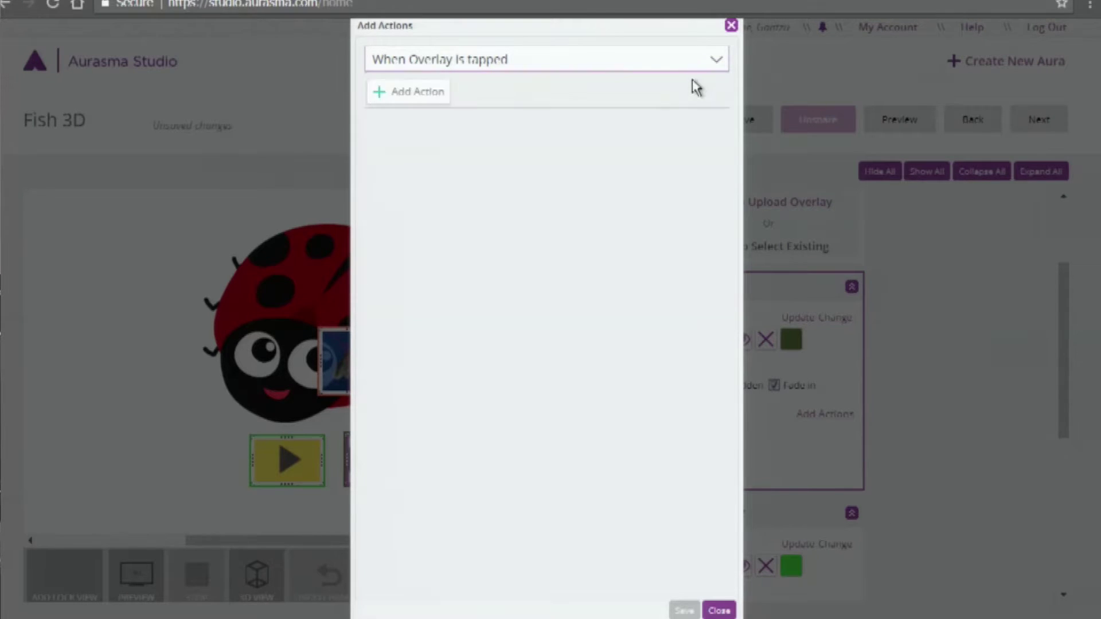
Step: Add a Stop an Overlay action that targets the Fish overlay to the 7294-200 overlay and save it
click(432, 102)
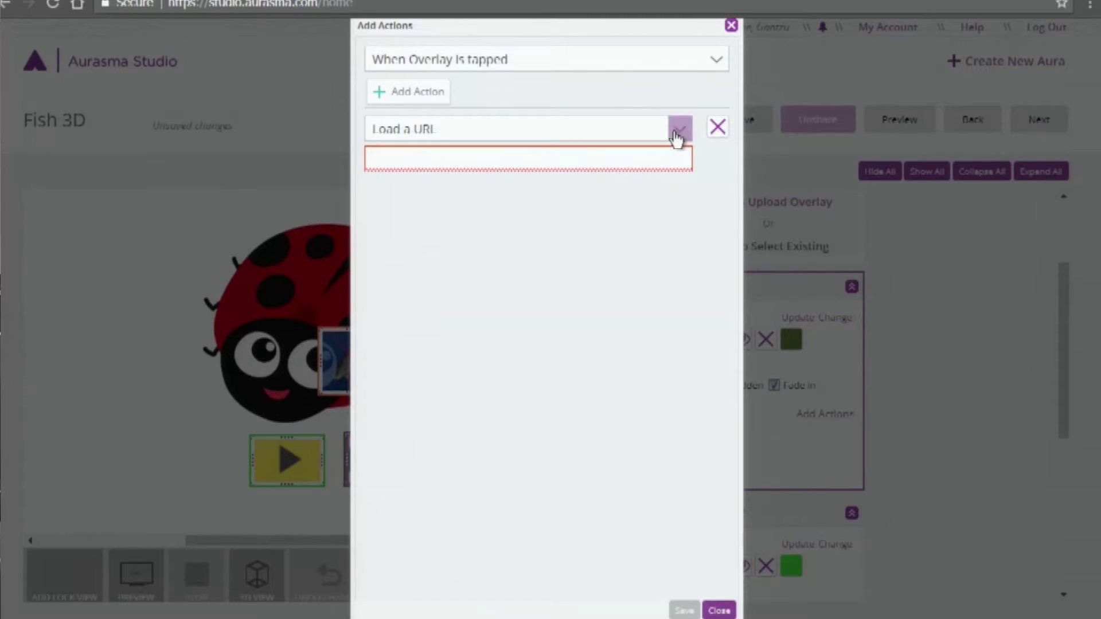
click(676, 137)
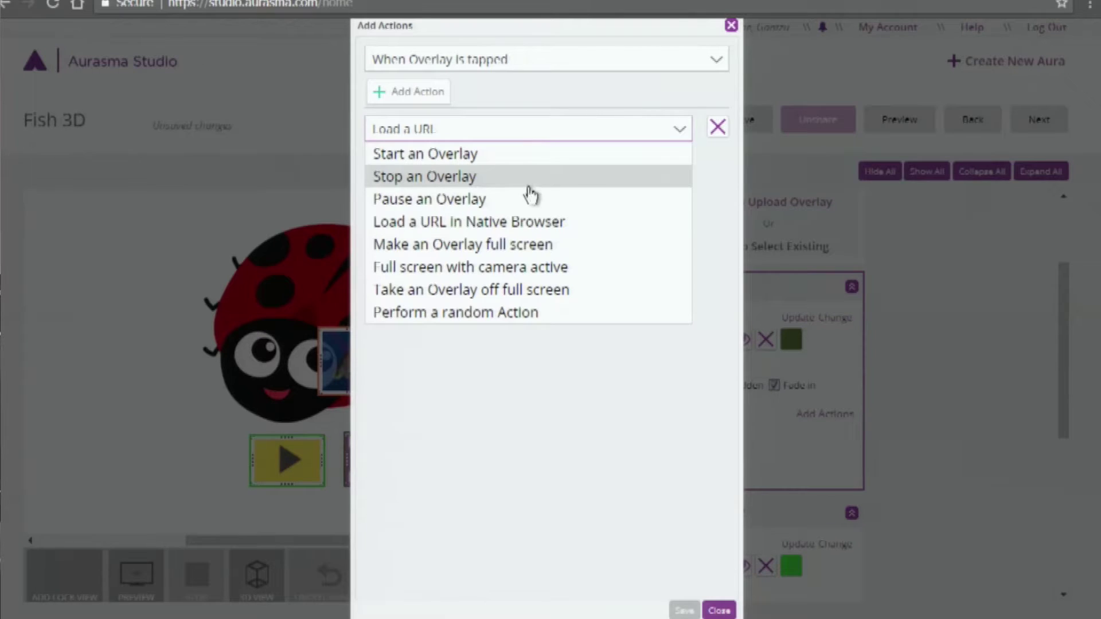
click(601, 182)
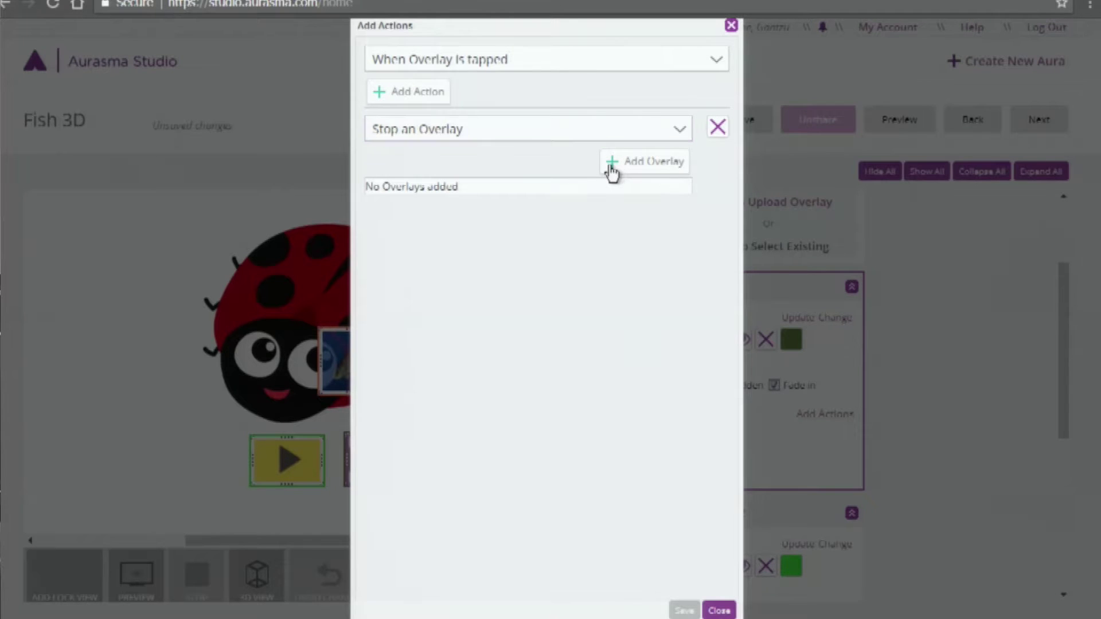
click(612, 167)
click(671, 201)
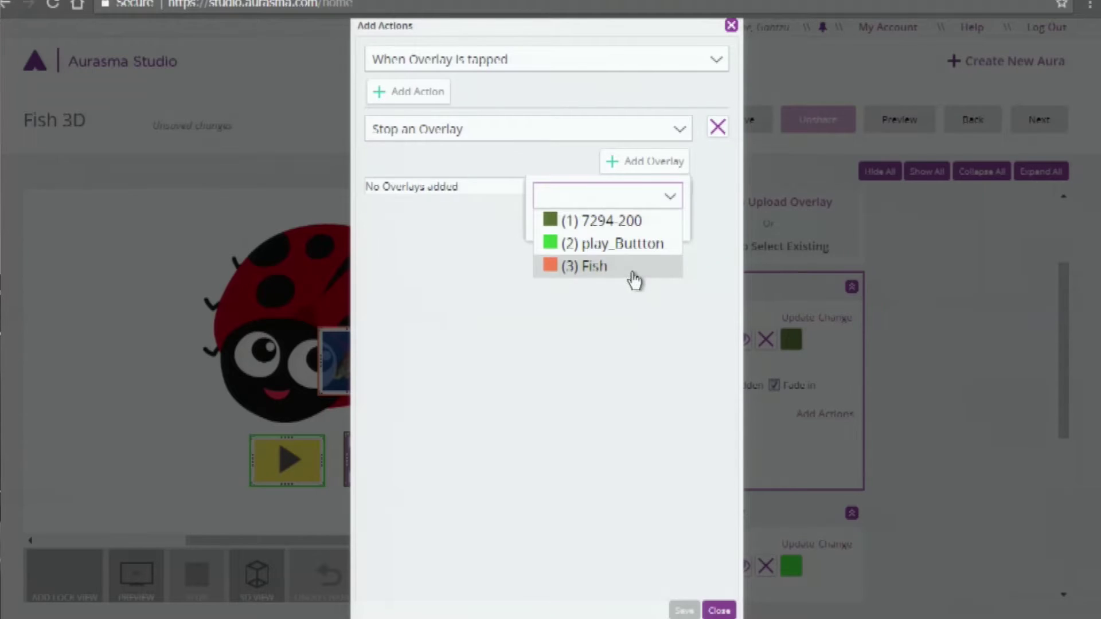
click(629, 271)
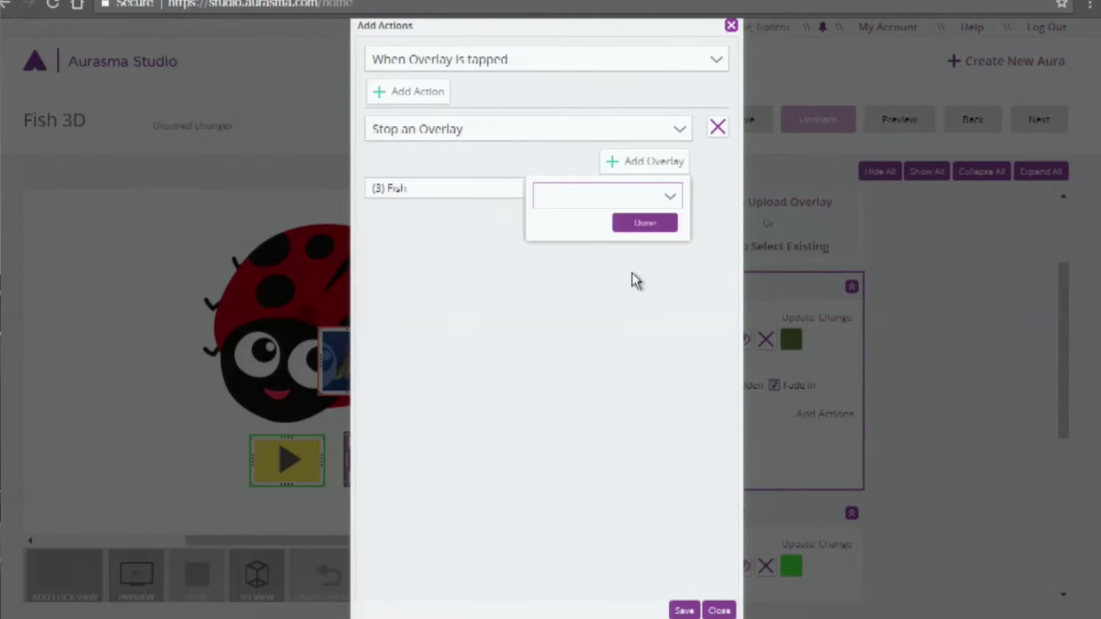
click(646, 226)
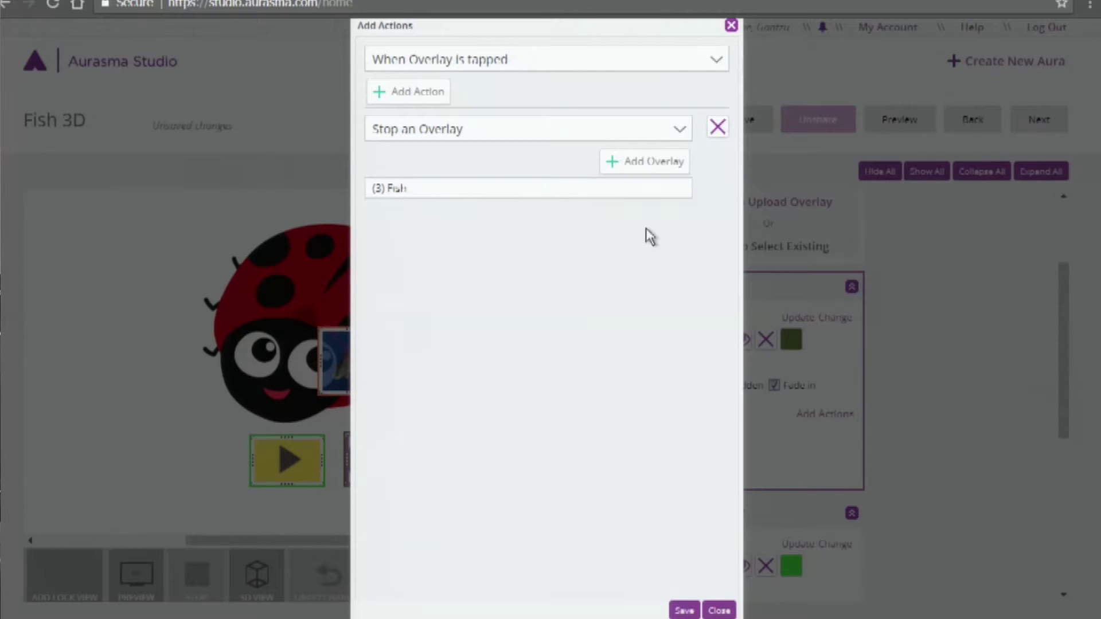
click(683, 611)
Step: Remove Action Group 1 from the 7294-200 overlay and confirm the removal
drag(1060, 389, 1062, 425)
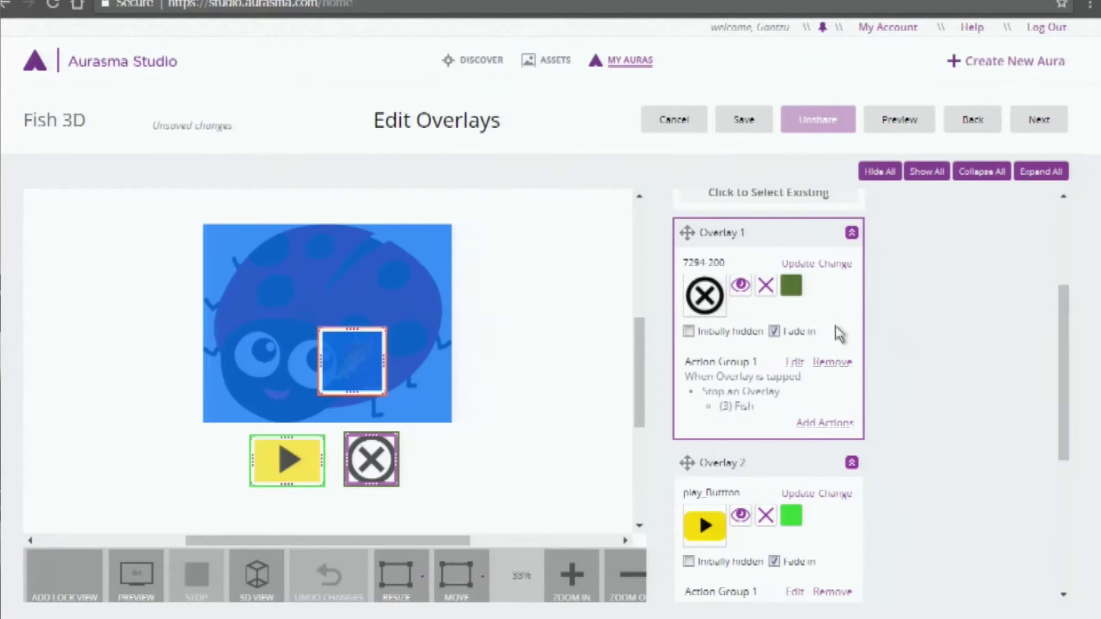
click(832, 362)
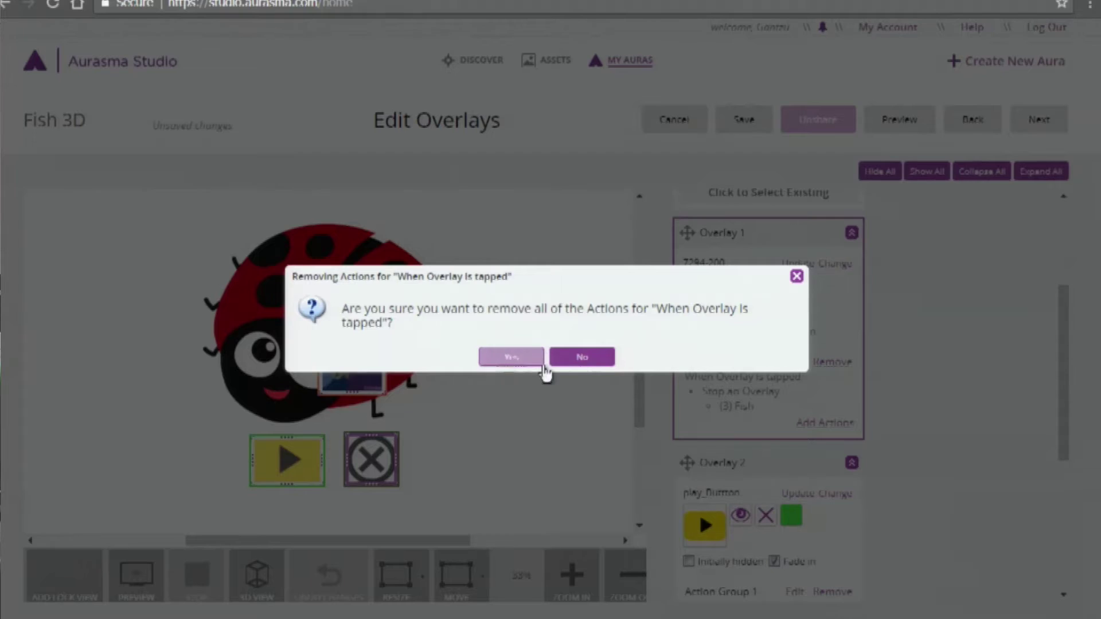
click(511, 356)
Step: Give the 7294-200 overlay a When Overlay is tapped action that stops the Fish overlay, and save it
drag(1070, 379, 1071, 367)
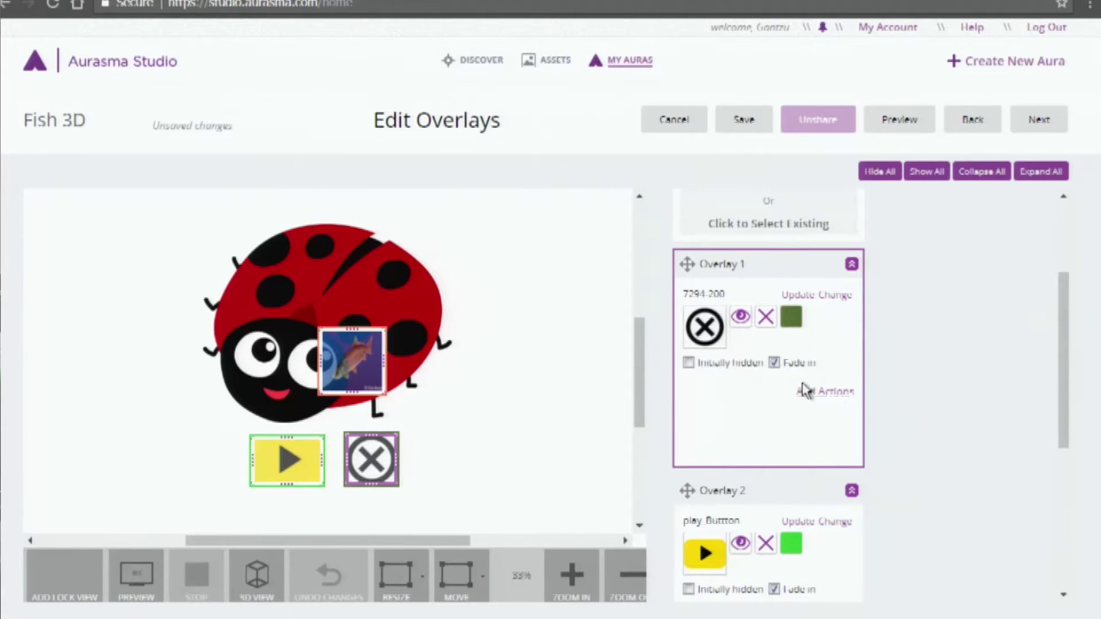
click(844, 395)
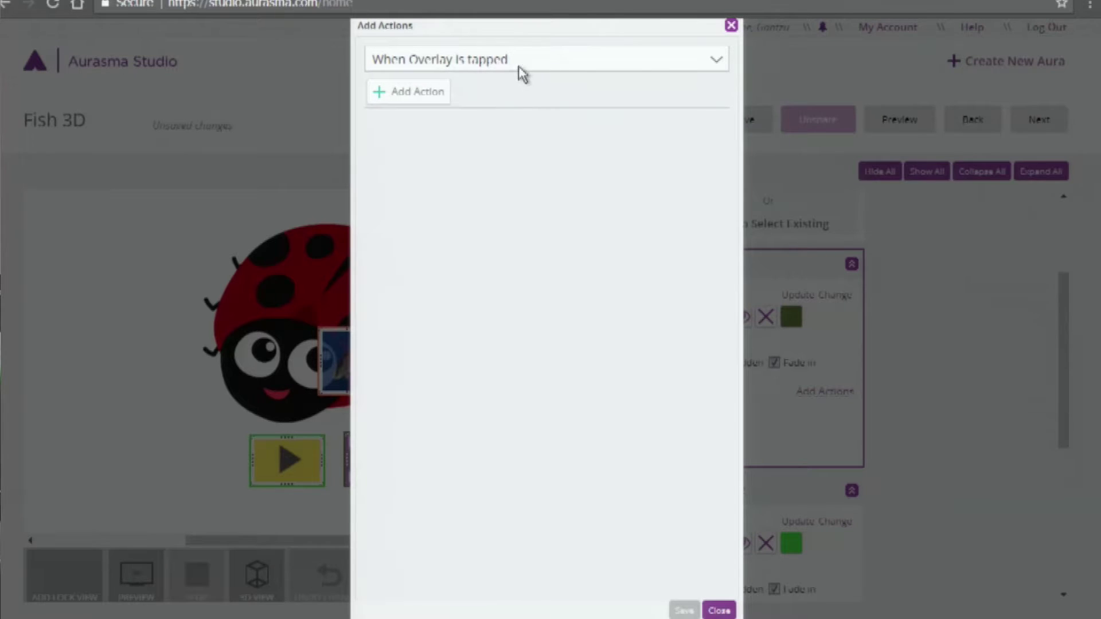
click(410, 96)
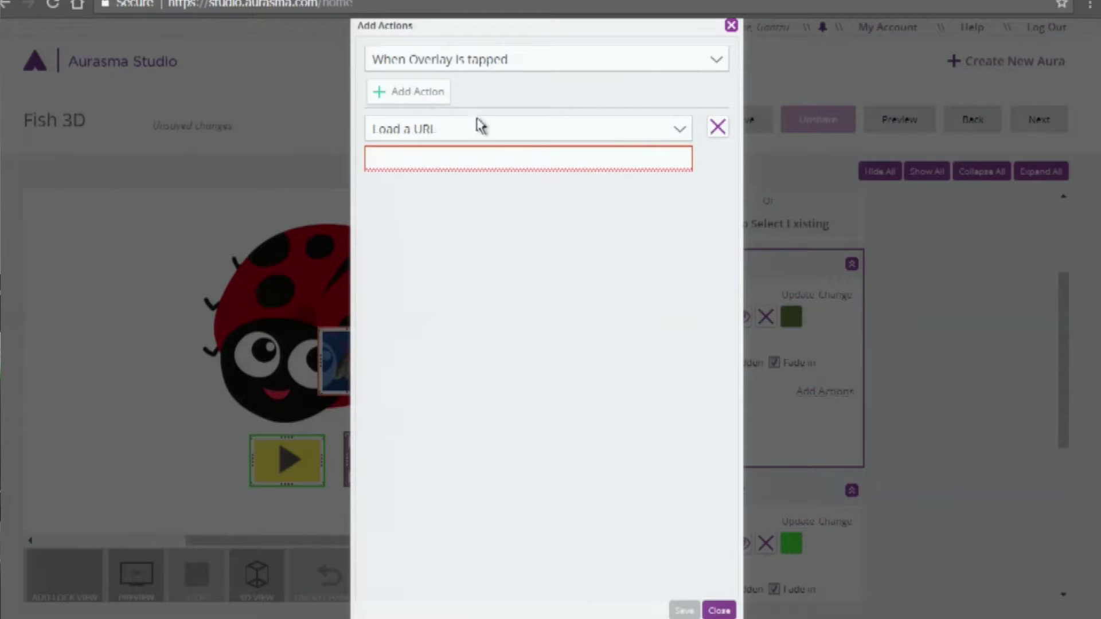
click(677, 136)
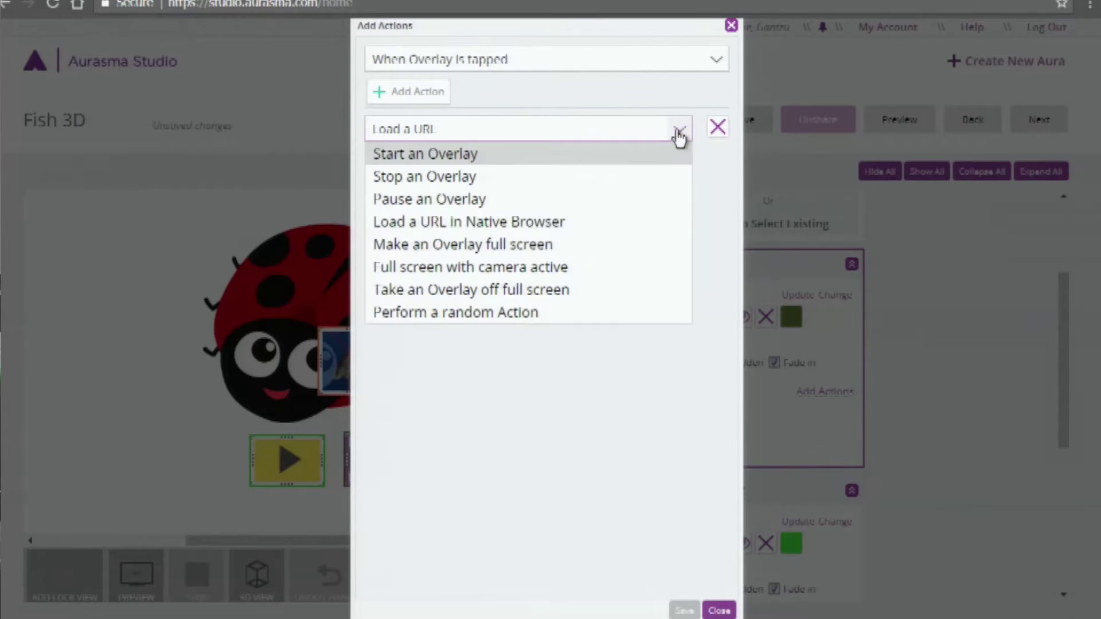
click(662, 180)
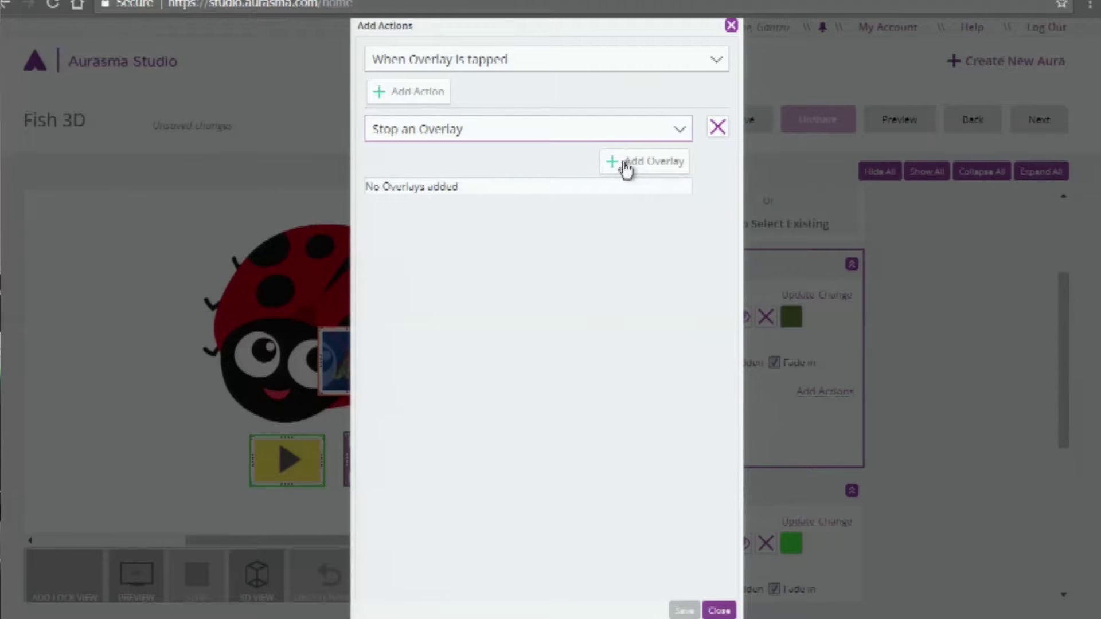
click(631, 166)
click(674, 200)
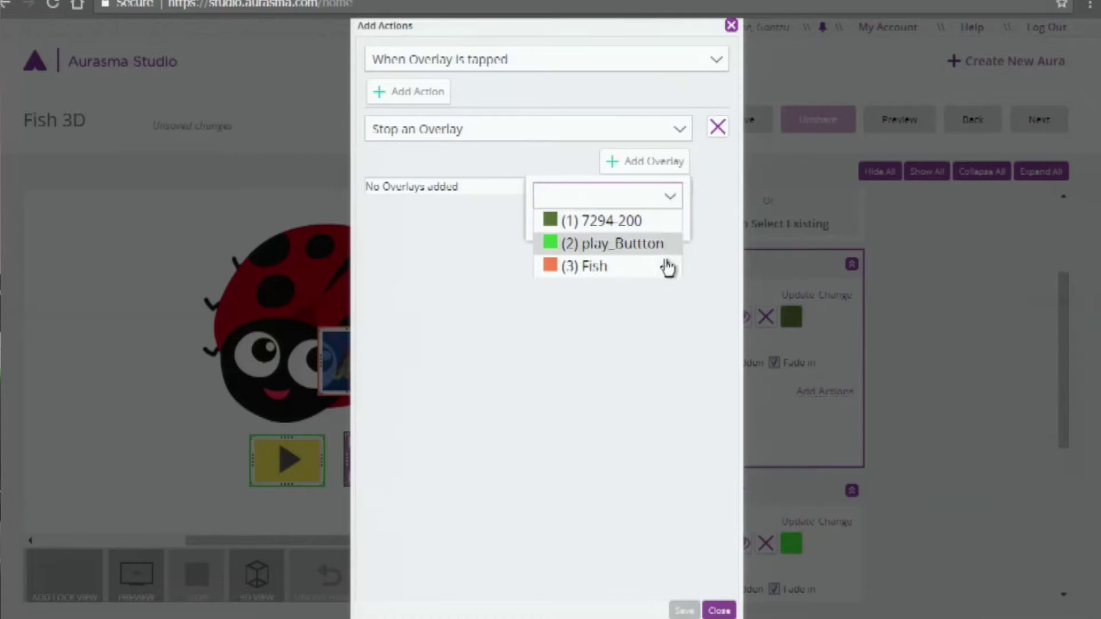
click(667, 270)
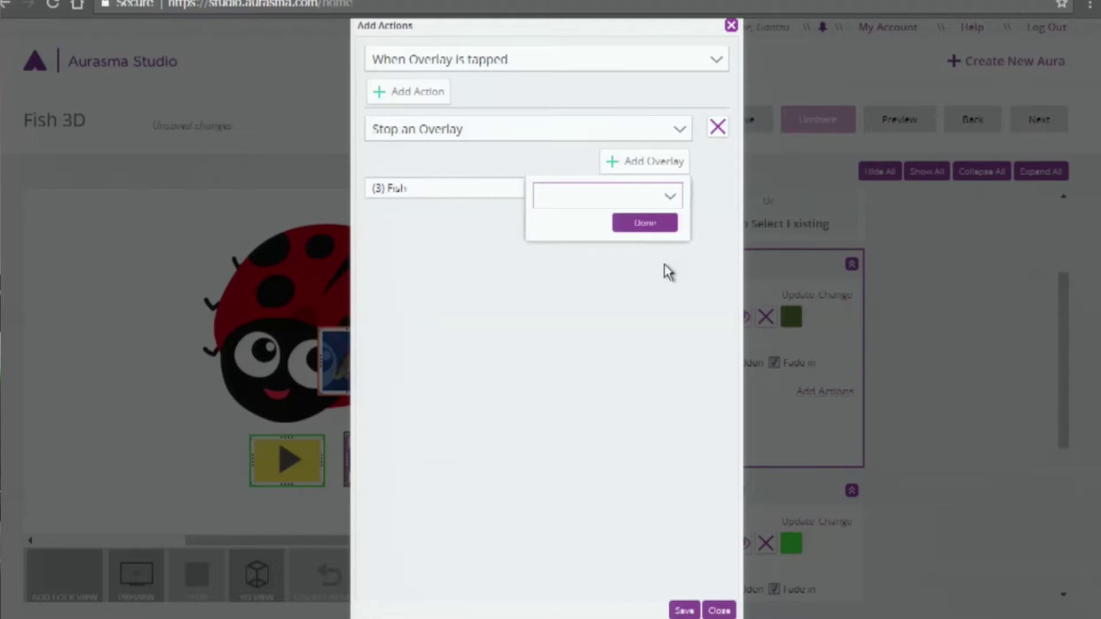
click(662, 232)
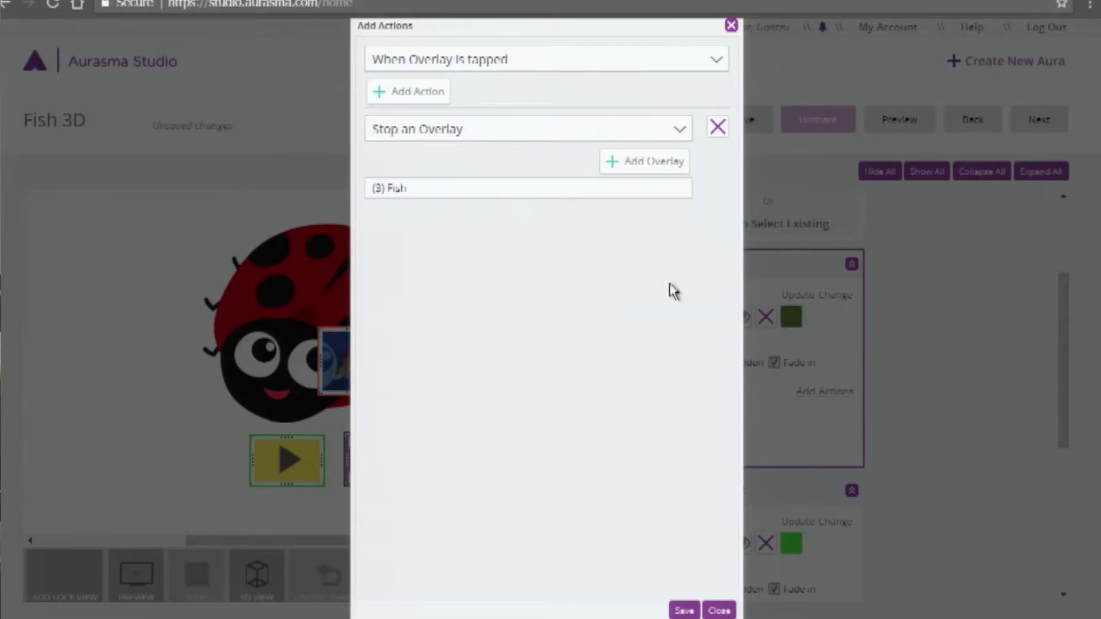
click(684, 611)
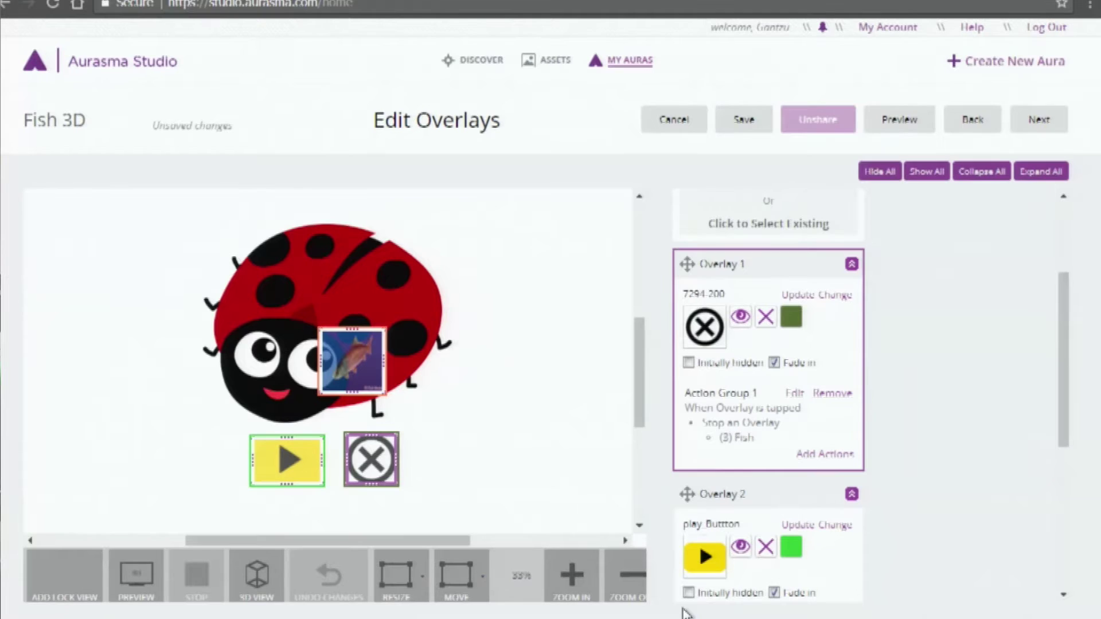
Step: Proceed to the Fish 3D aura's details, save the changes and close the aura
drag(1062, 345, 1058, 301)
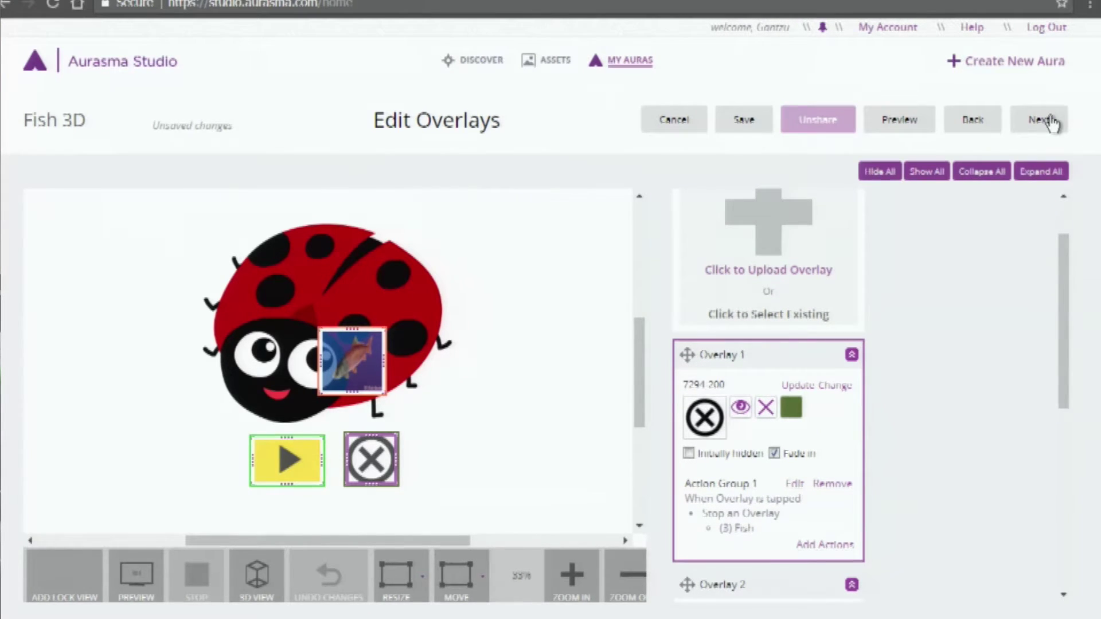
click(1051, 121)
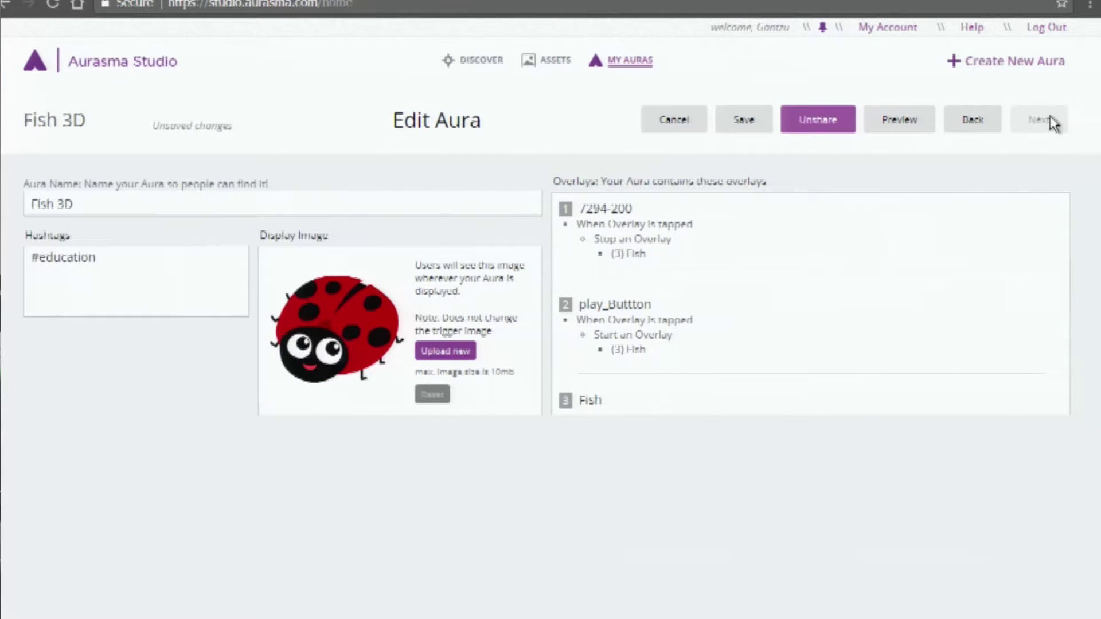
click(744, 125)
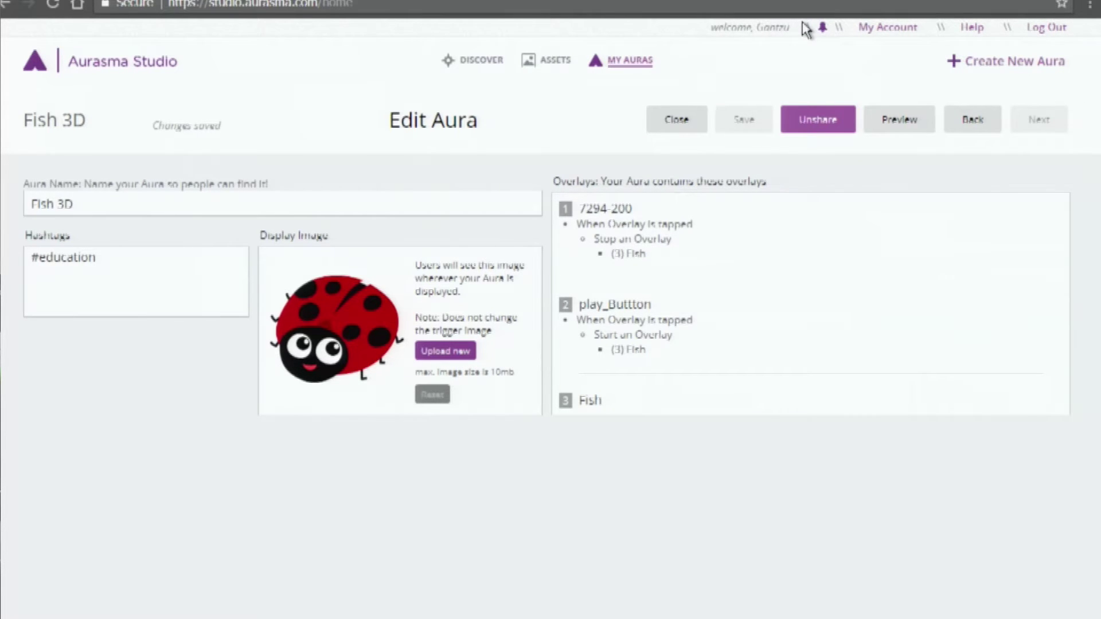
click(677, 119)
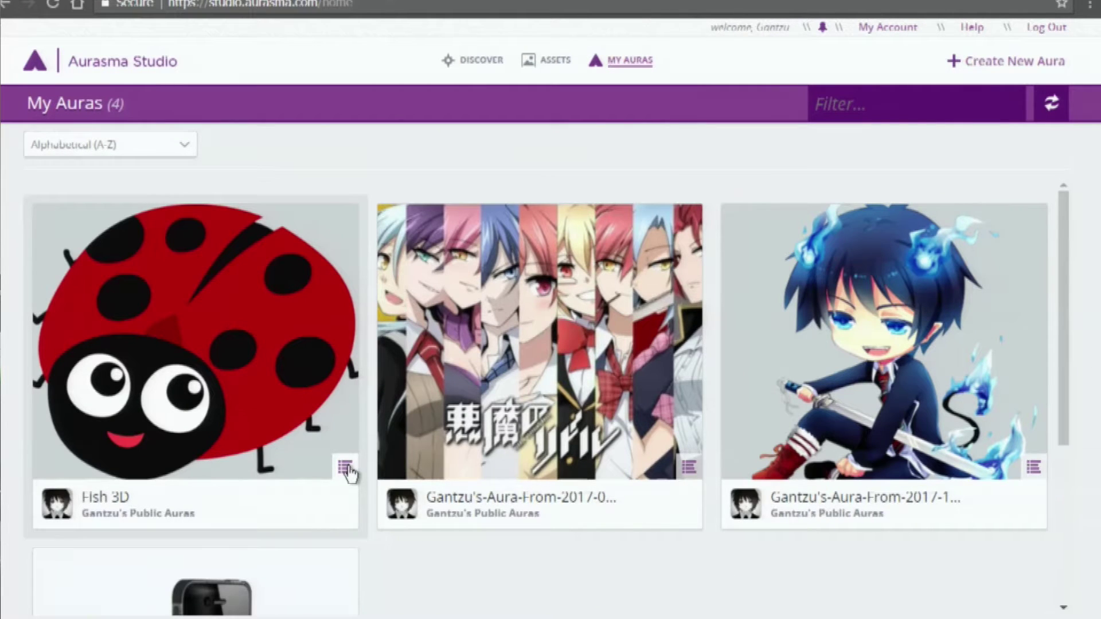
Step: View the Fish 3D aura in full screen and close the preview
click(346, 471)
click(91, 219)
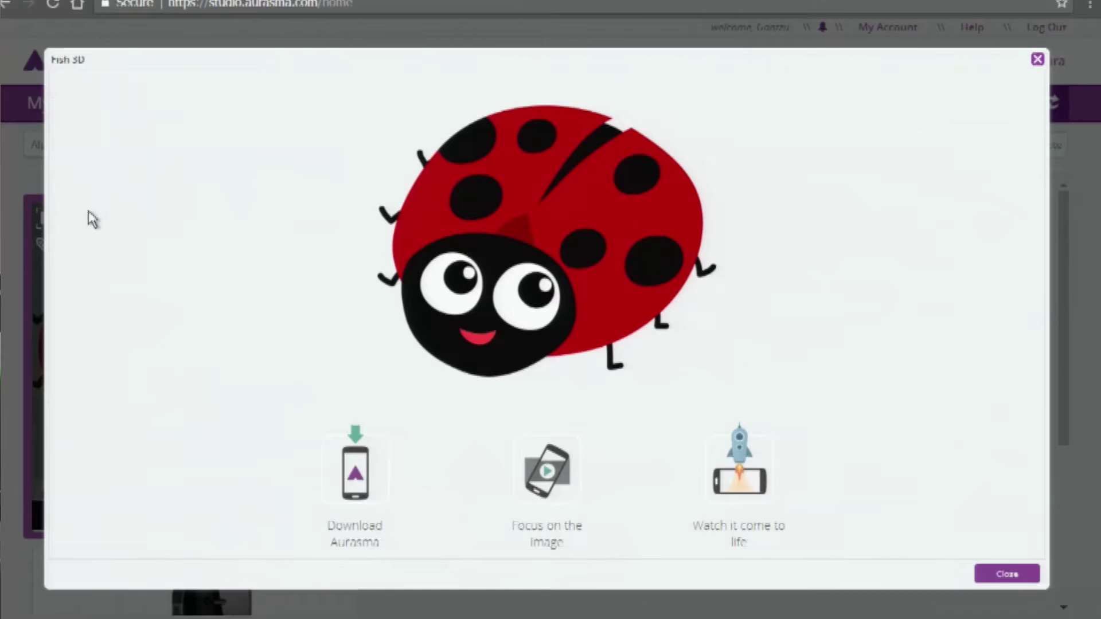
click(1037, 60)
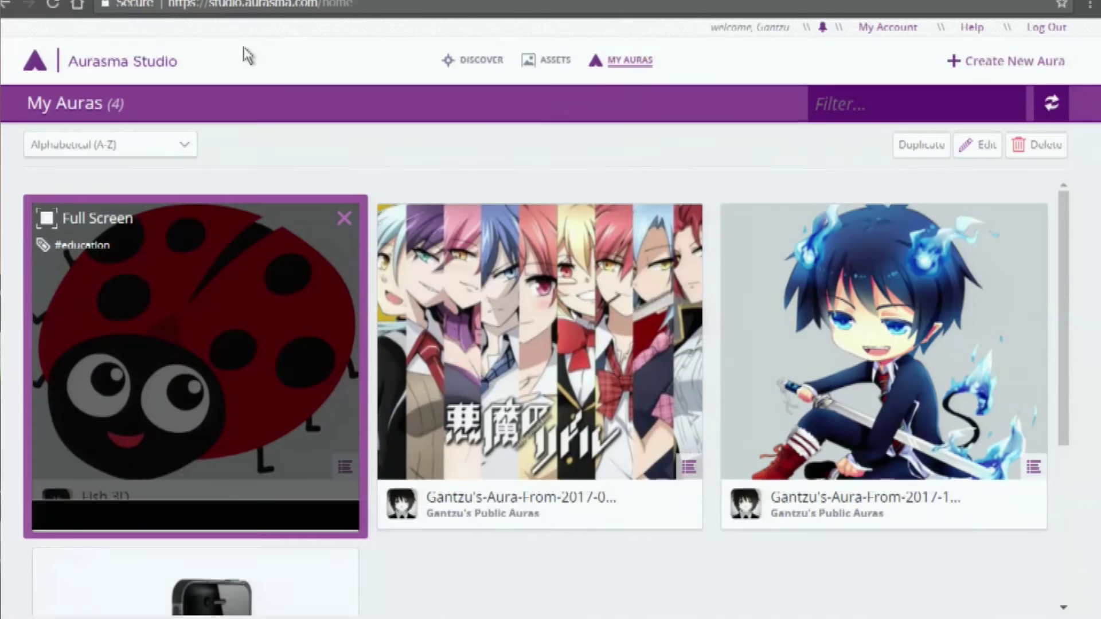
Step: Reposition the close button below the play button at the ladybug's left edge and shift the Fish overlay slightly up and left
click(330, 372)
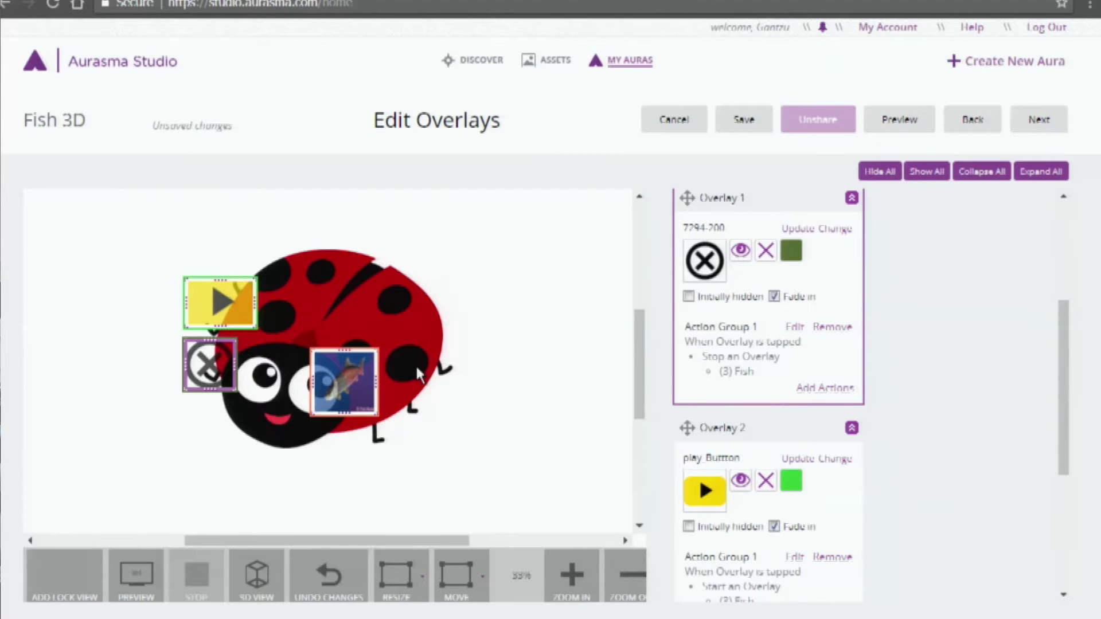
mouse_move(235, 360)
mouse_down()
mouse_move(237, 377)
mouse_move(230, 371)
mouse_up()
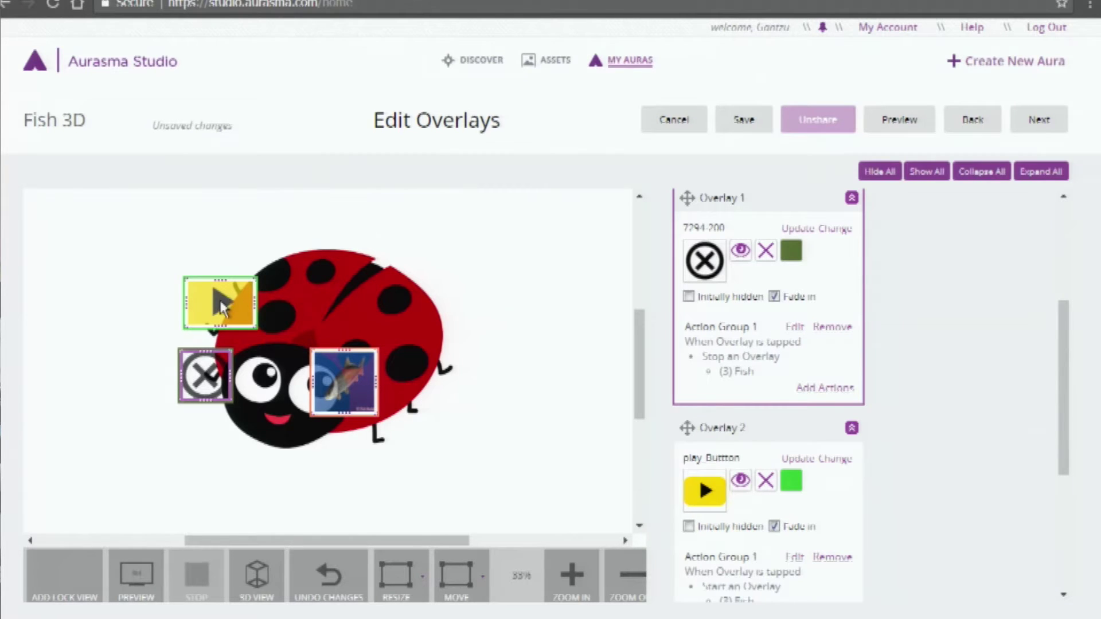
drag(205, 381, 216, 382)
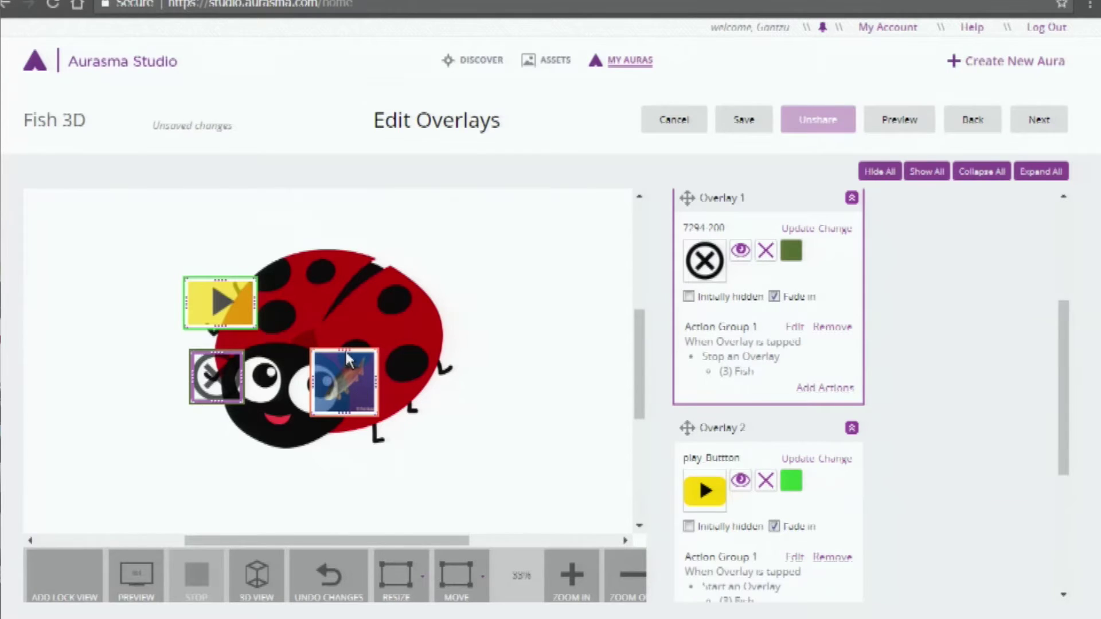
drag(351, 366, 343, 352)
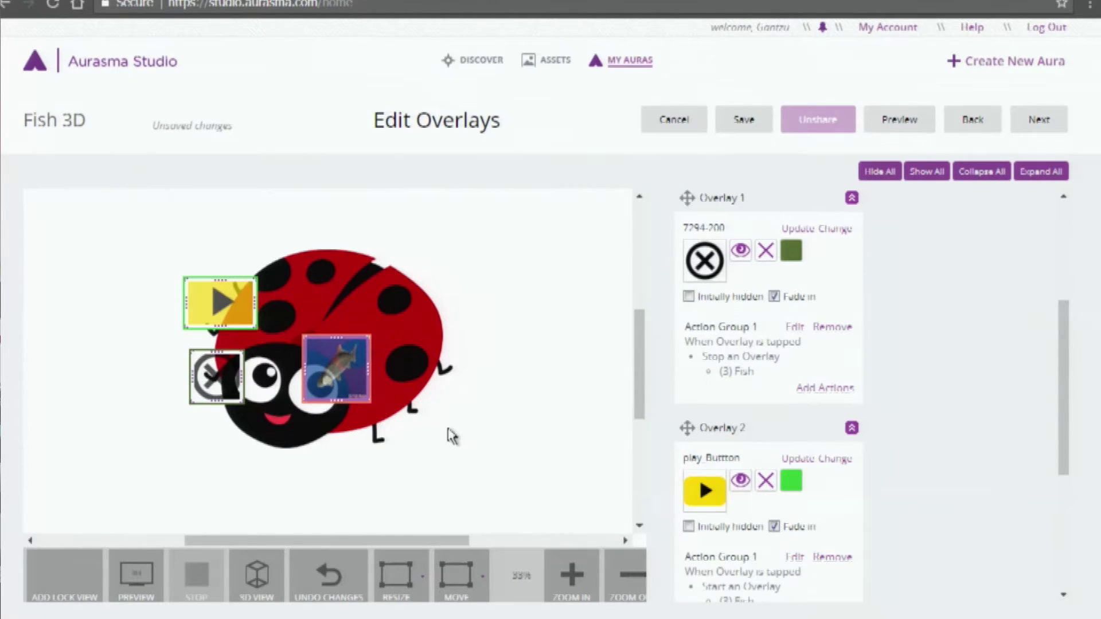
drag(203, 403, 212, 393)
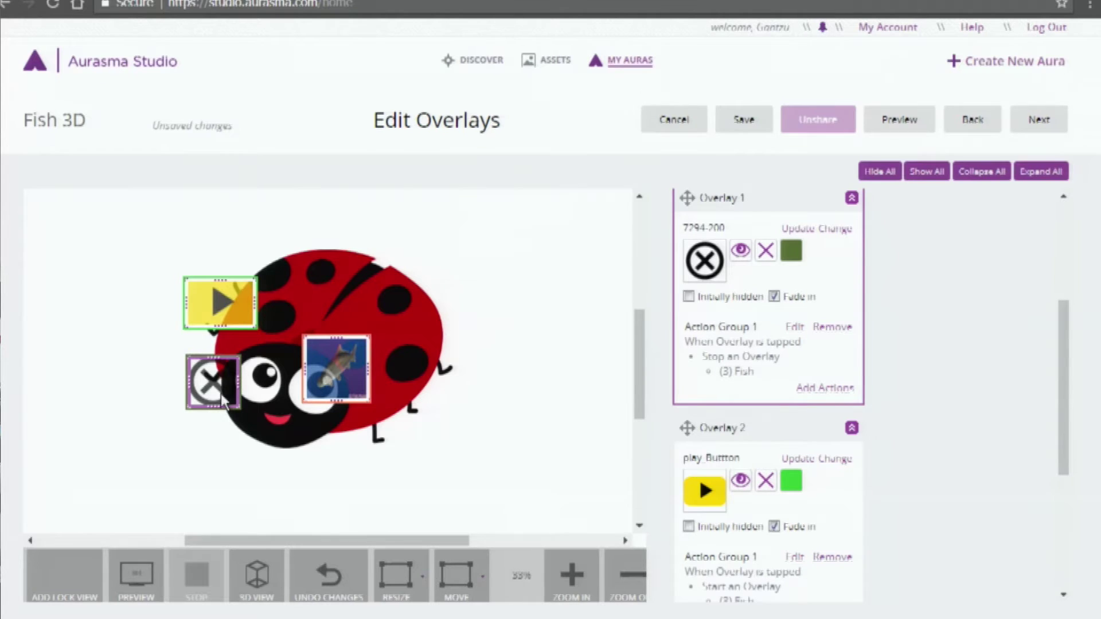
drag(641, 361, 640, 337)
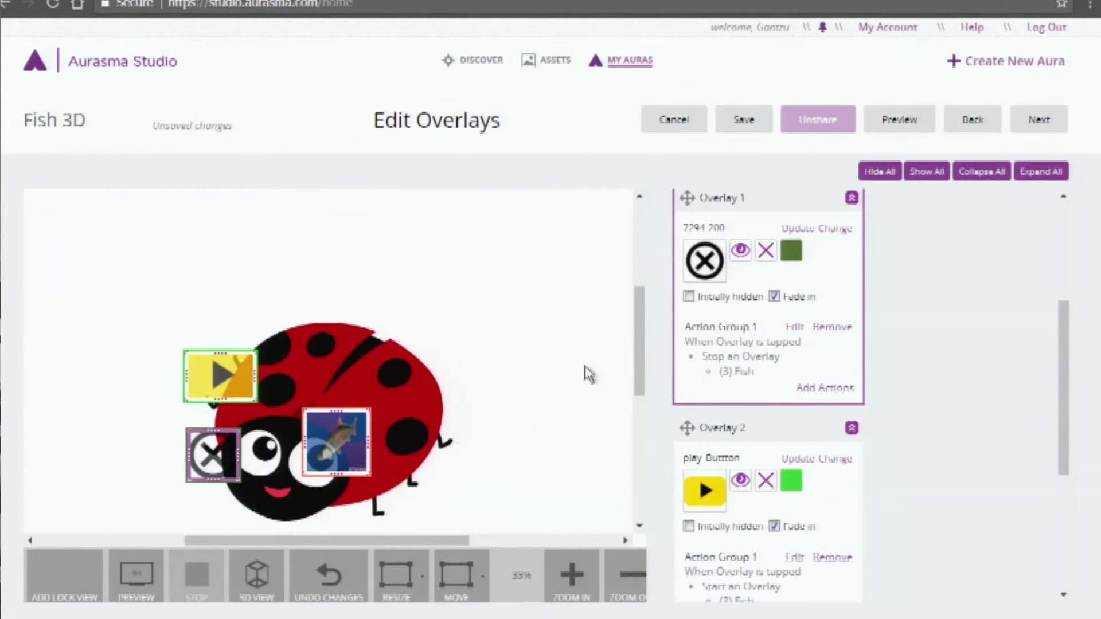
drag(647, 345, 664, 367)
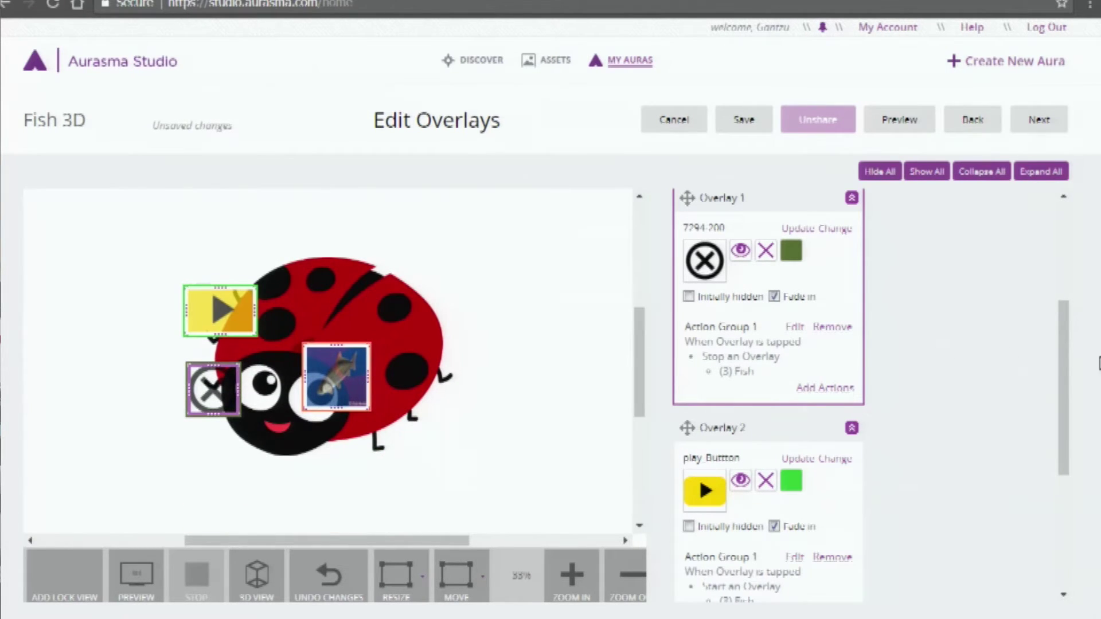
Step: Open the selection of existing overlays and filter it to the 3D Model type
drag(1069, 359, 1058, 252)
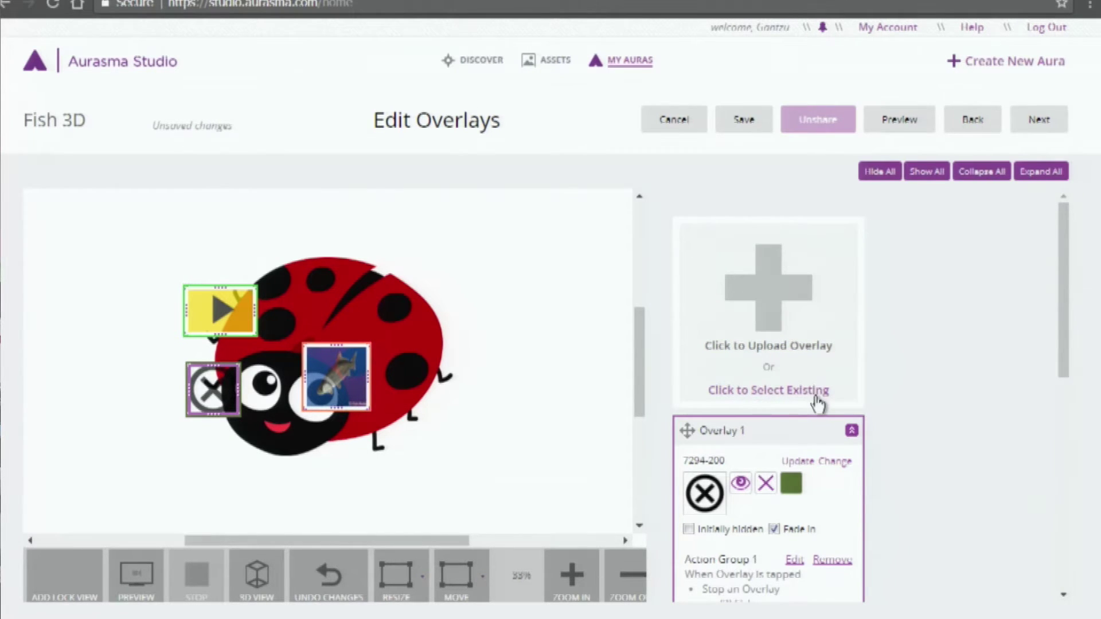
click(780, 395)
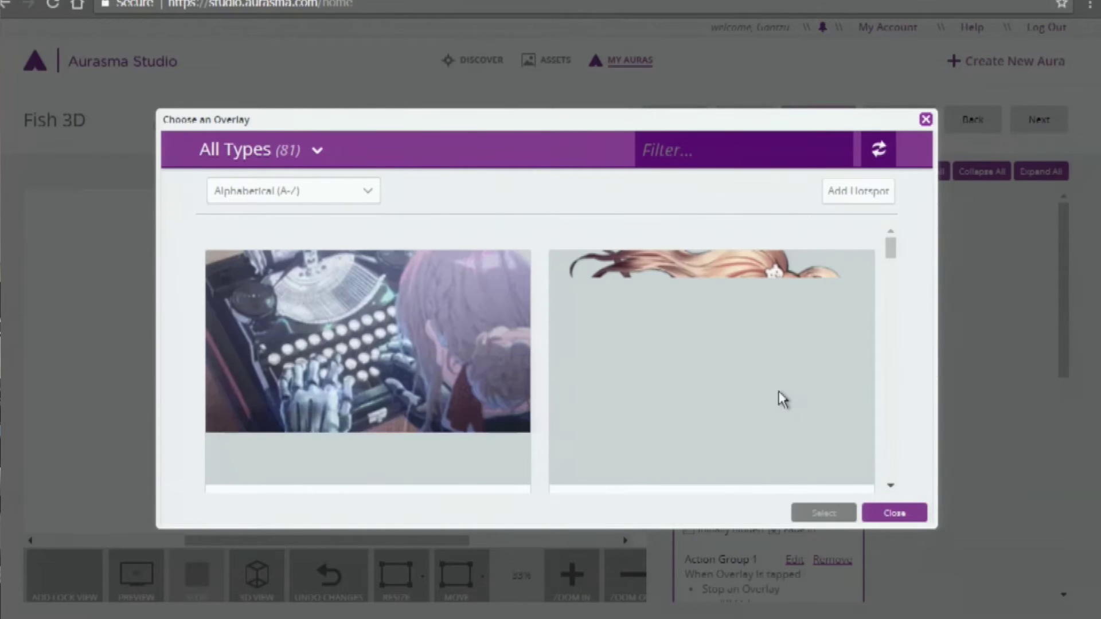
click(315, 151)
click(278, 156)
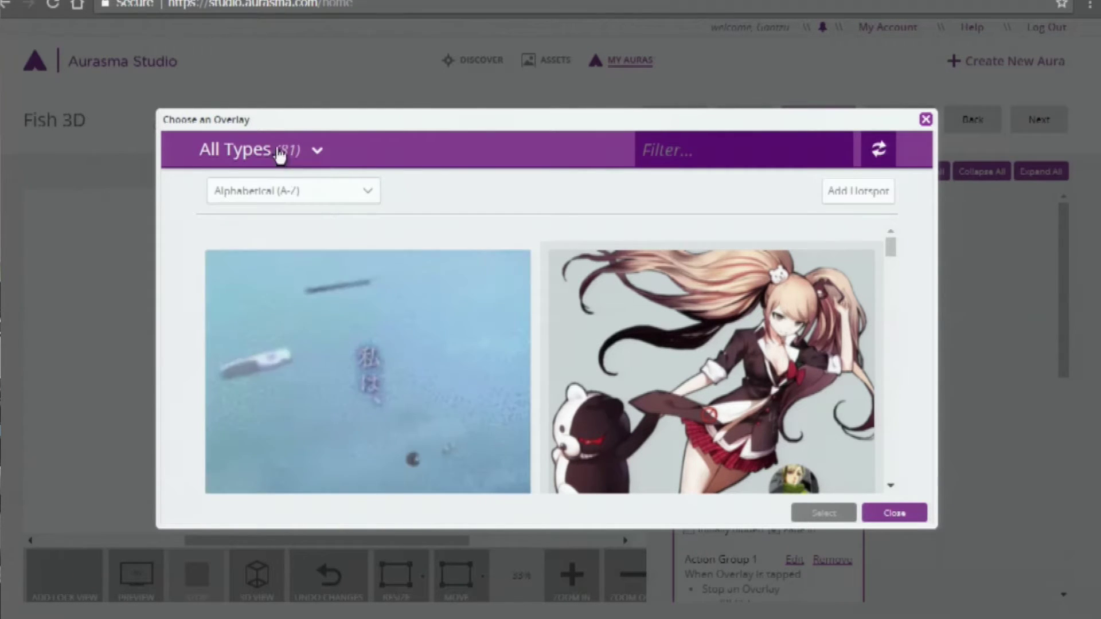
click(290, 153)
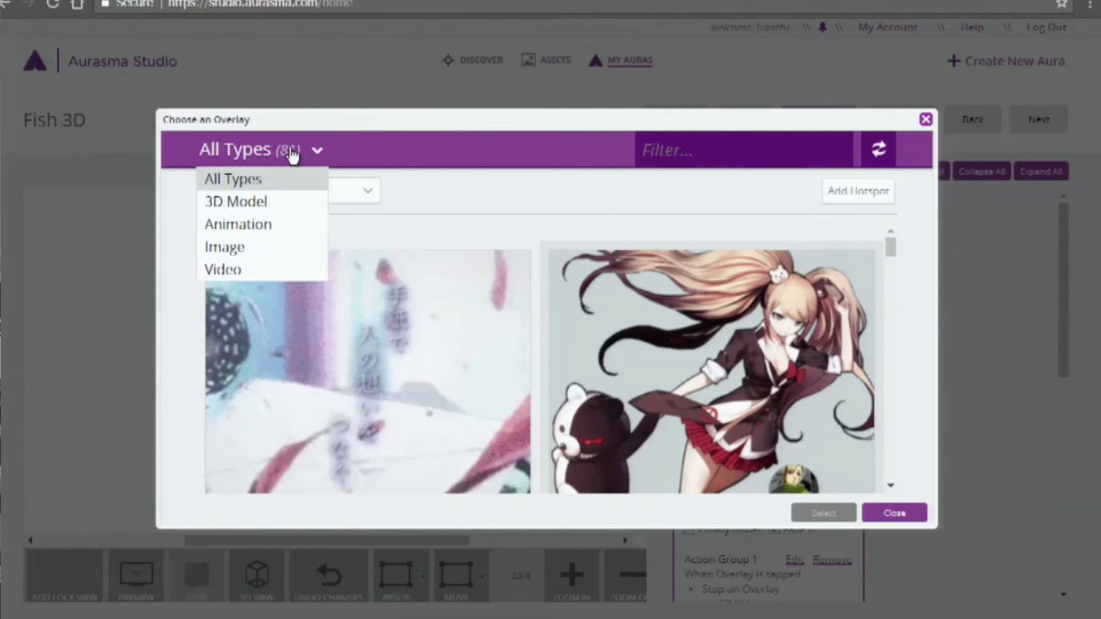
click(274, 207)
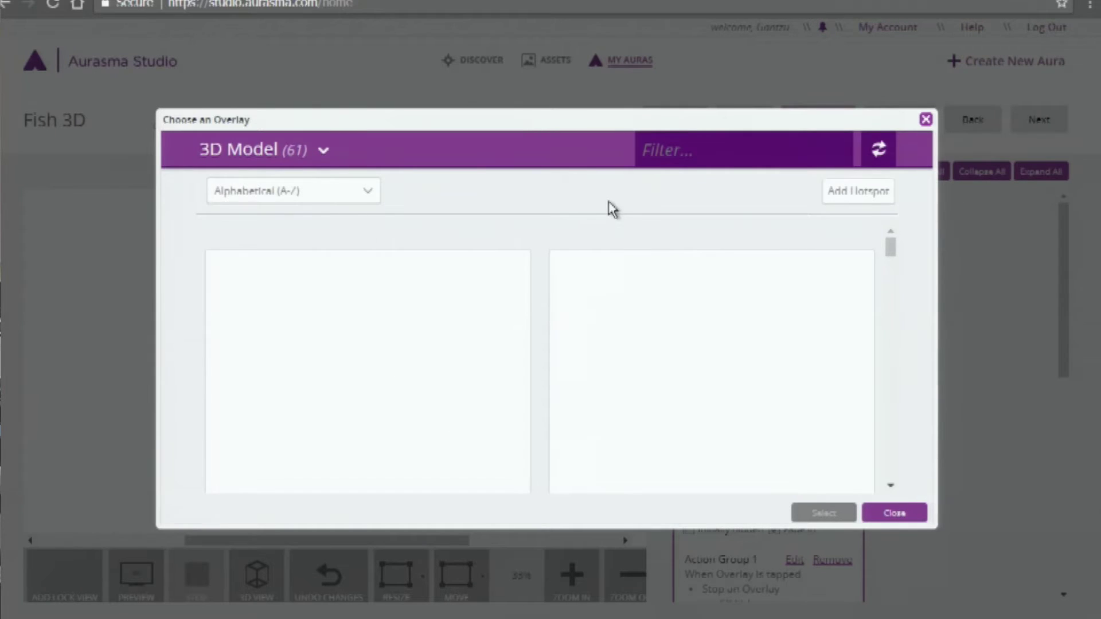
Step: Add the Fish 3D model from the existing overlays as a second Fish and accept its 3D placement on the ladybug
drag(894, 259, 897, 497)
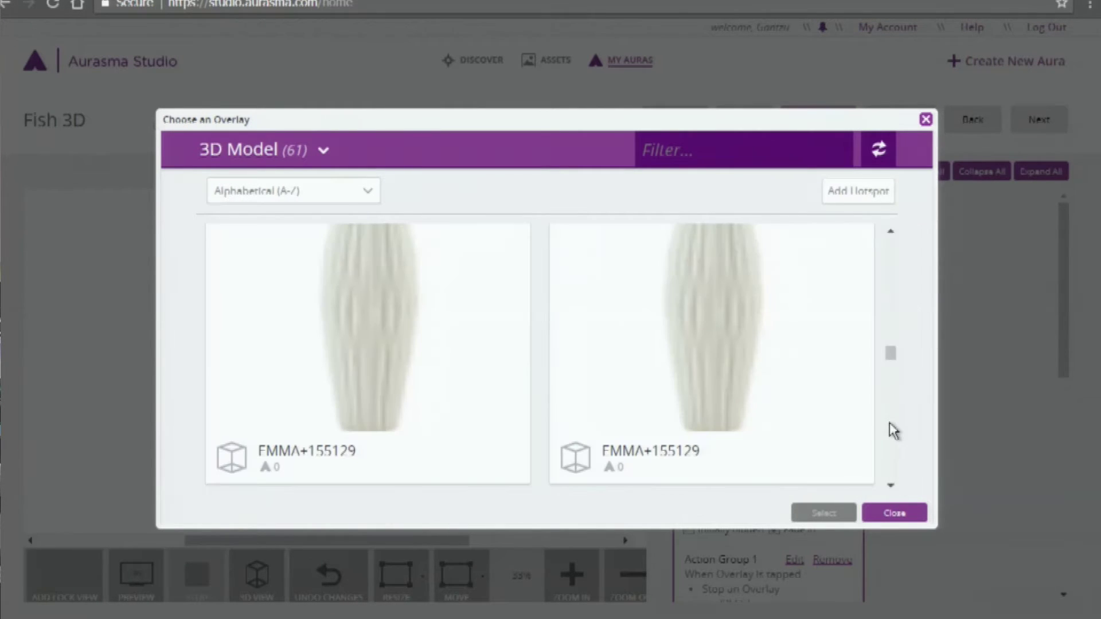
drag(894, 346, 905, 401)
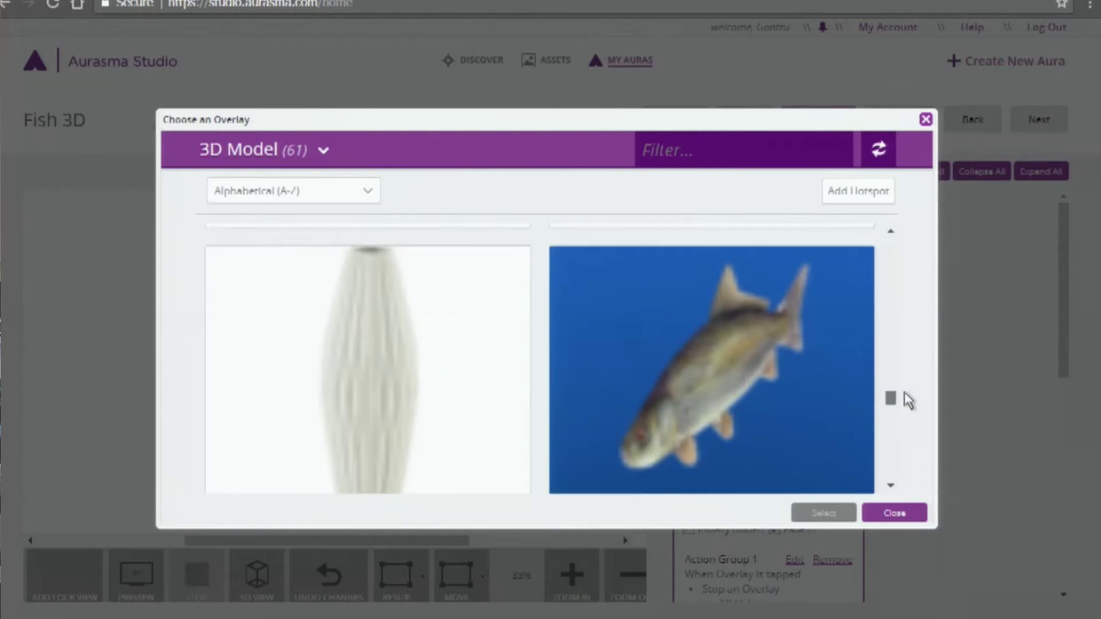
click(725, 359)
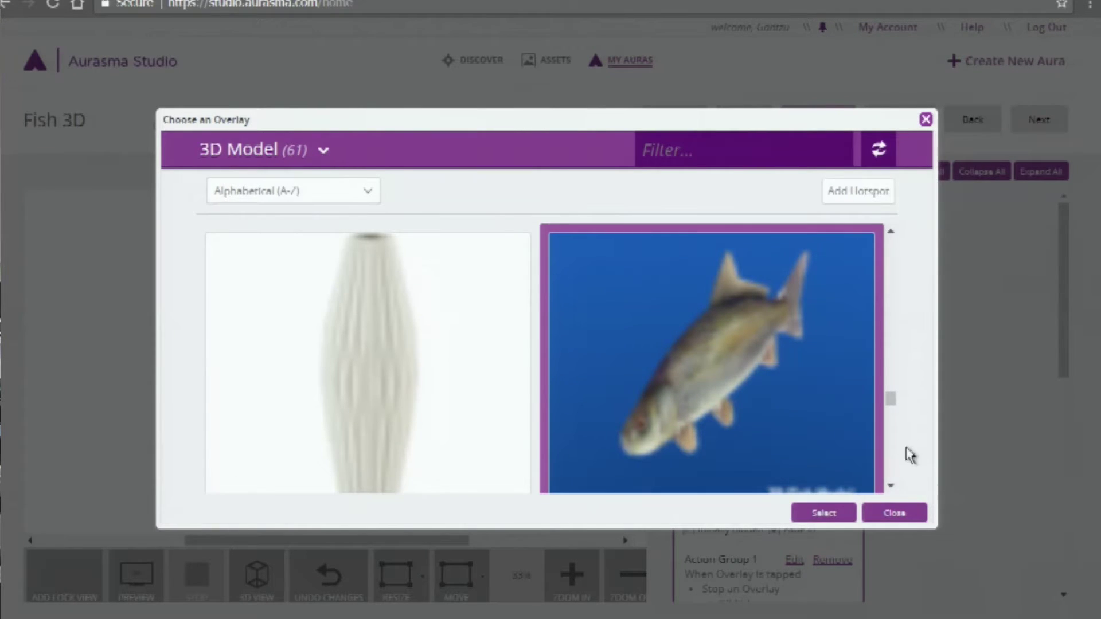
click(832, 513)
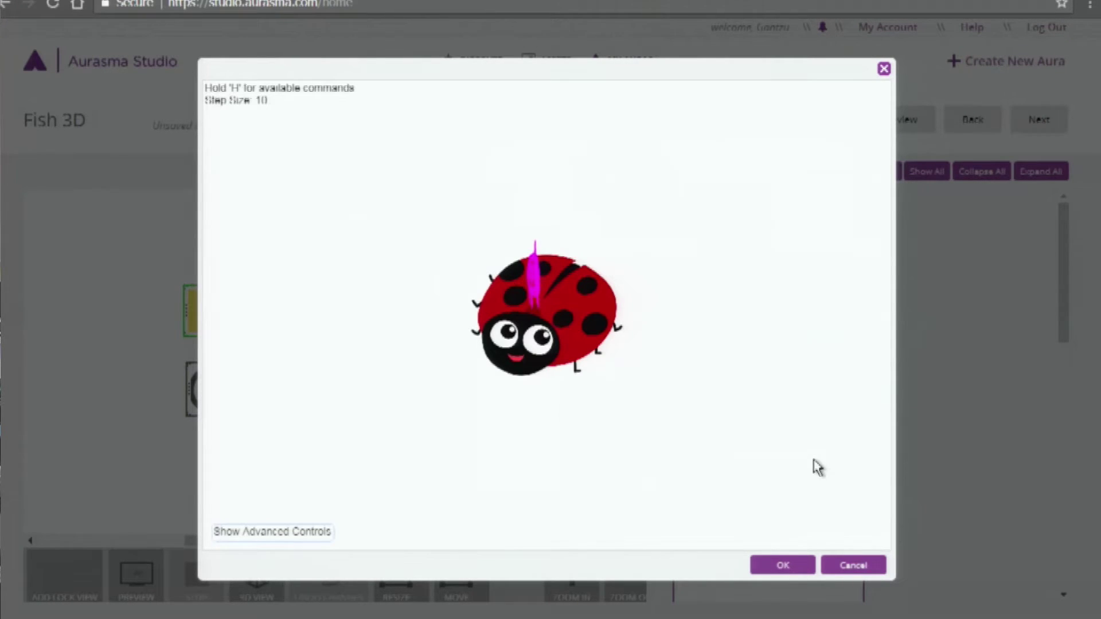
drag(532, 322, 599, 328)
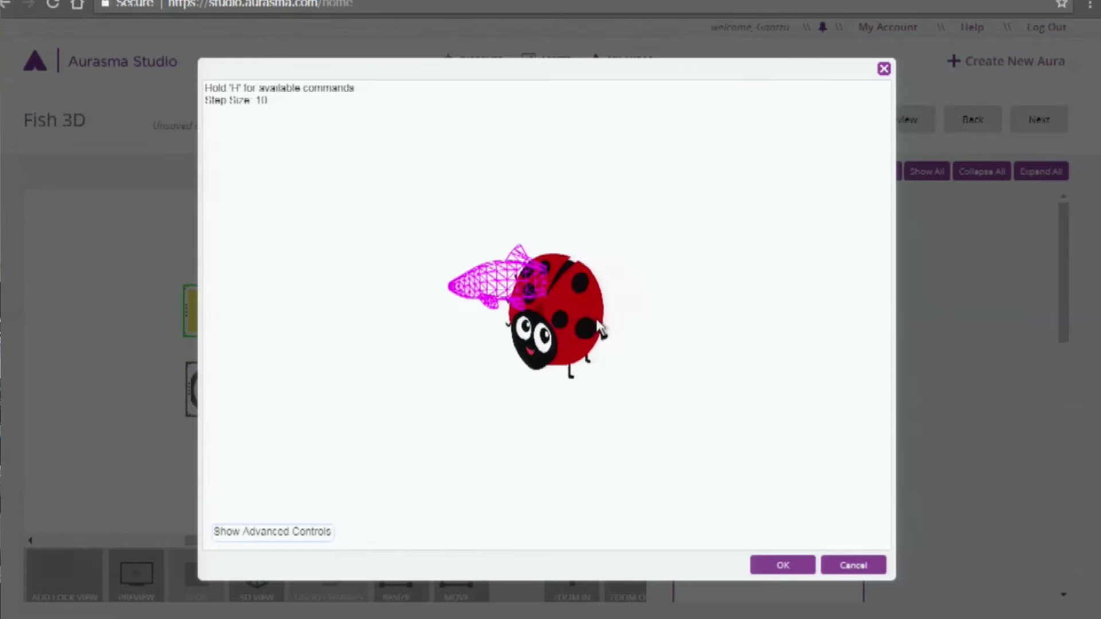
click(783, 566)
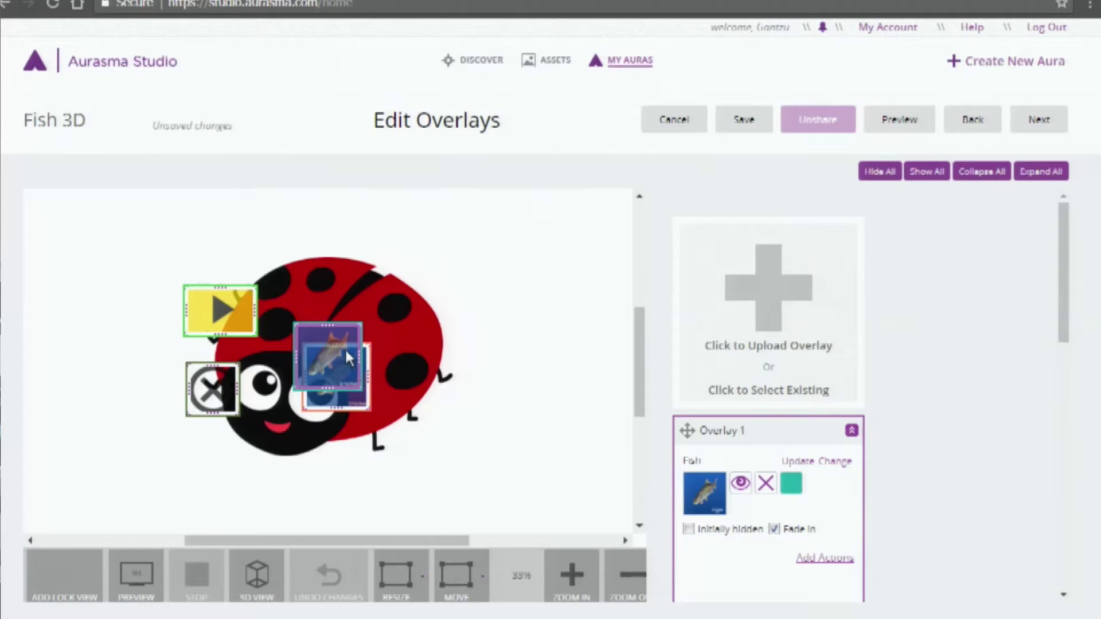
Step: Make the newly added Fish overlay (Overlay 1) initially hidden
scroll(953, 453, down, 3)
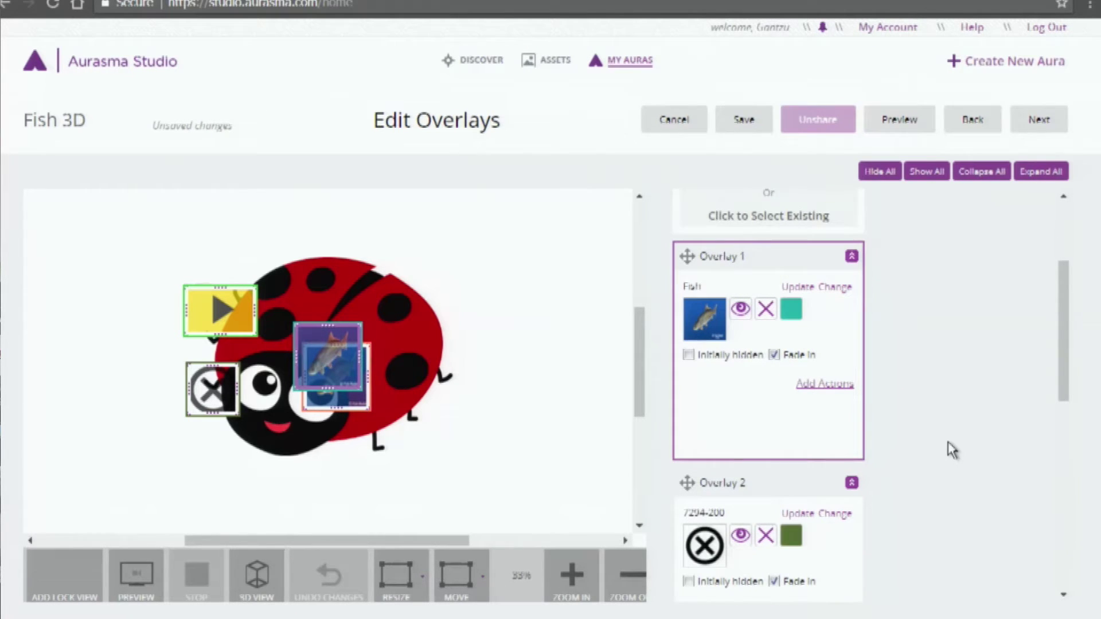
click(688, 355)
drag(1074, 315, 1069, 332)
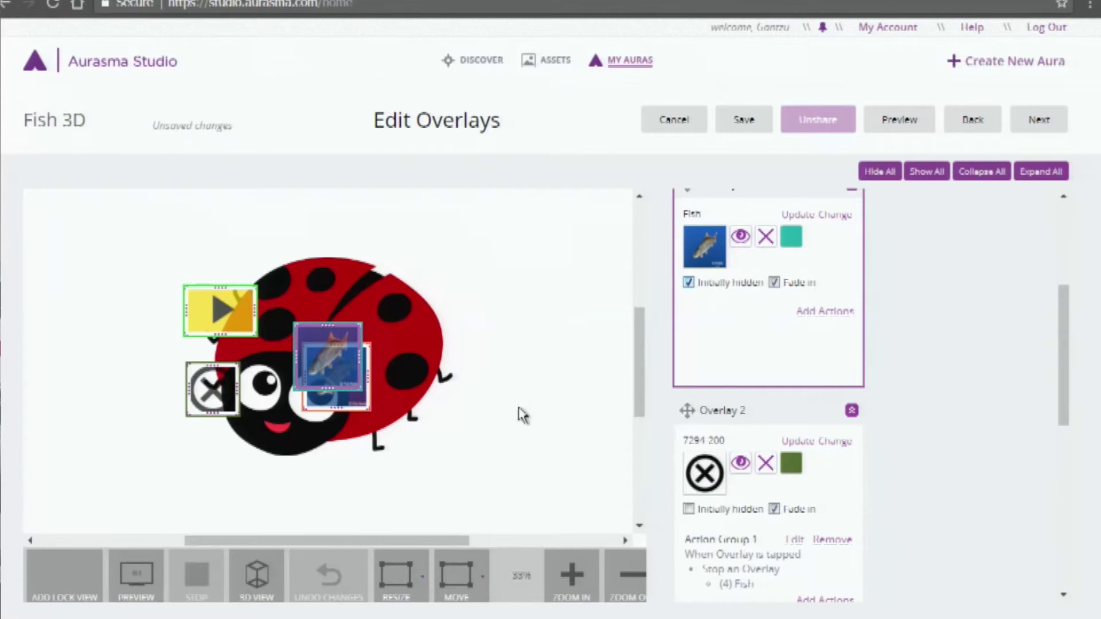
Step: Select the original Fish overlay (Overlay 4) and add an action to it that triggers when the overlay is tapped
click(367, 410)
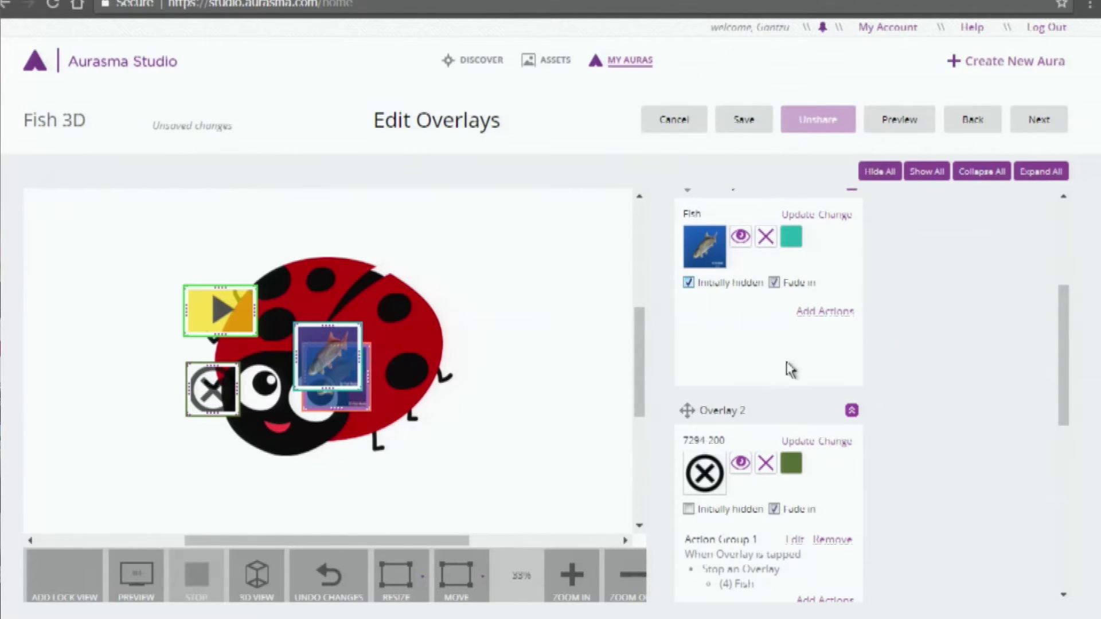
scroll(790, 370, up, 4)
scroll(839, 364, down, 3)
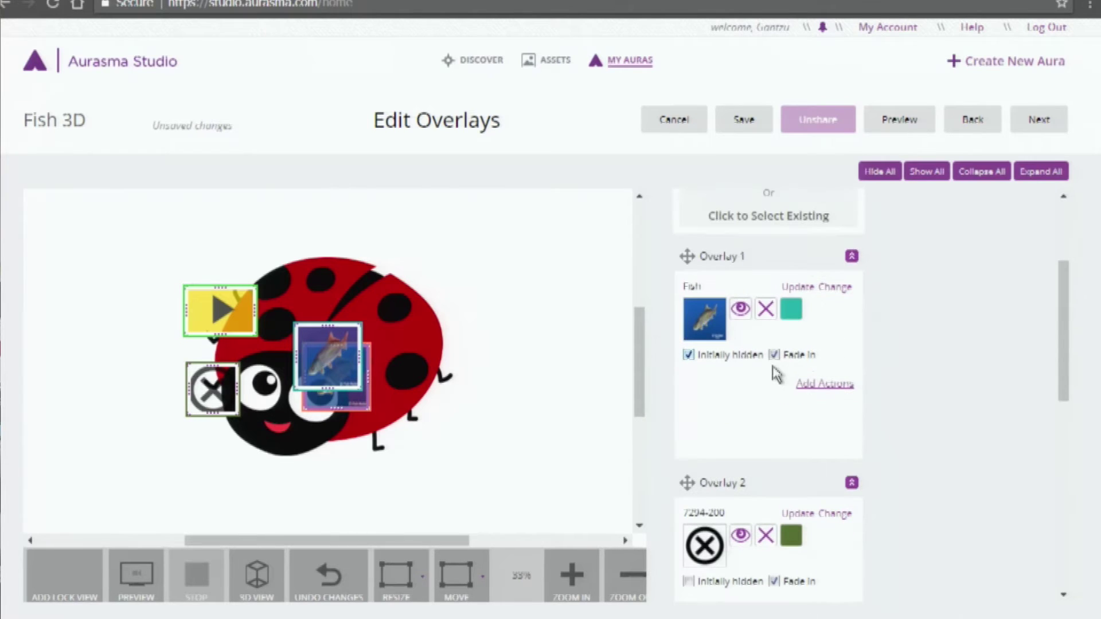
scroll(792, 464, down, 3)
scroll(860, 460, down, 5)
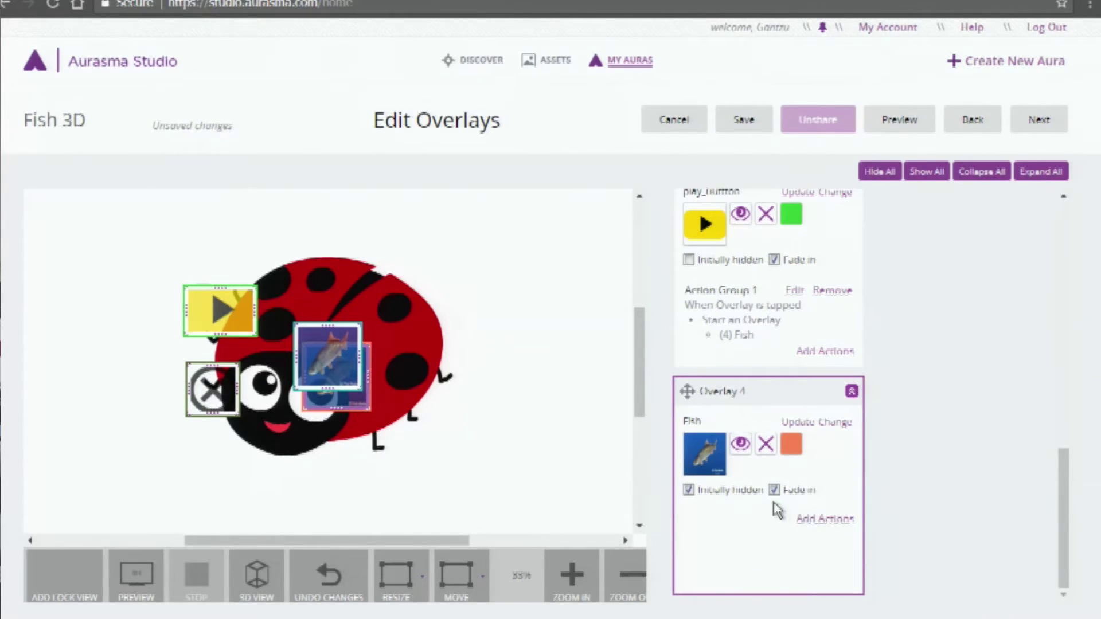
click(821, 525)
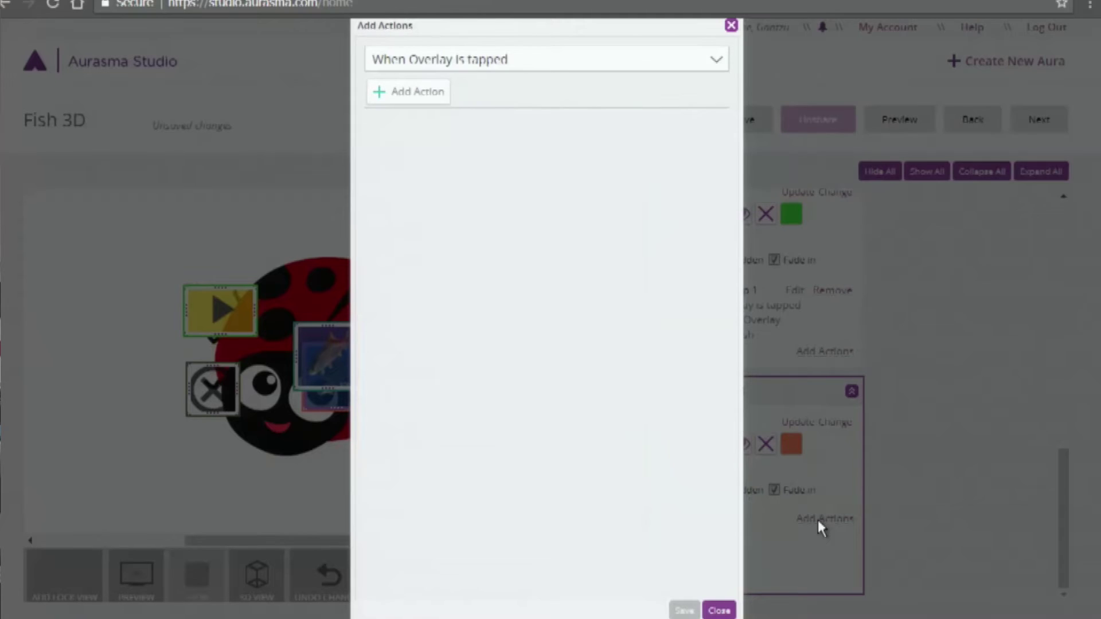
click(671, 68)
click(641, 81)
click(420, 105)
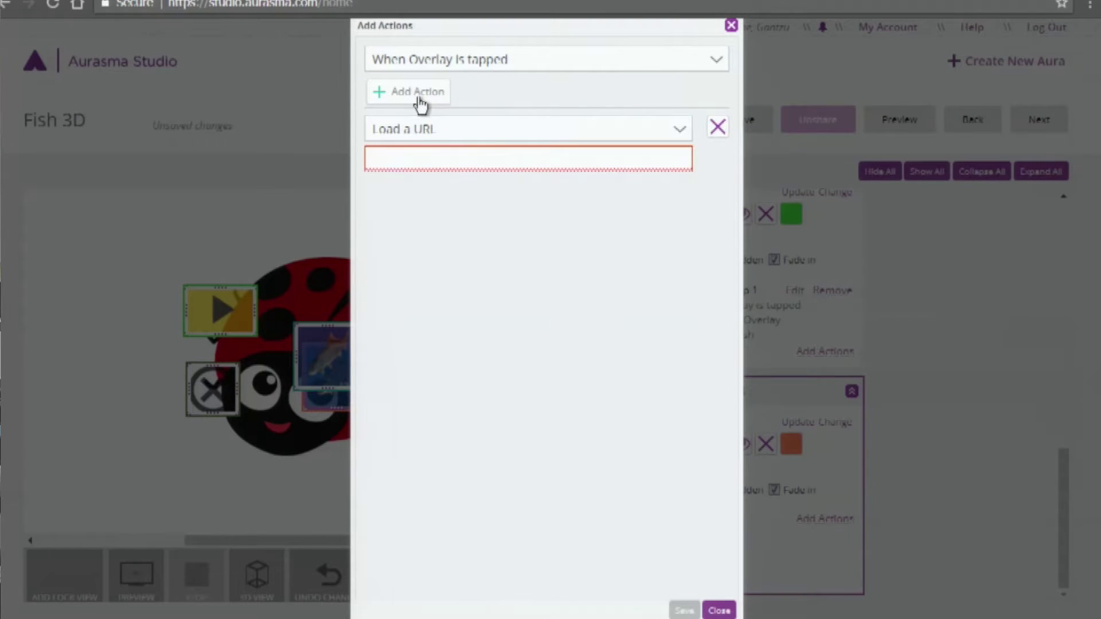
Step: Set the tap action to Start an Overlay with (4) Fish as its target and save the action
click(572, 132)
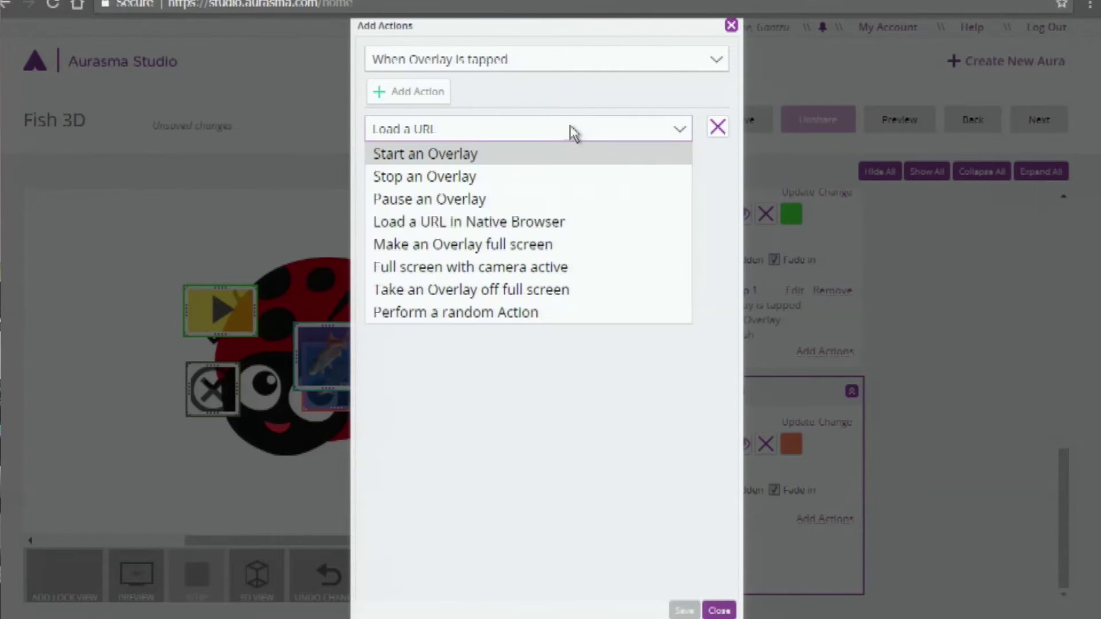
click(482, 154)
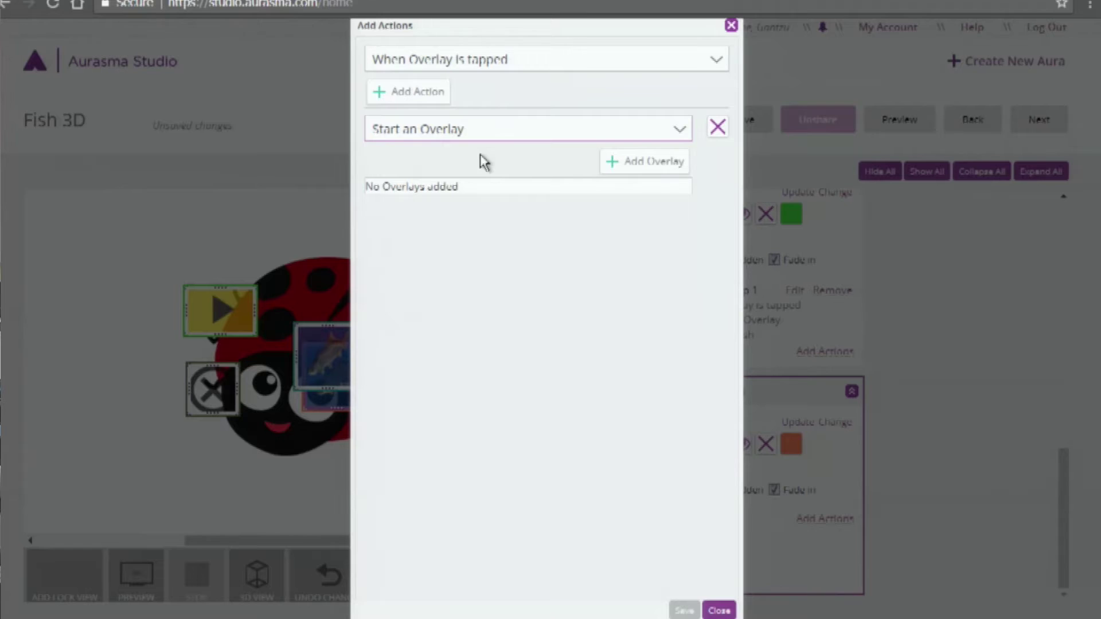
click(652, 167)
click(671, 200)
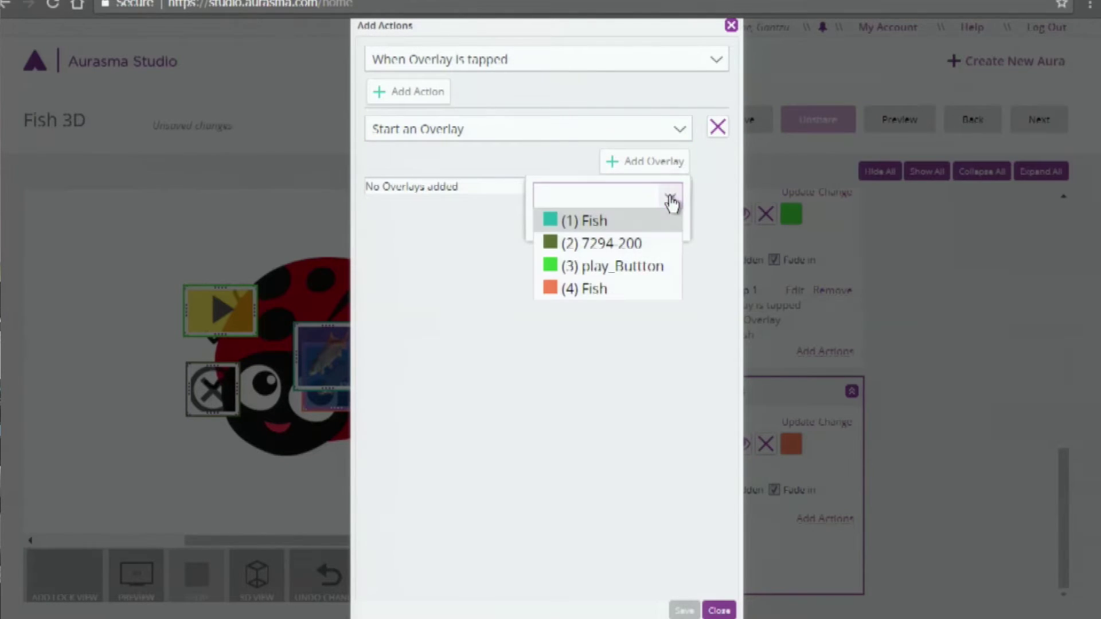
click(611, 298)
click(645, 224)
click(684, 611)
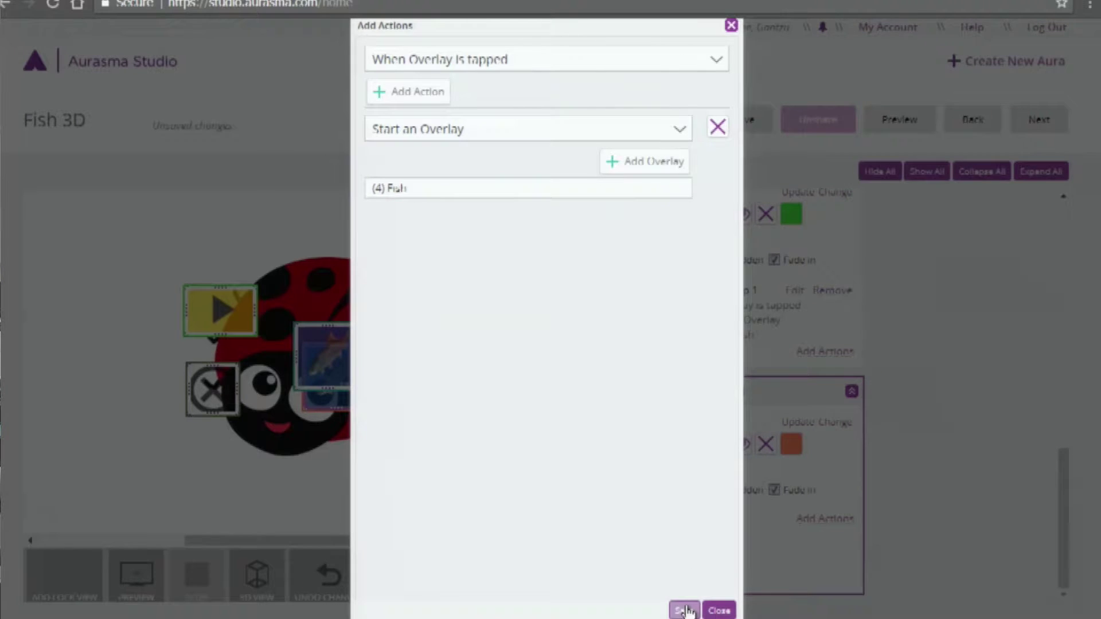
Step: Move the second Fish overlay up and to the right of the original Fish, over the ladybug's back
drag(290, 344, 375, 328)
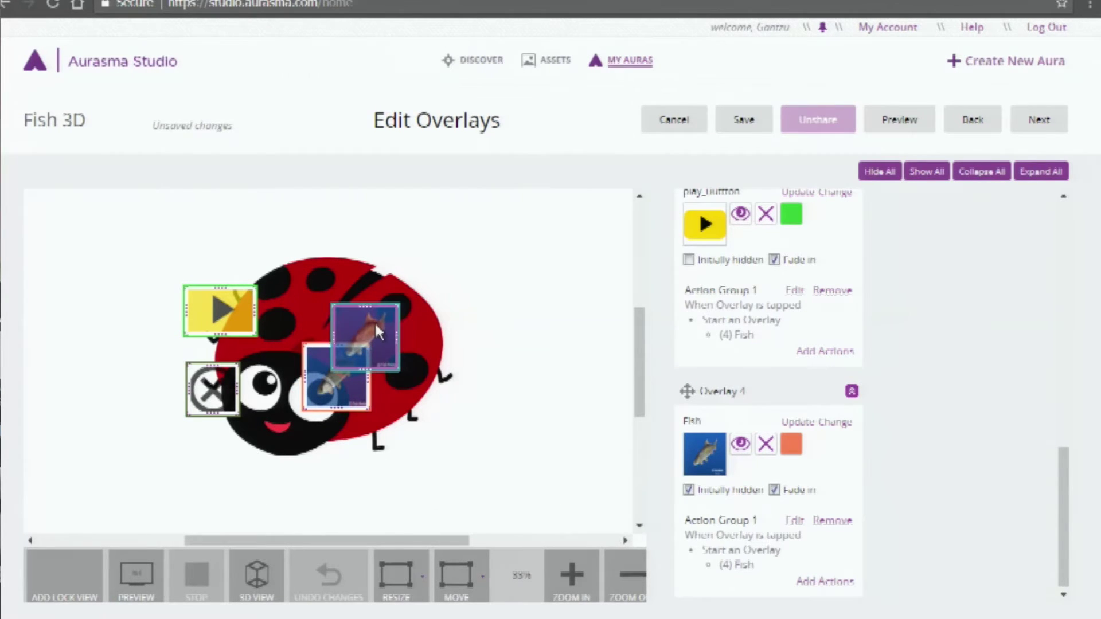
click(335, 390)
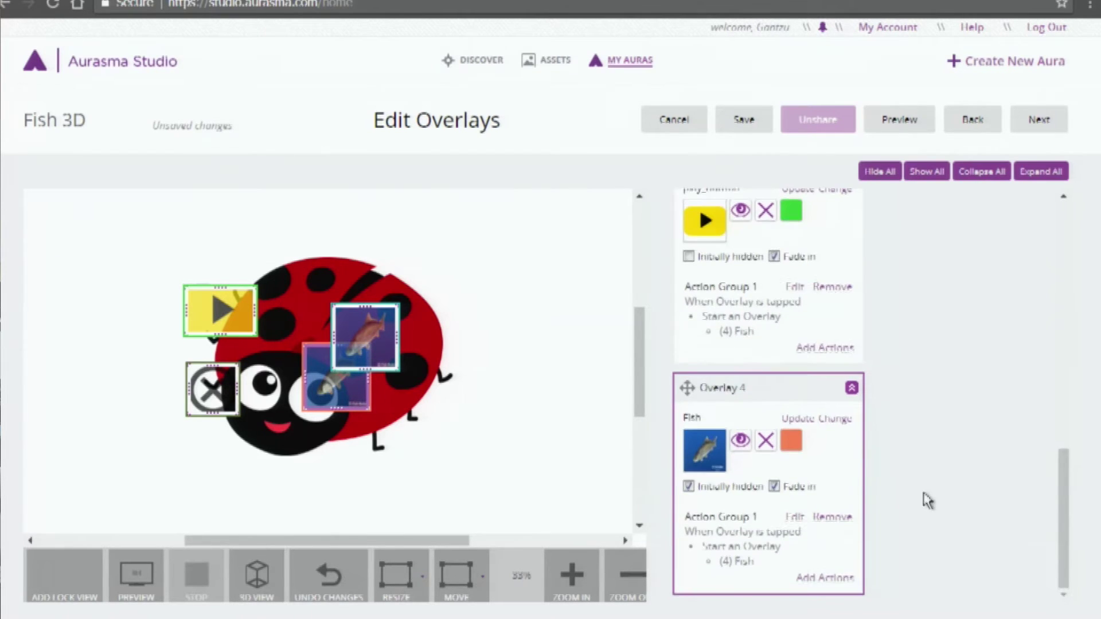
scroll(924, 493, up, 10)
scroll(929, 493, down, 3)
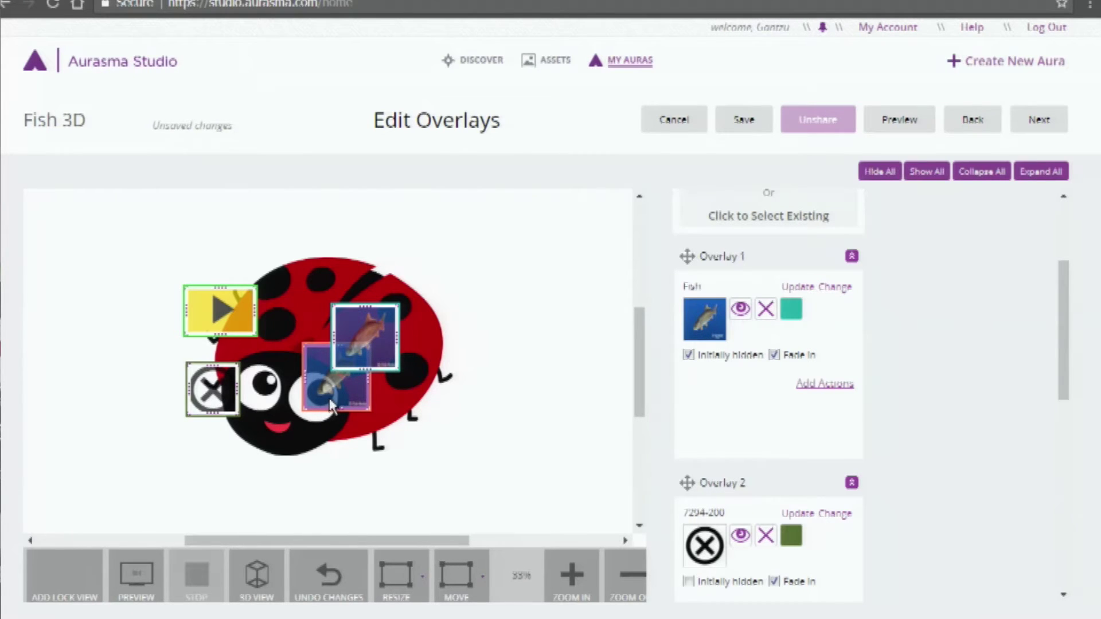
drag(376, 317, 376, 317)
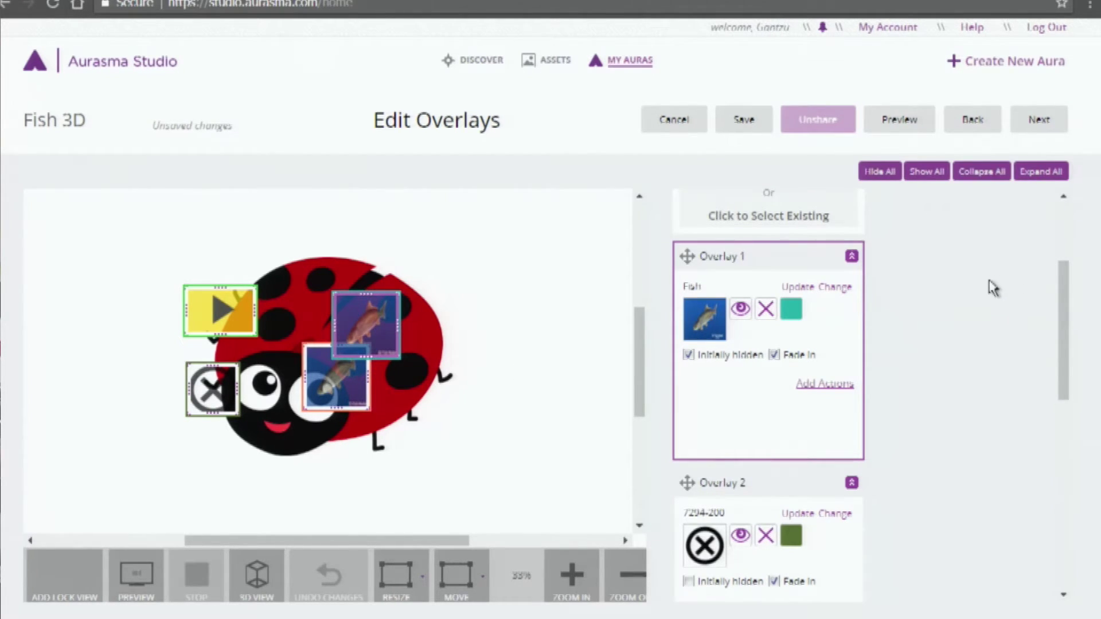
Step: Remove the second Fish overlay (Overlay 1) from the aura
scroll(952, 307, down, 2)
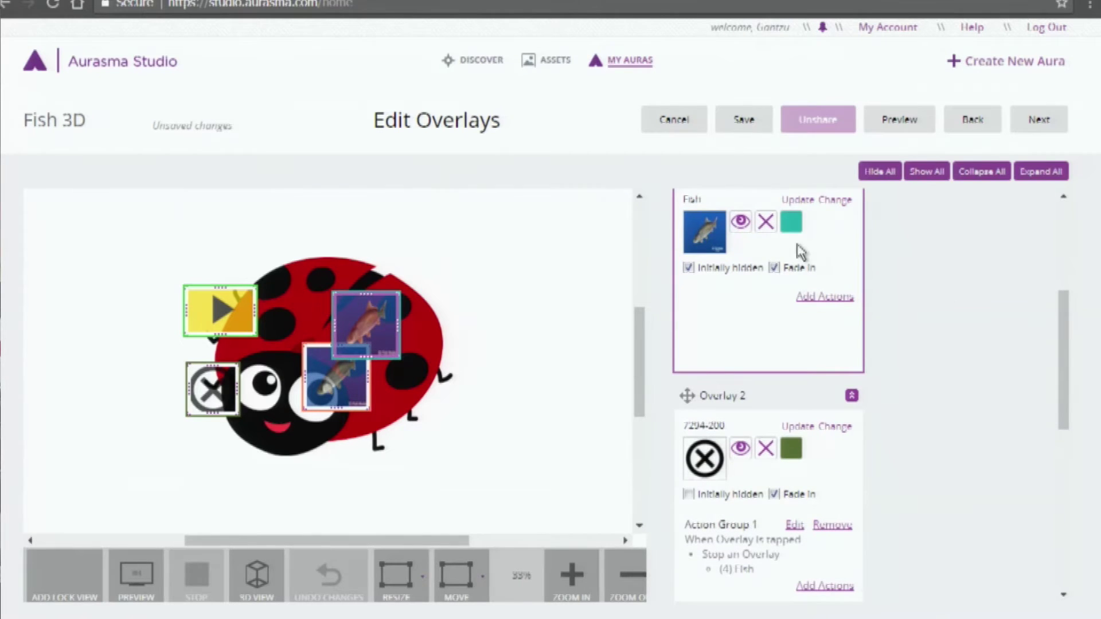
scroll(905, 309, up, 2)
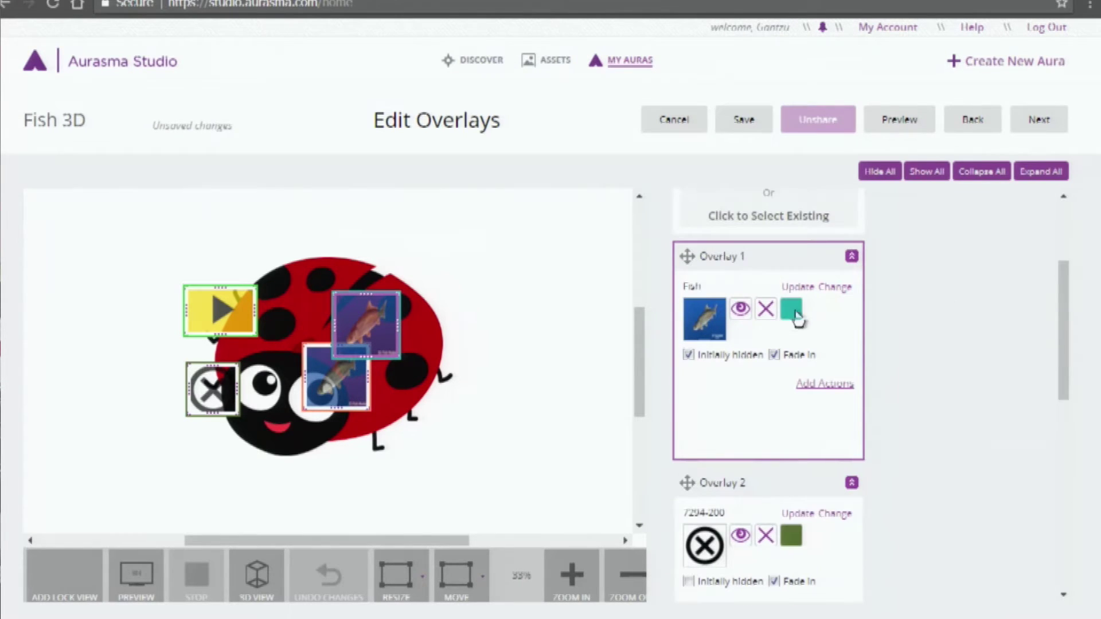
click(767, 311)
scroll(889, 332, up, 2)
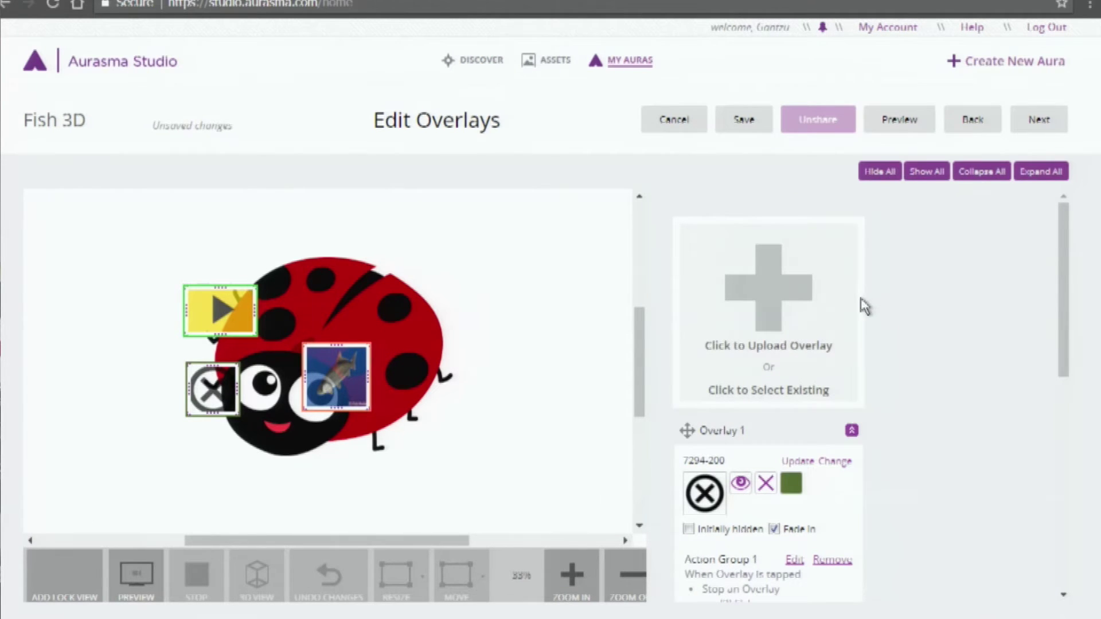
click(807, 393)
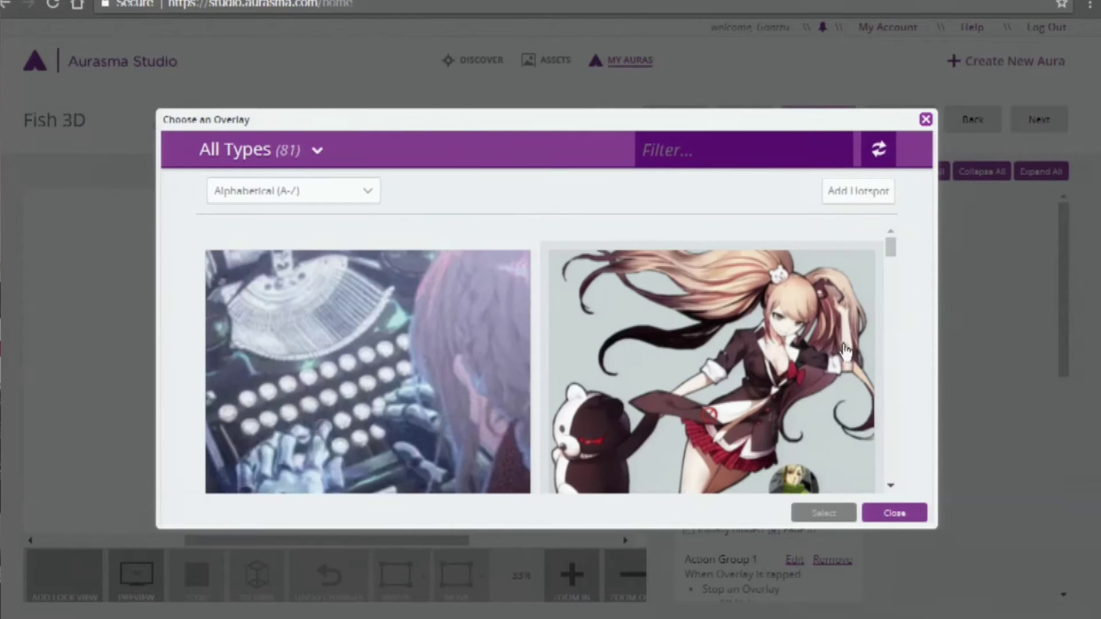
click(317, 150)
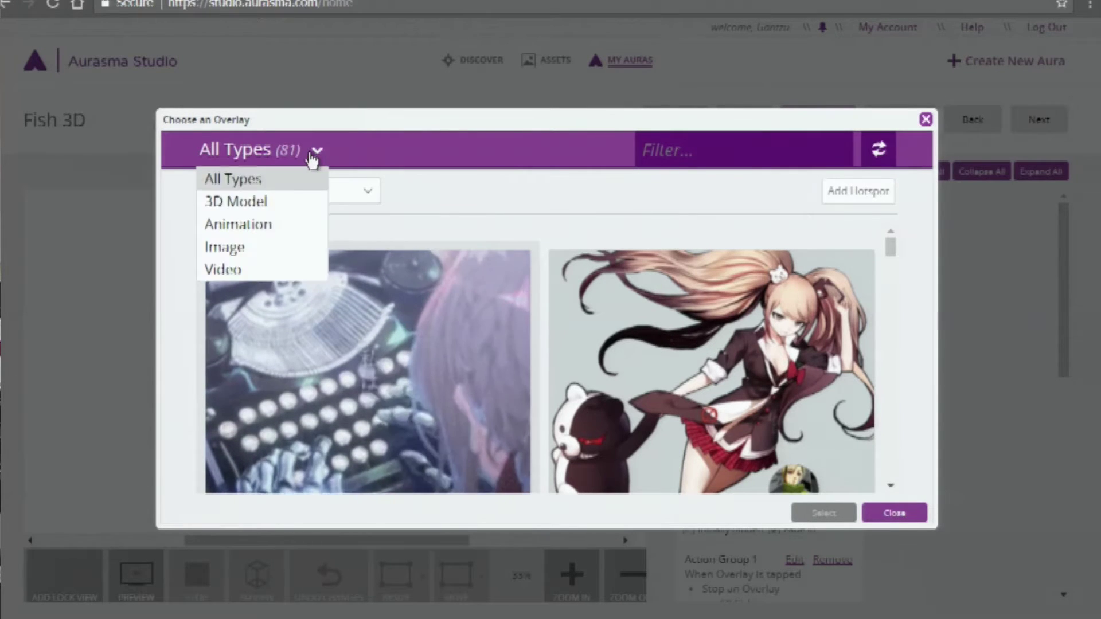
click(280, 207)
drag(894, 256, 920, 459)
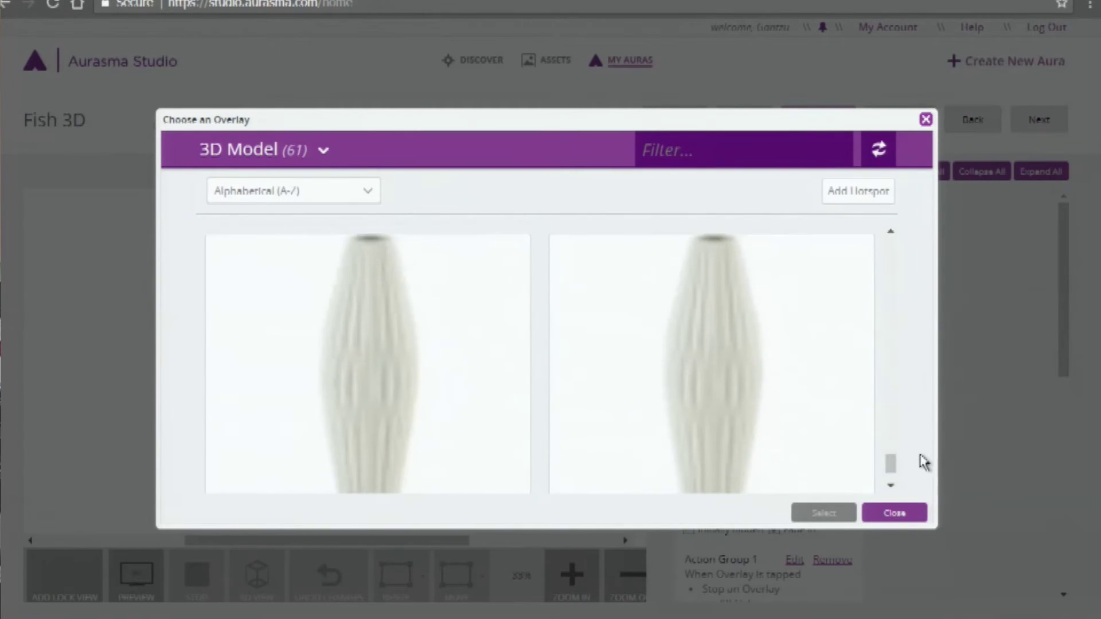
click(890, 486)
key(Escape)
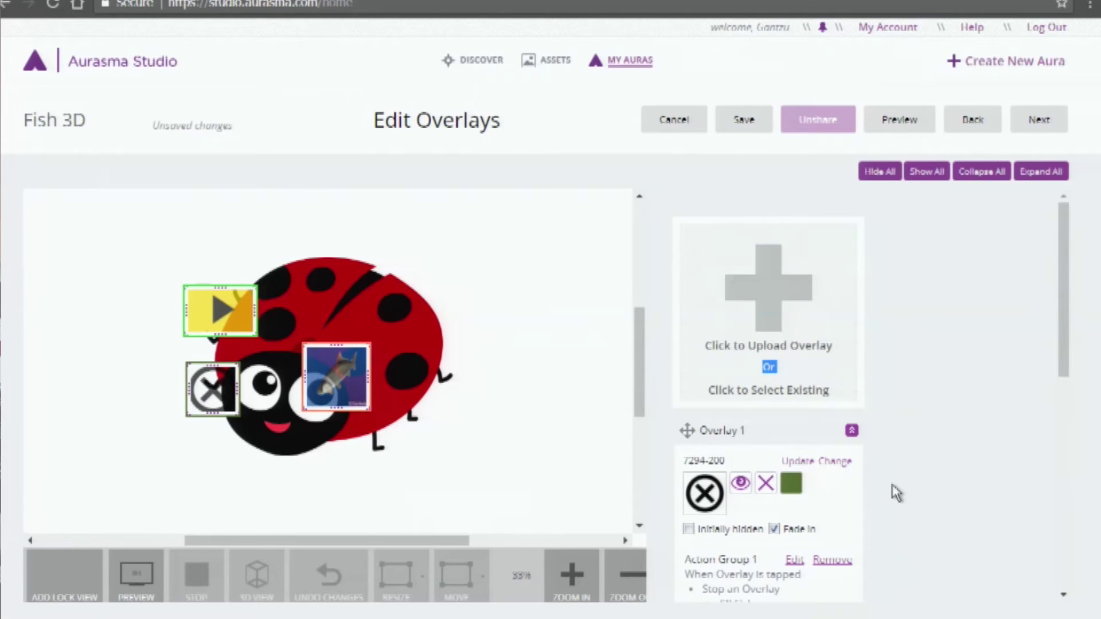
Step: Add the existing Fish 3D model to the aura as a new overlay and accept its placement in the 3D view
click(810, 393)
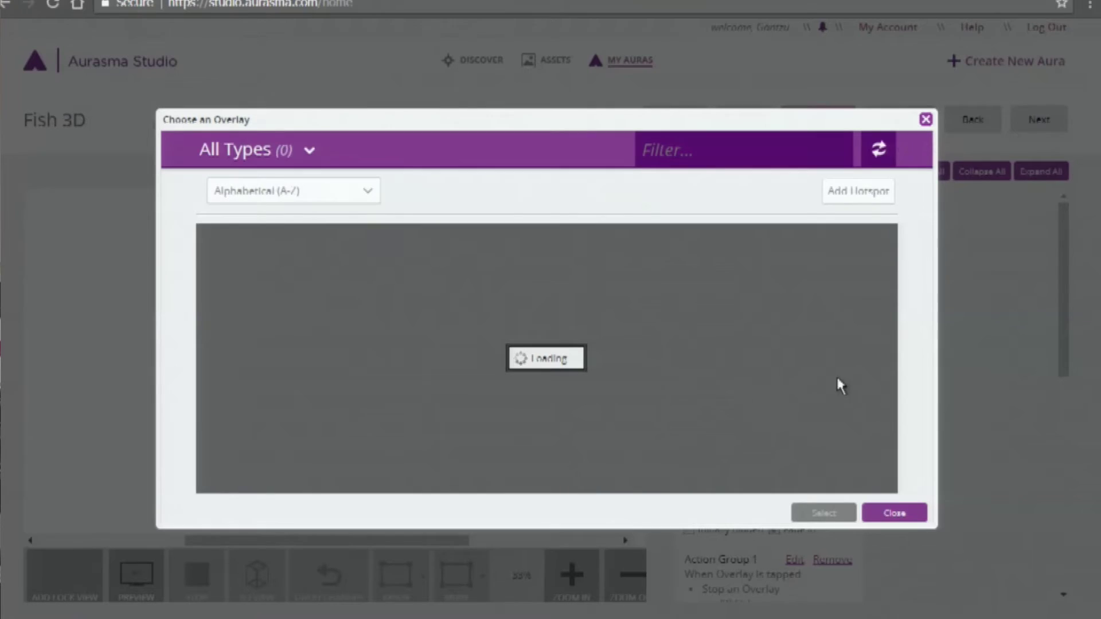
click(314, 156)
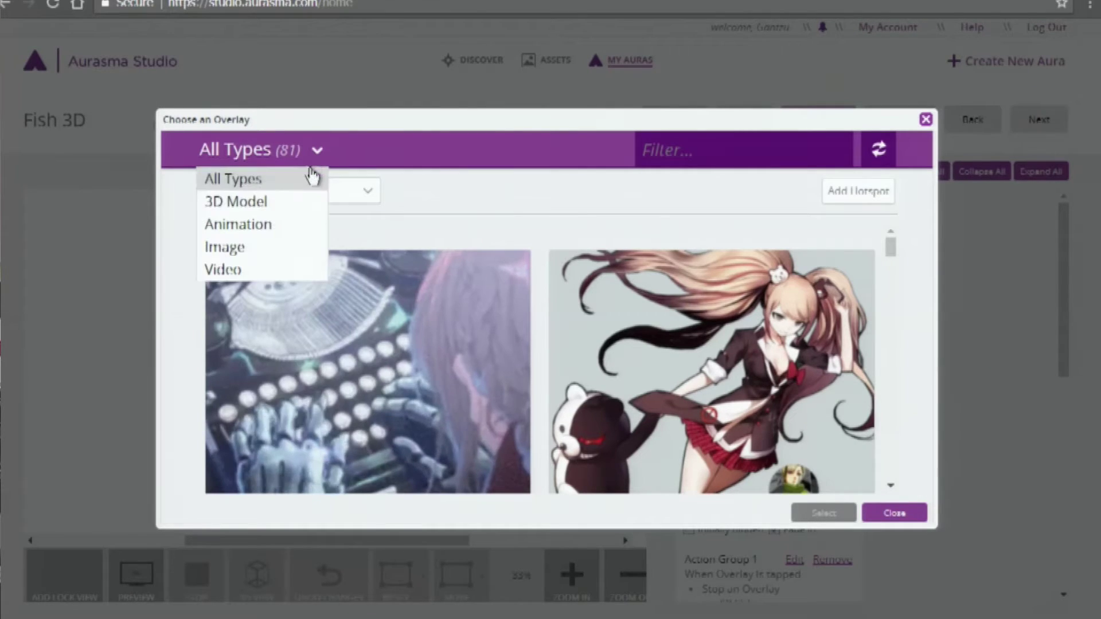
click(259, 204)
scroll(831, 347, down, 15)
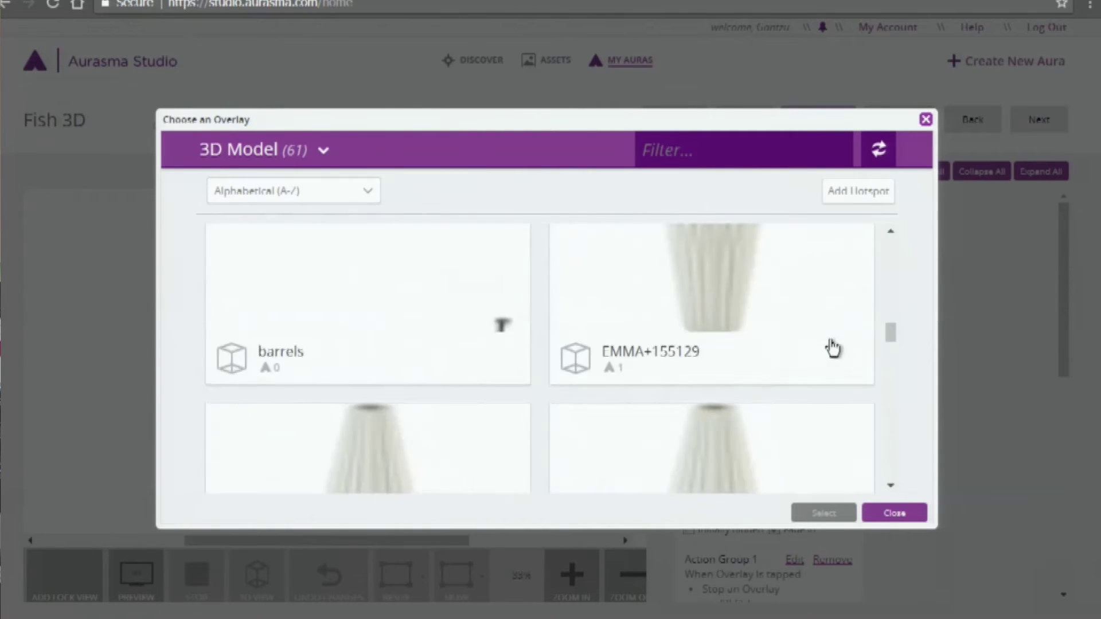
scroll(834, 350, down, 2)
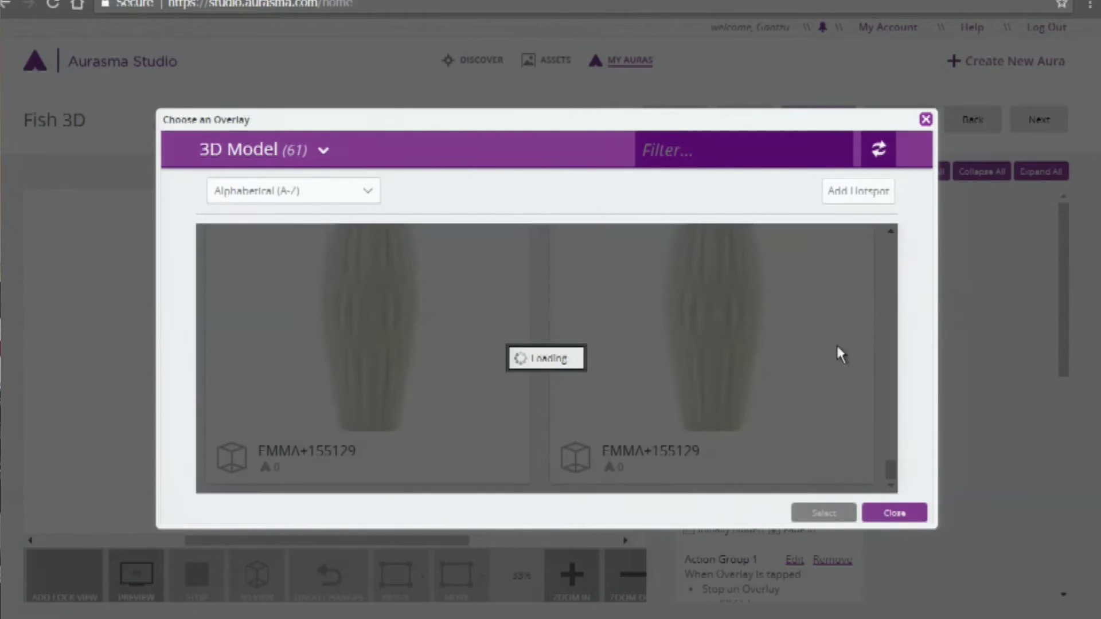
scroll(838, 354, down, 2)
click(840, 356)
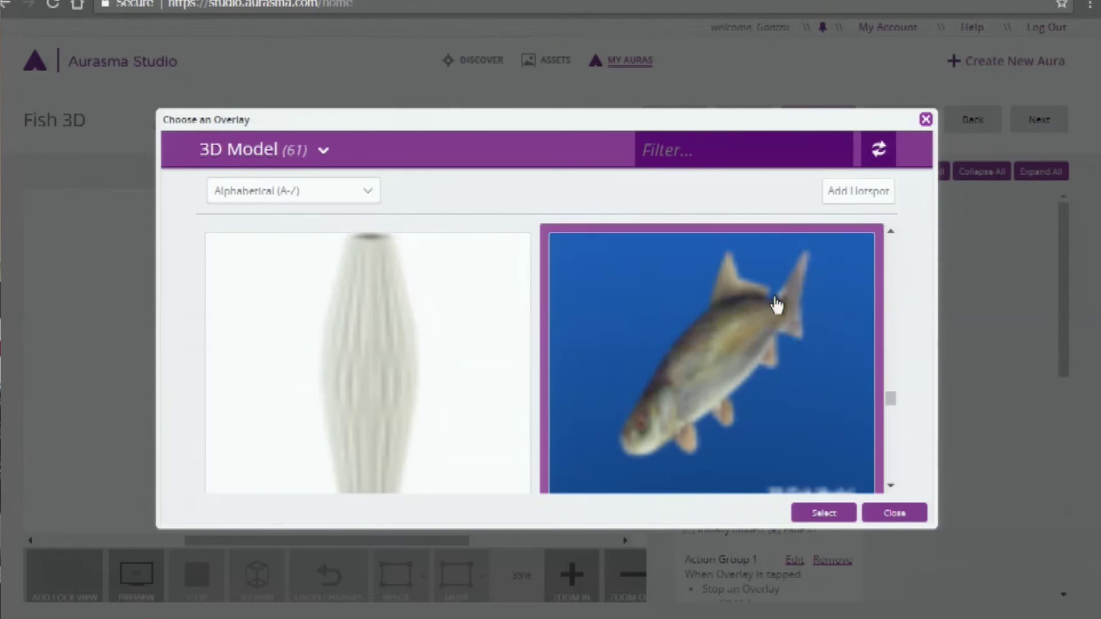
click(821, 514)
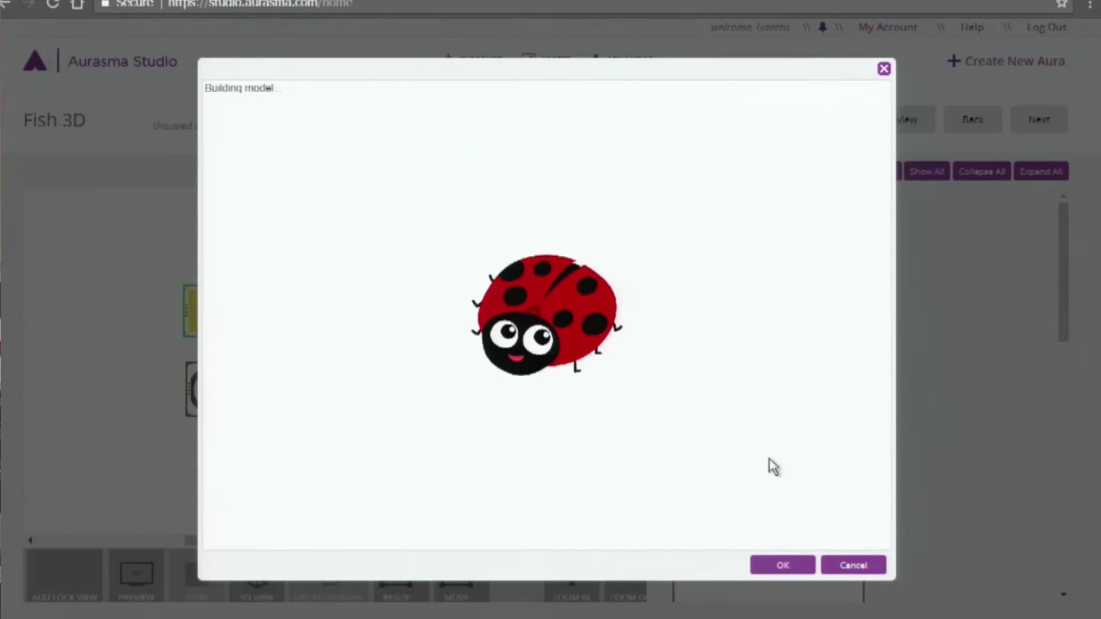
drag(528, 332, 548, 324)
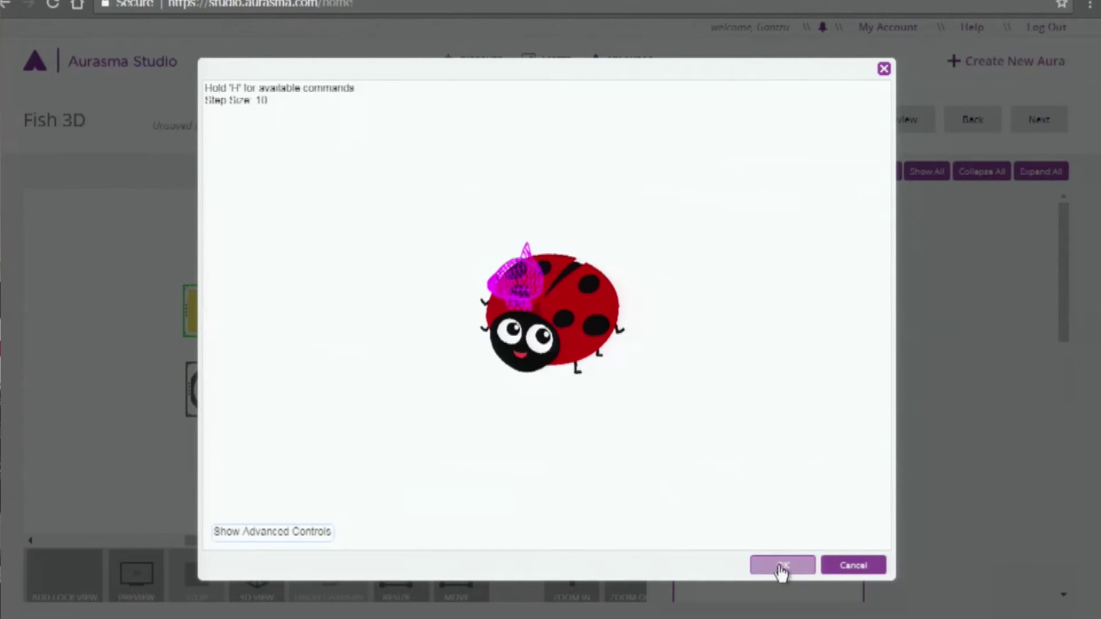
click(781, 568)
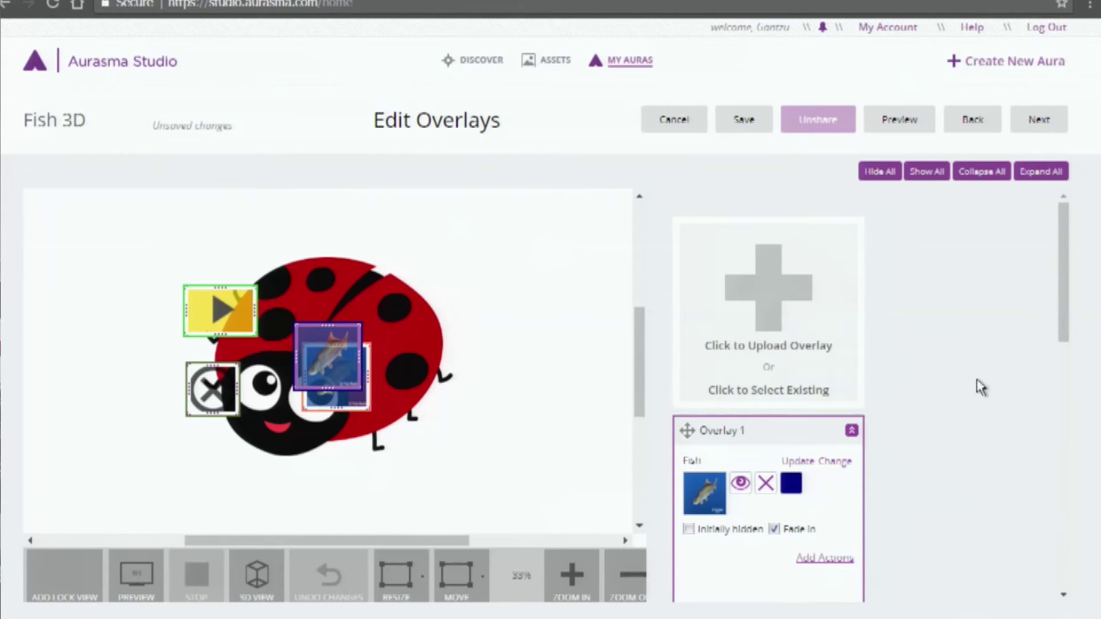
Step: Set the new Fish overlay (Overlay 1) to be initially hidden and hide it on the canvas
scroll(928, 407, down, 2)
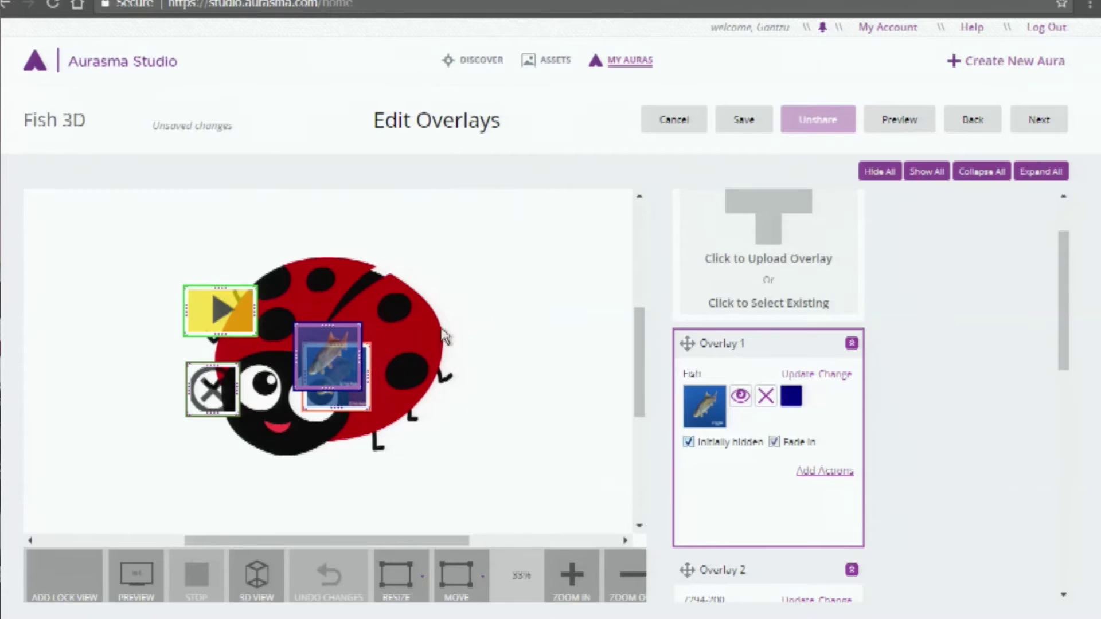
click(741, 399)
click(741, 400)
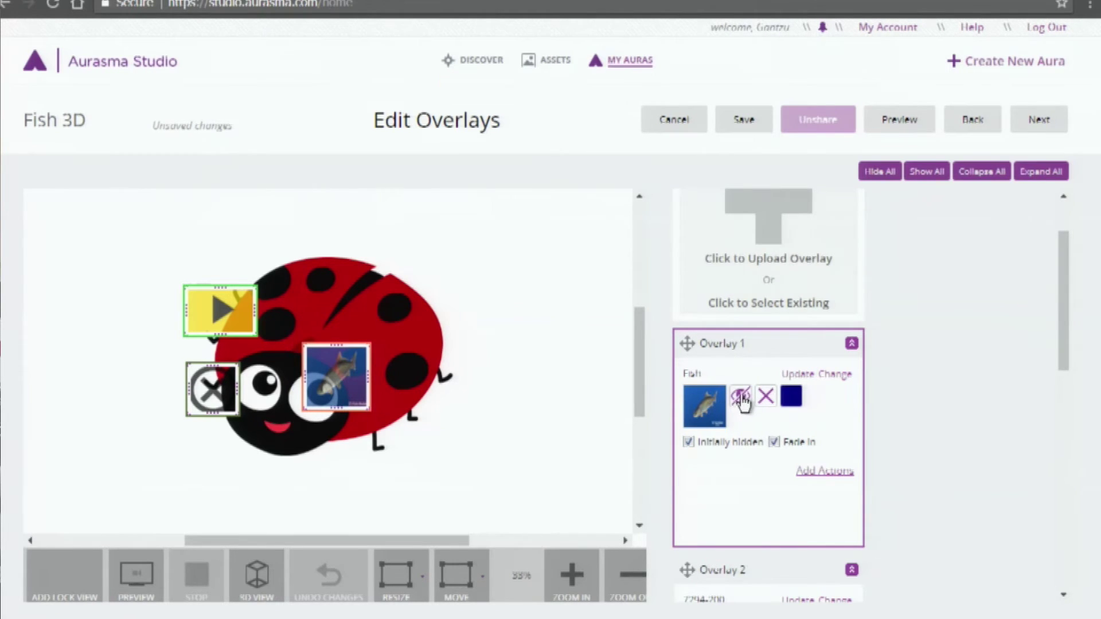
Step: Select the original Fish overlay (Overlay 4) and remove all of its actions for when the overlay is tapped
click(341, 376)
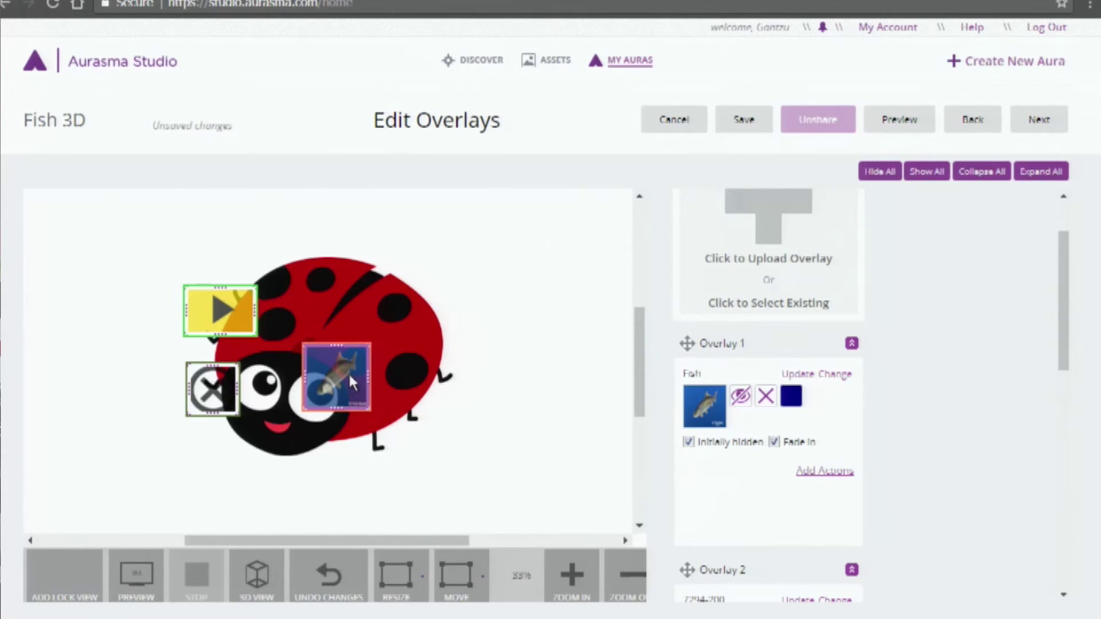
scroll(1002, 395, down, 10)
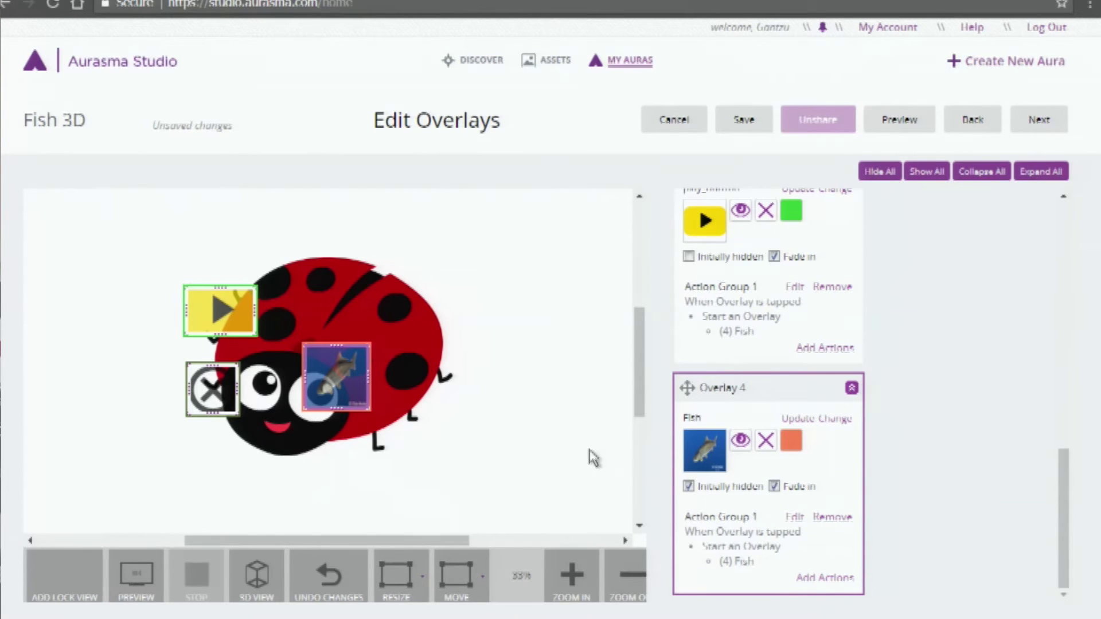
click(832, 518)
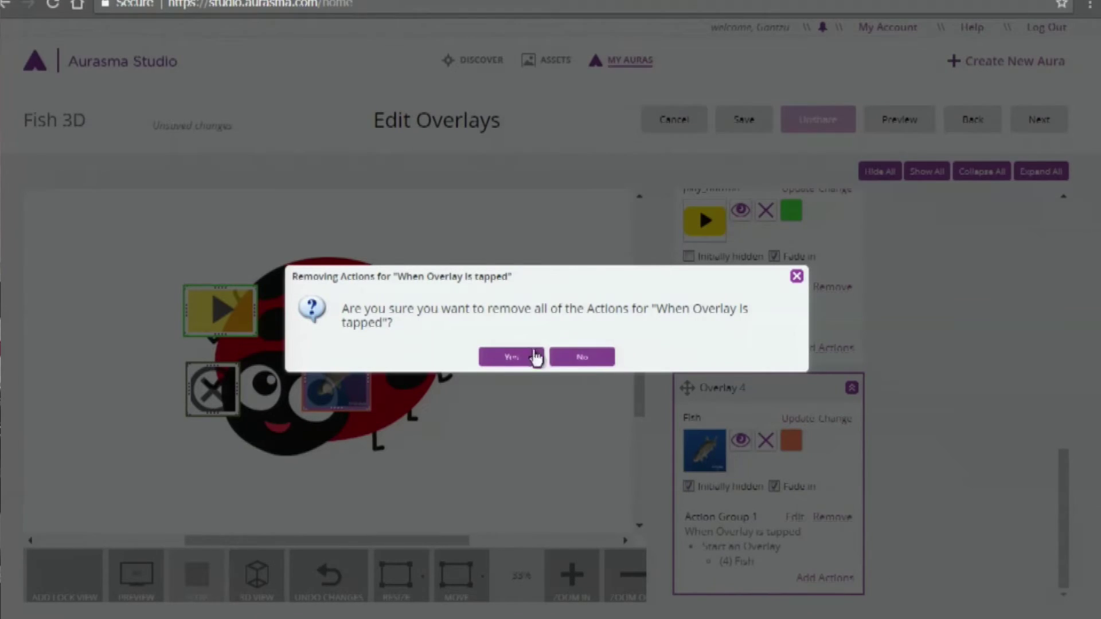
click(535, 356)
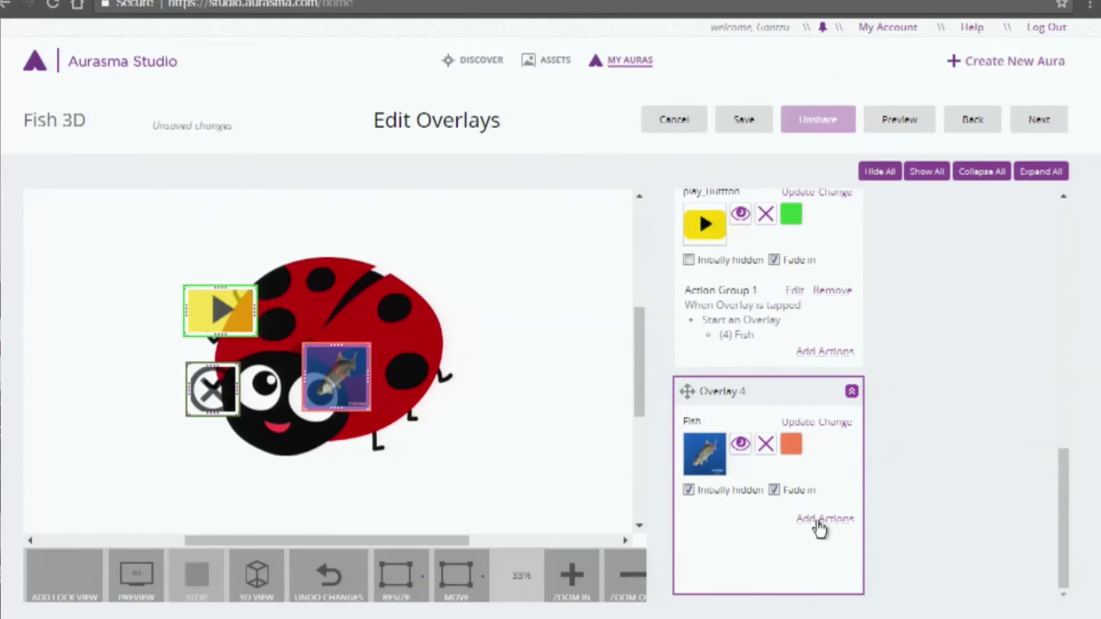
Step: Add an action to Overlay 4 that starts the overlay (4) Fish when it is tapped, and save the action
click(819, 520)
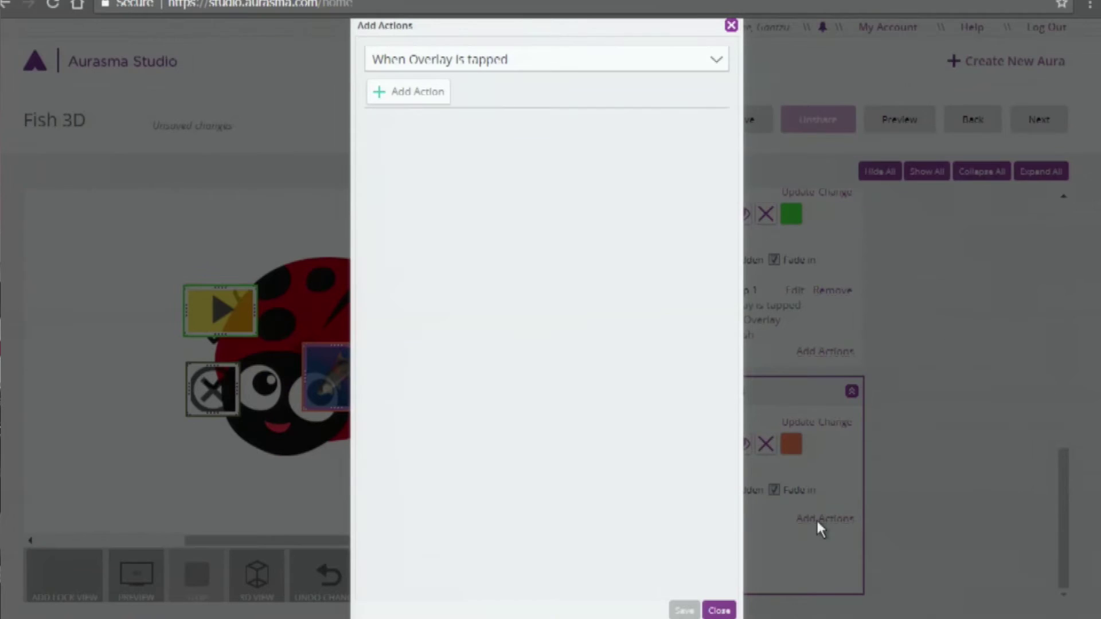
click(435, 102)
click(666, 136)
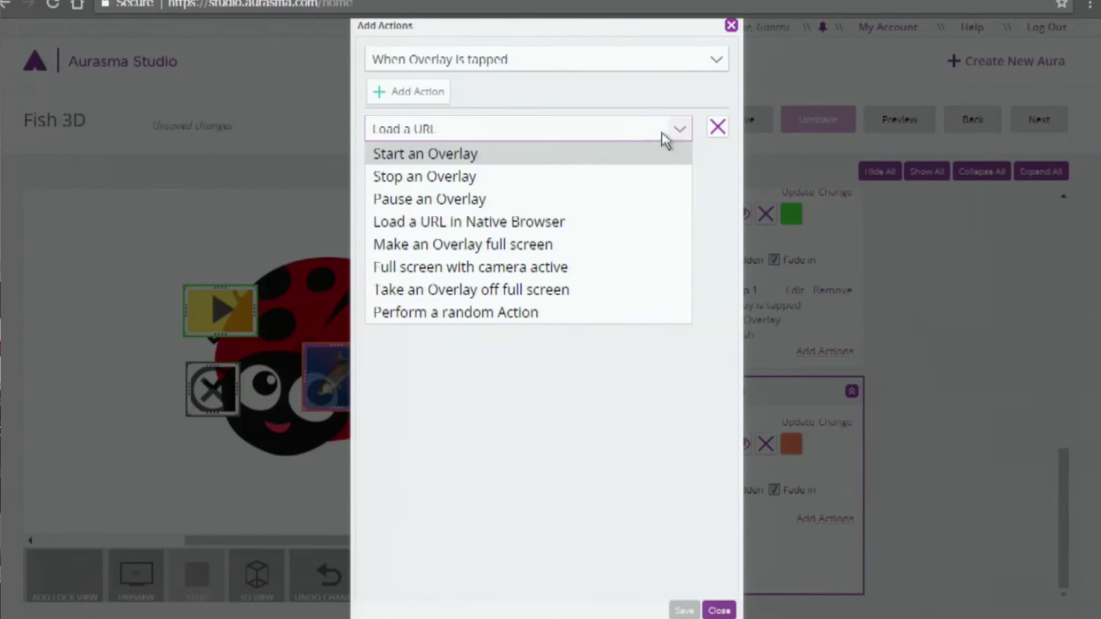
click(462, 163)
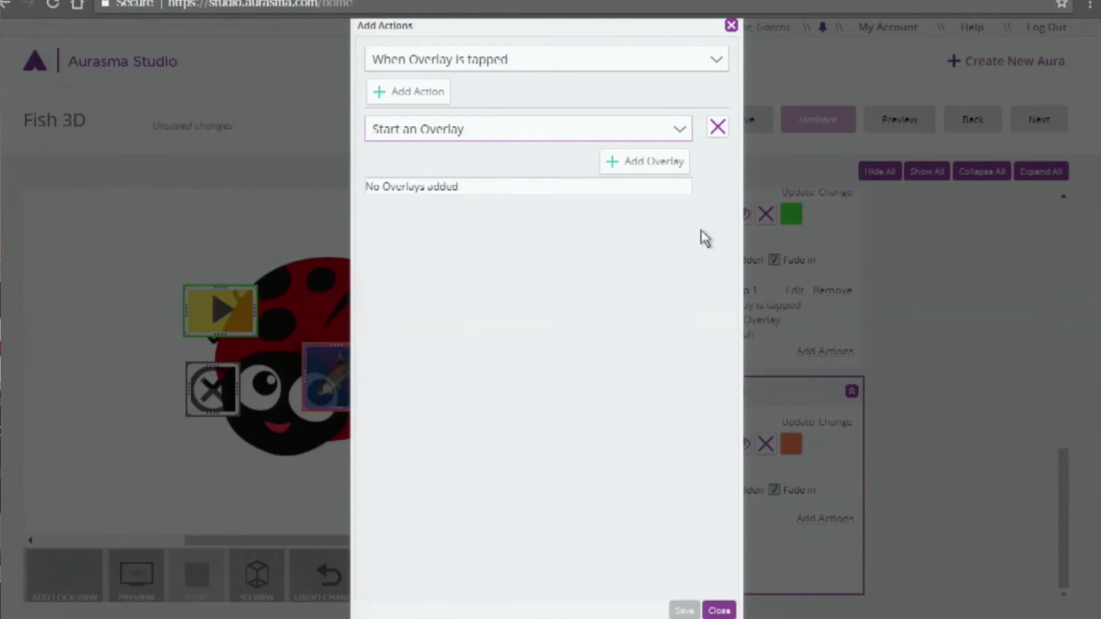
click(653, 167)
click(668, 198)
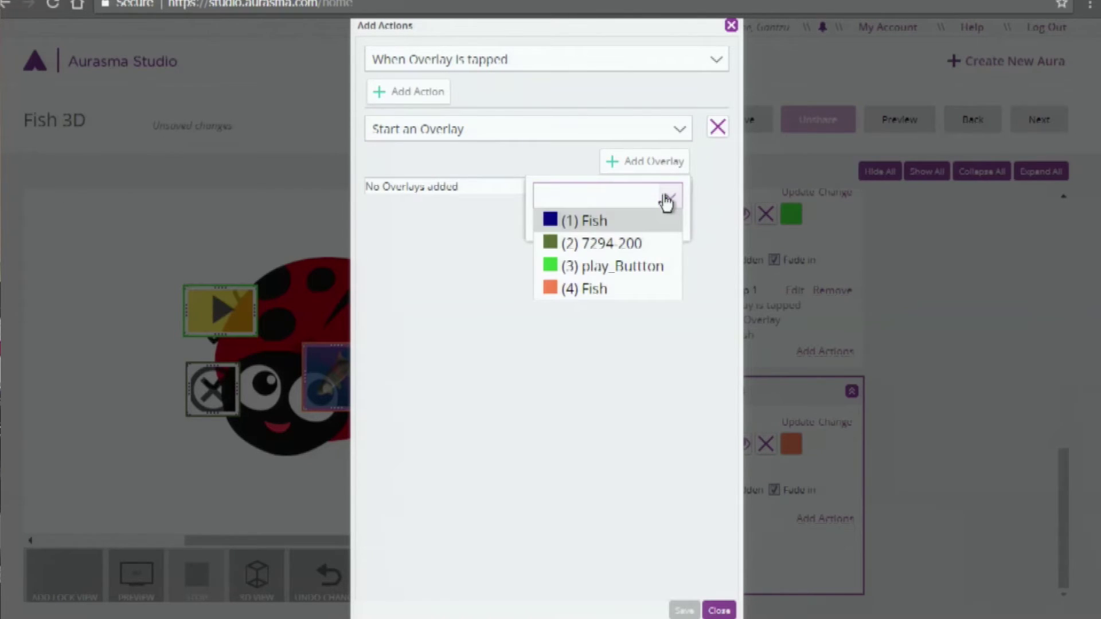
click(597, 290)
click(650, 227)
click(684, 612)
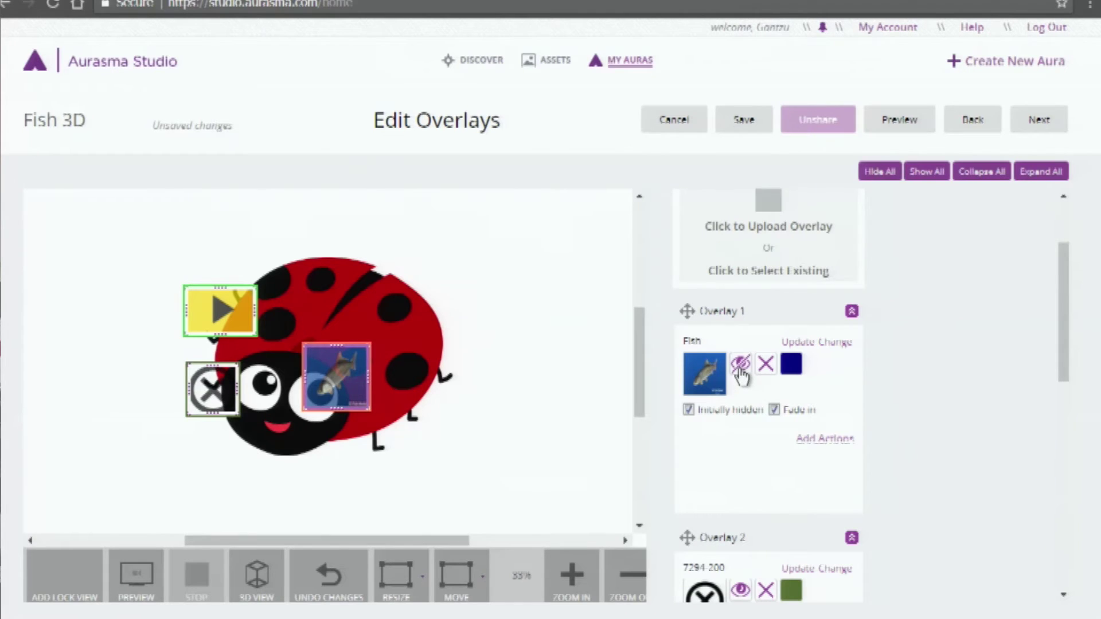
Step: Show the second Fish overlay (Overlay 1) on the canvas again and review the actions of the listed overlays
click(740, 370)
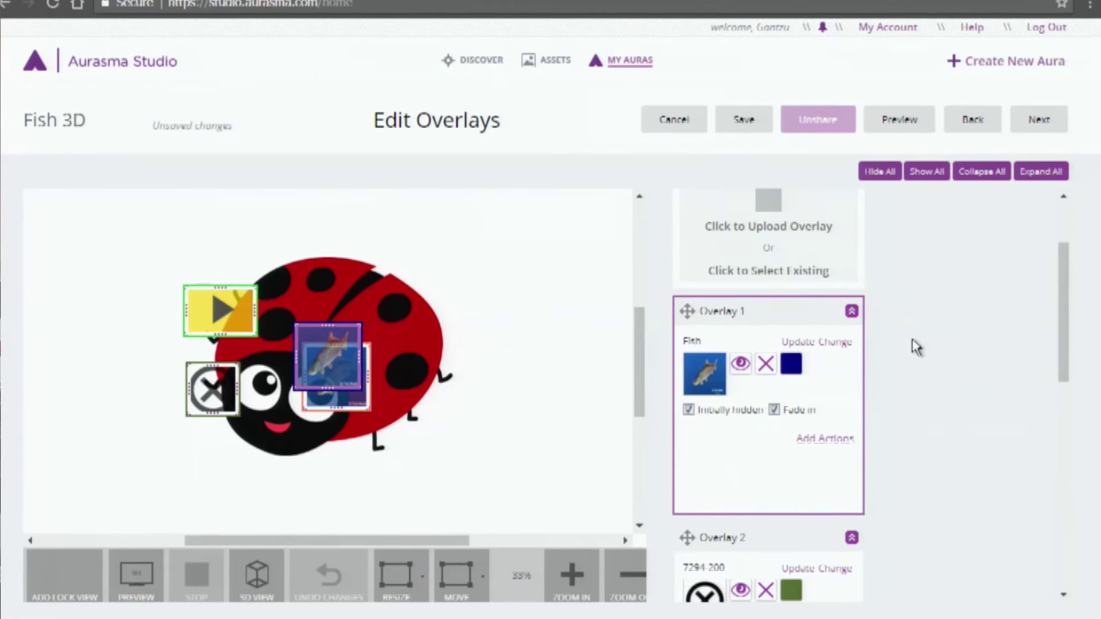
scroll(915, 346, down, 10)
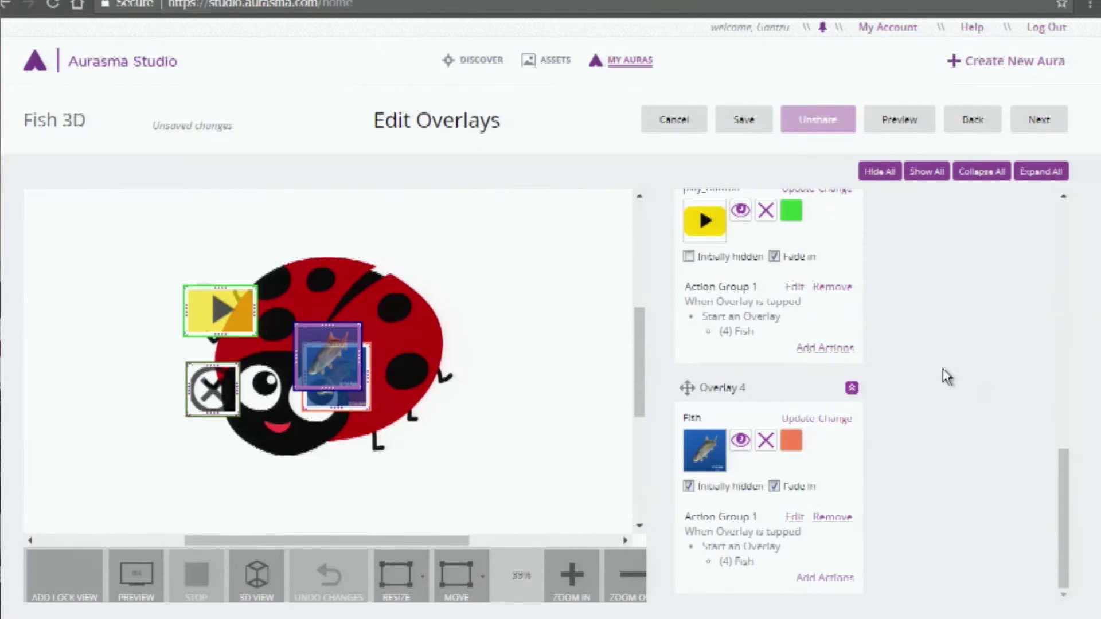
scroll(938, 384, up, 10)
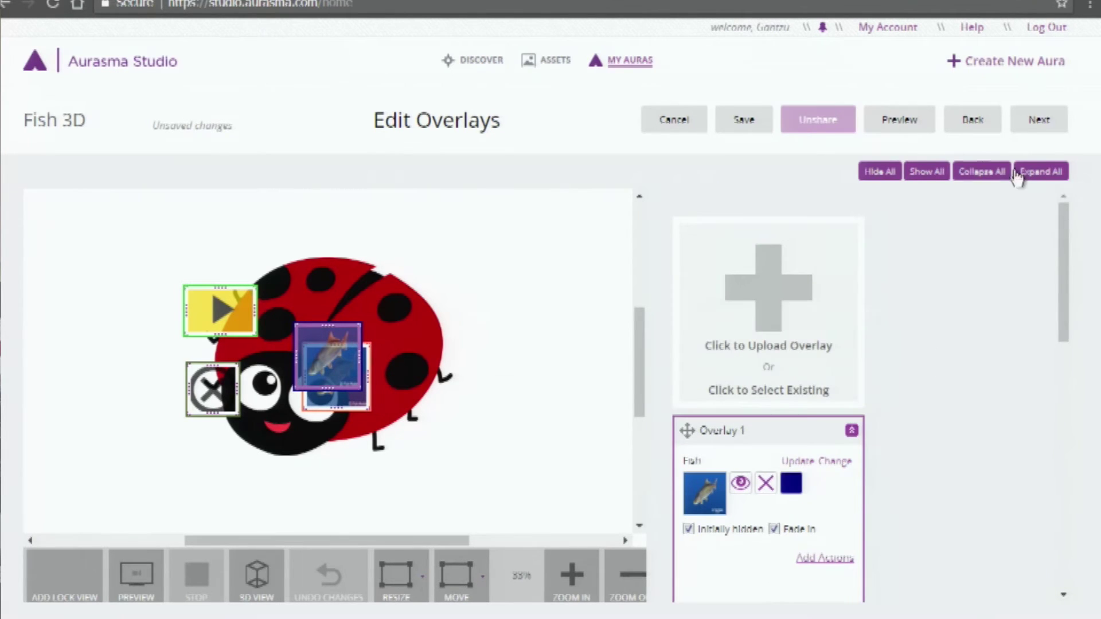
Step: Proceed to the final Edit Aura page, save the Fish 3D aura and close it
click(1048, 122)
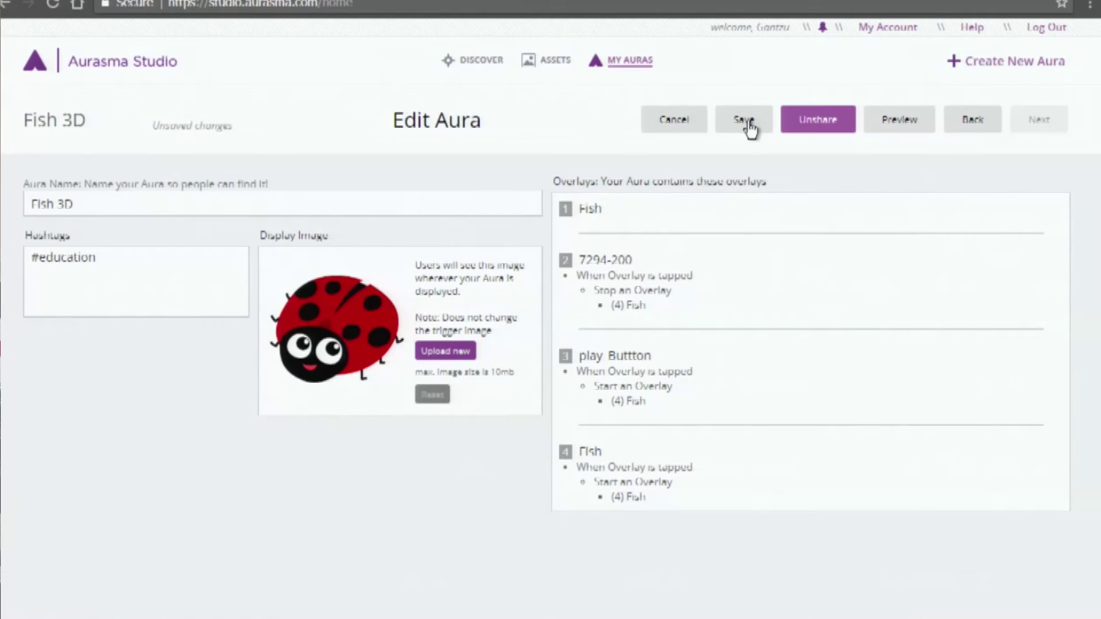
click(745, 124)
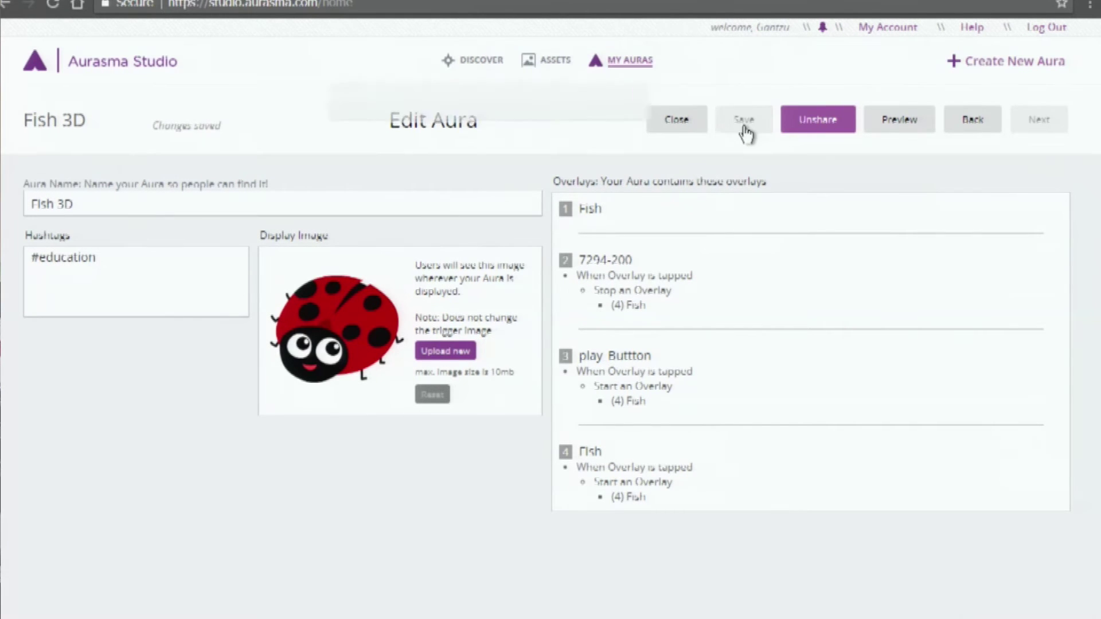
click(677, 123)
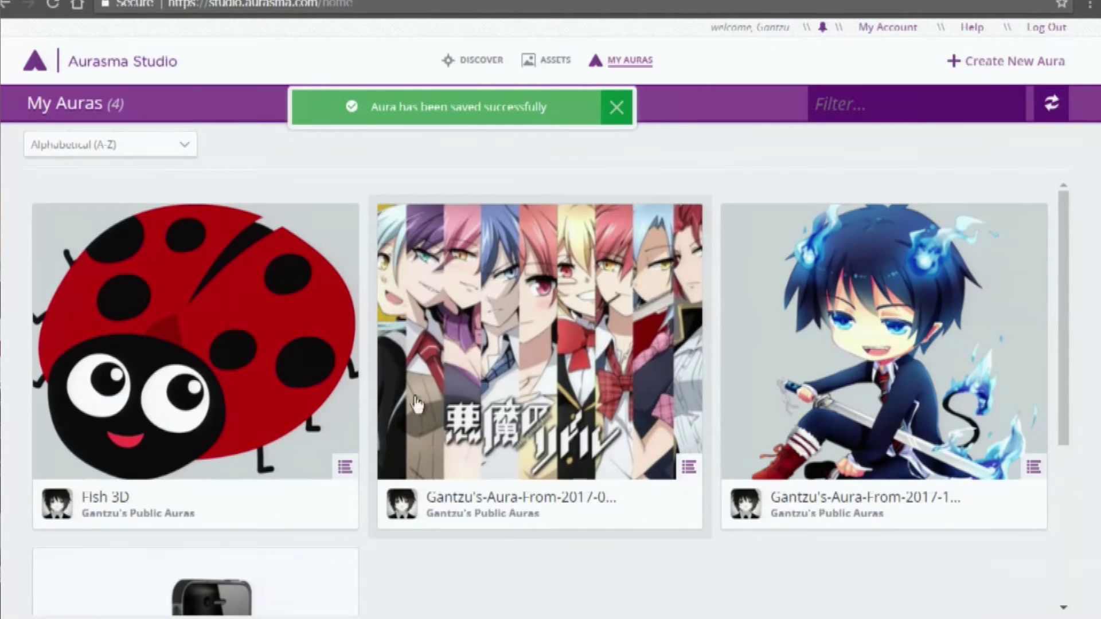
Step: Open the details of the Fish 3D aura and view its image full screen
click(345, 468)
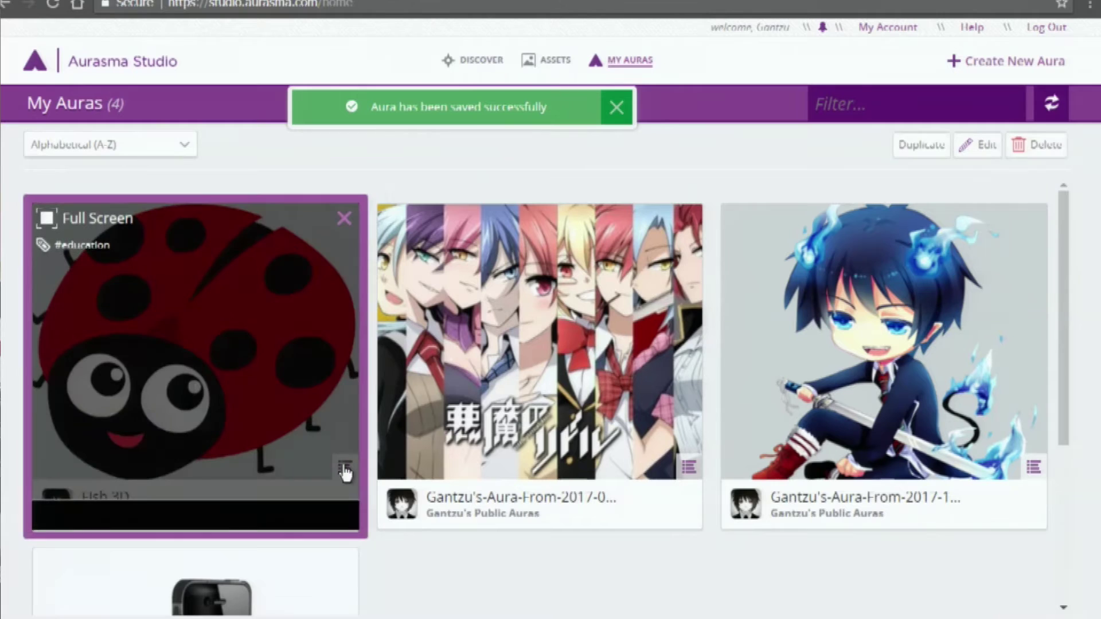
click(47, 218)
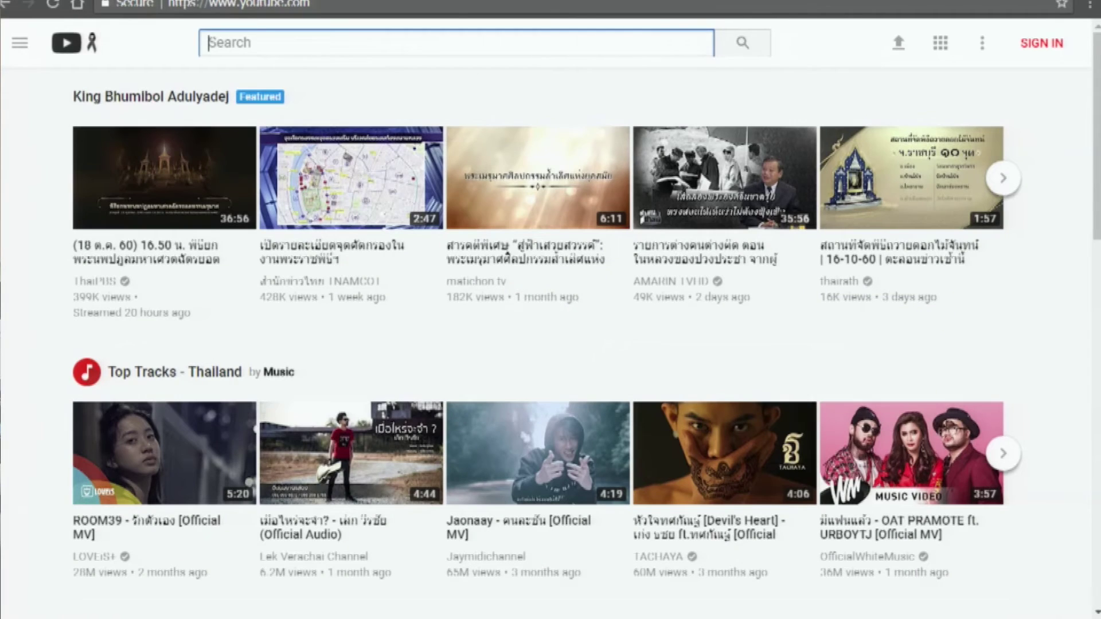
Step: Open the Jaonaay official music video on YouTube, pause it and copy its web address
scroll(551, 321, down, 1)
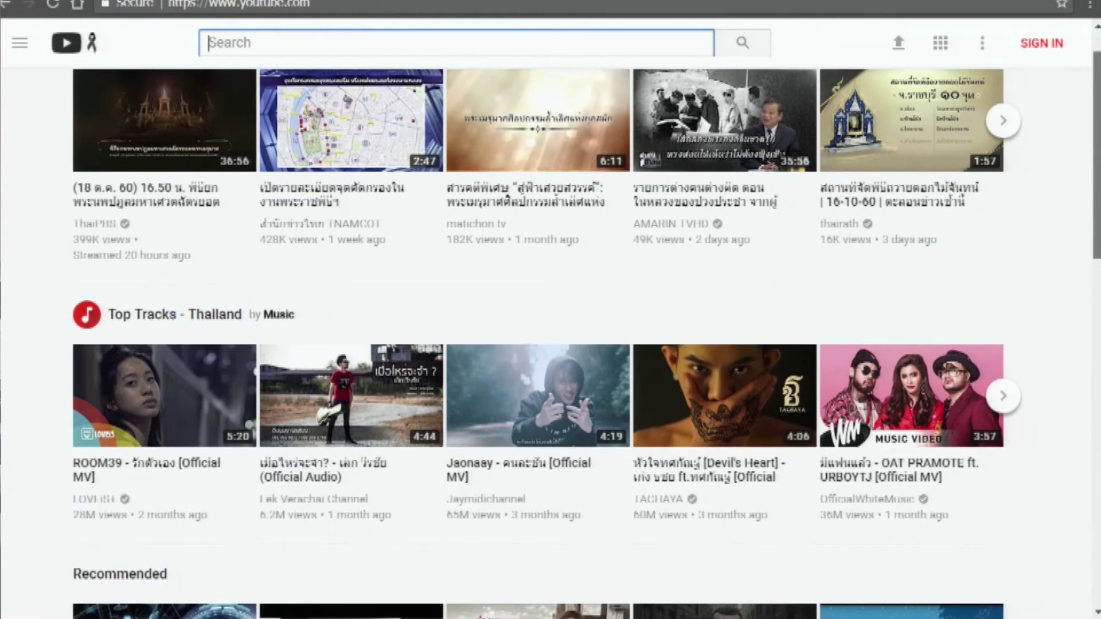
click(518, 413)
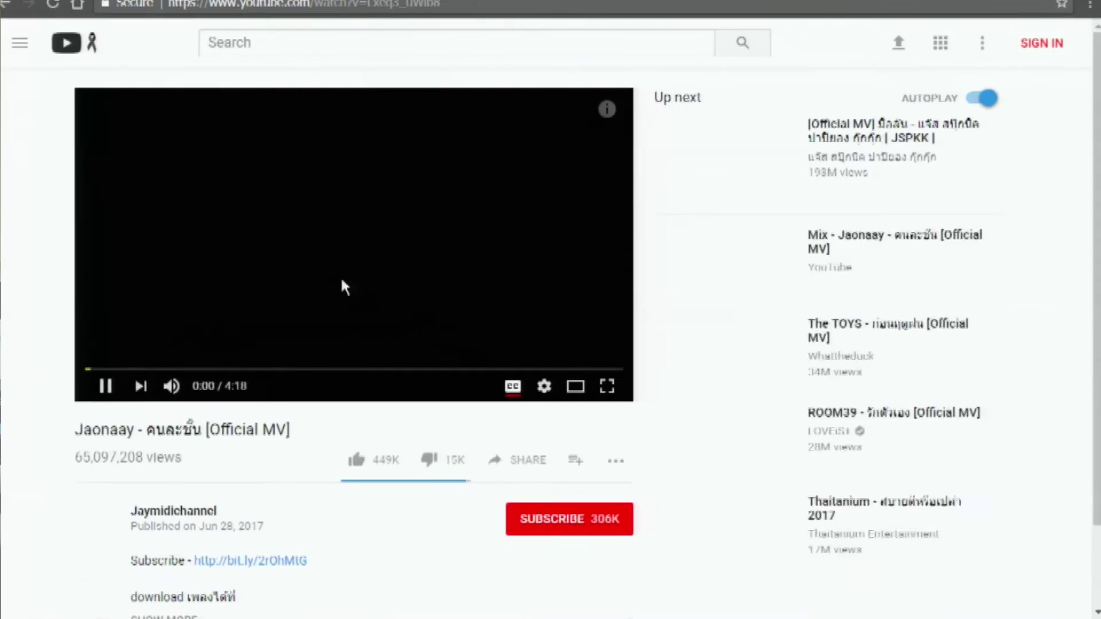
click(344, 286)
right_click(294, 4)
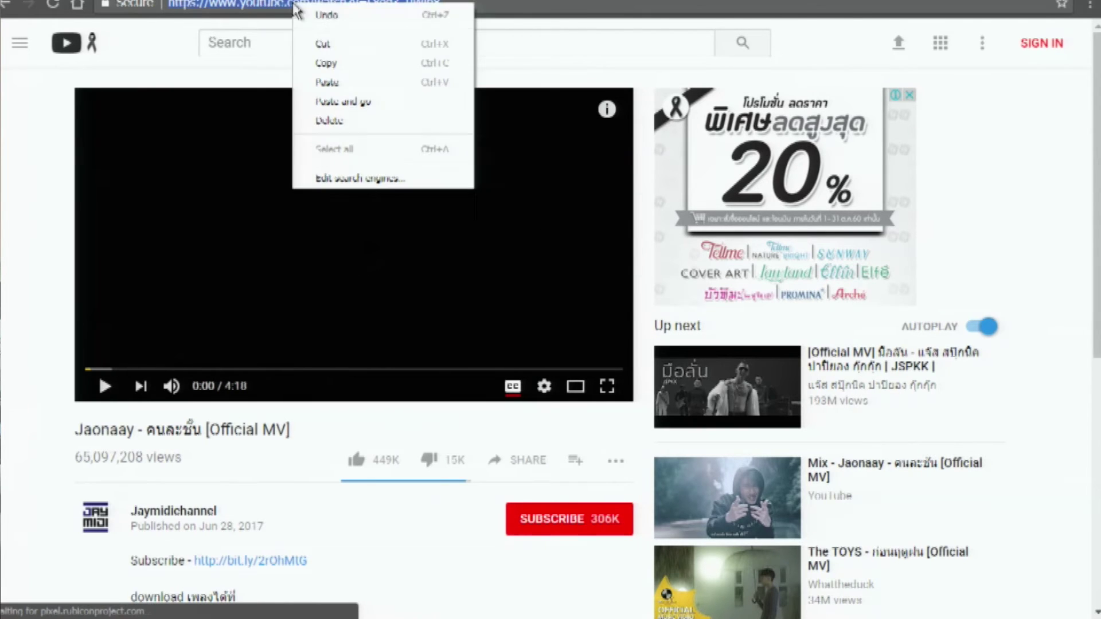
click(326, 63)
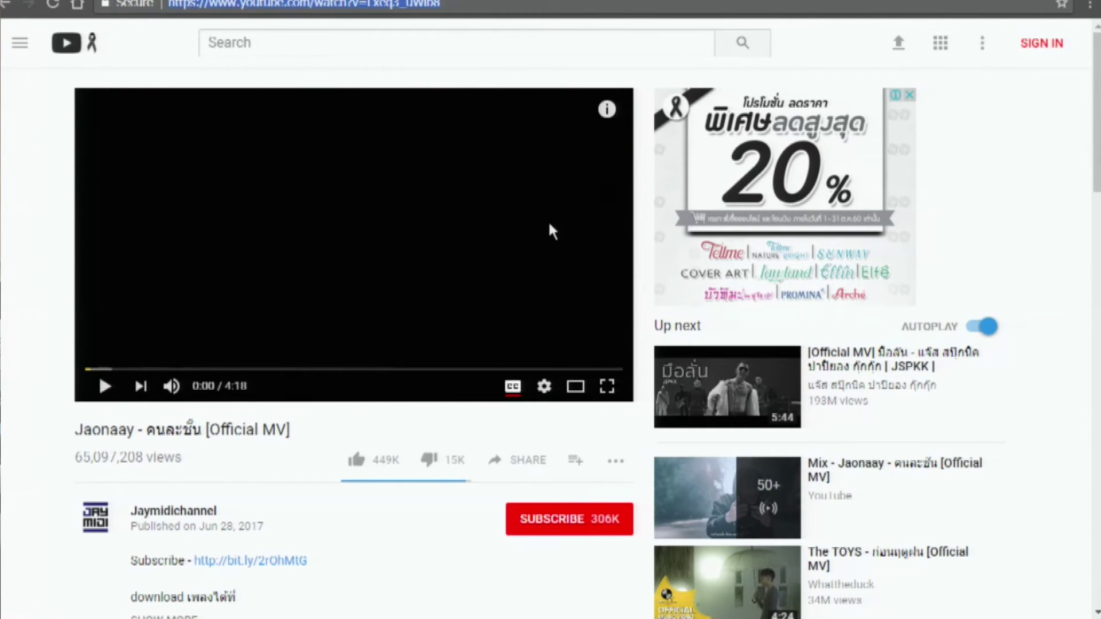
Step: Switch back to Aurasma Studio and select the Fish 3D aura among My Auras
key(ctrl+Tab)
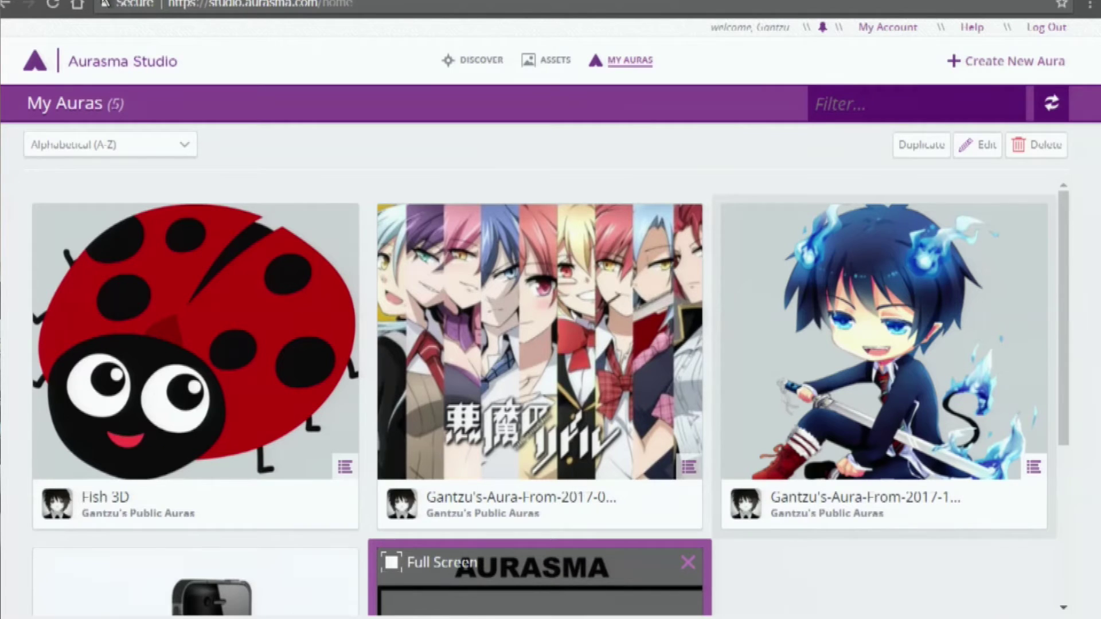
click(298, 457)
scroll(298, 457, down, 5)
scroll(344, 378, up, 5)
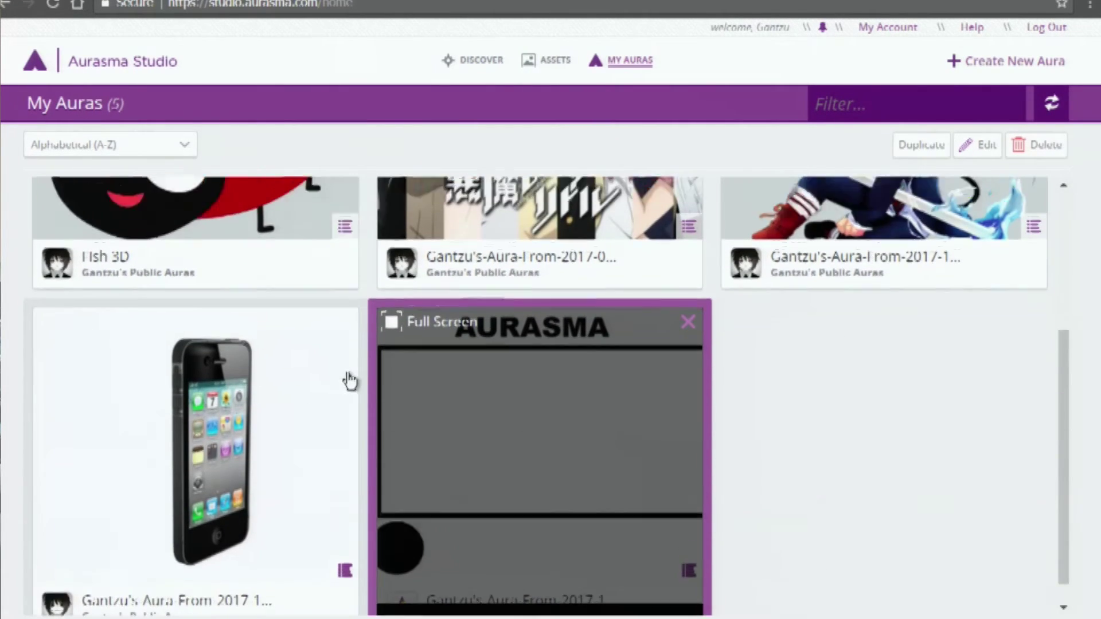
click(371, 355)
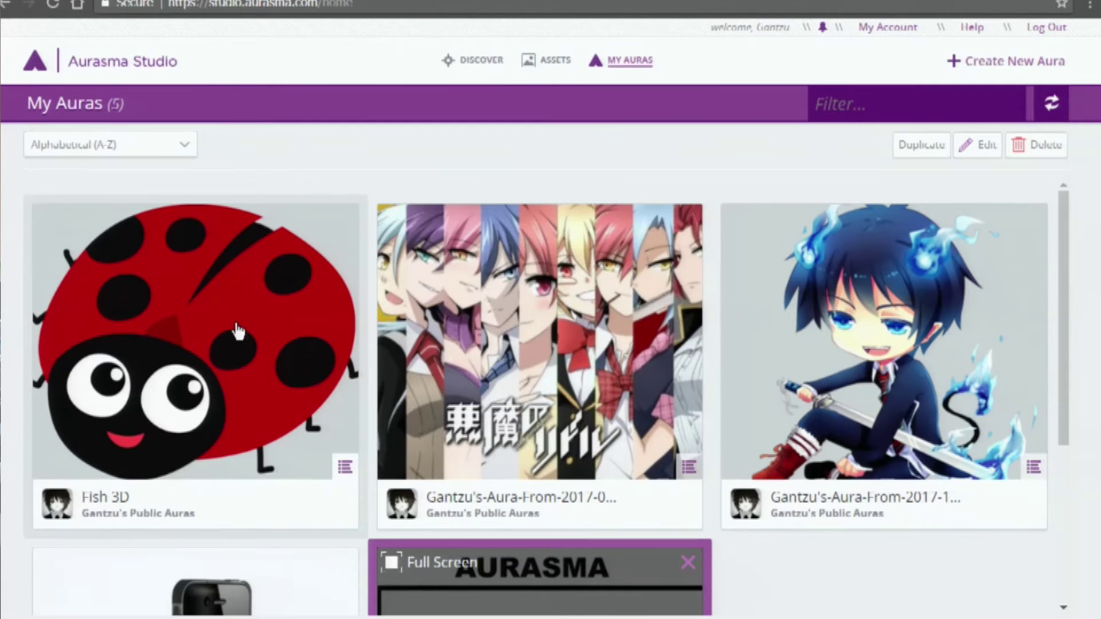
click(245, 343)
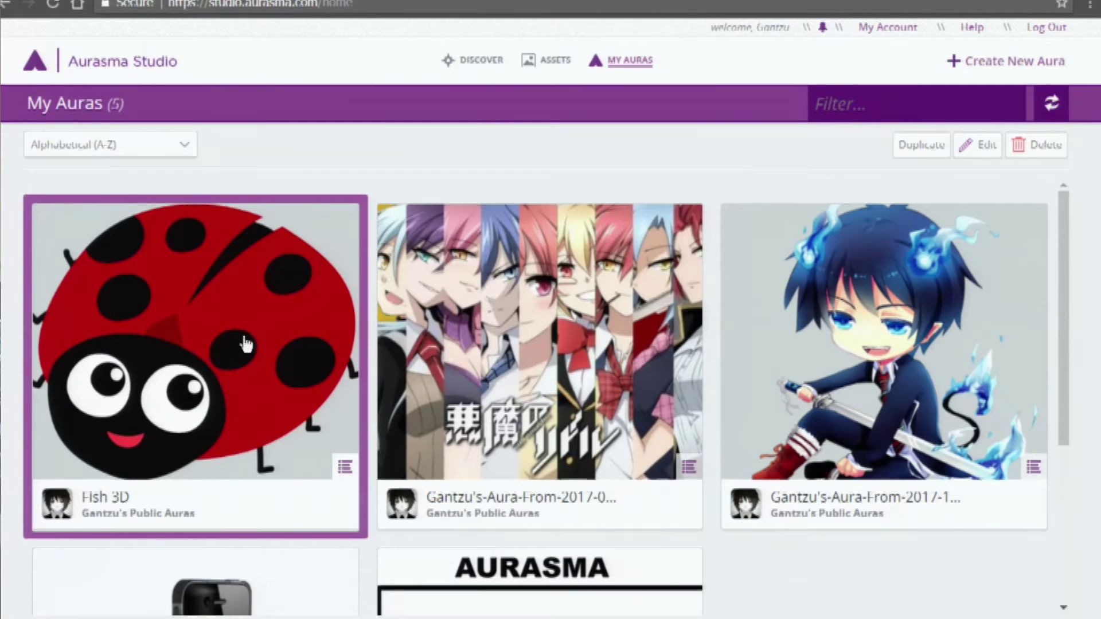
Step: Open the Fish 3D aura for editing and proceed to its Edit Overlays page
click(971, 148)
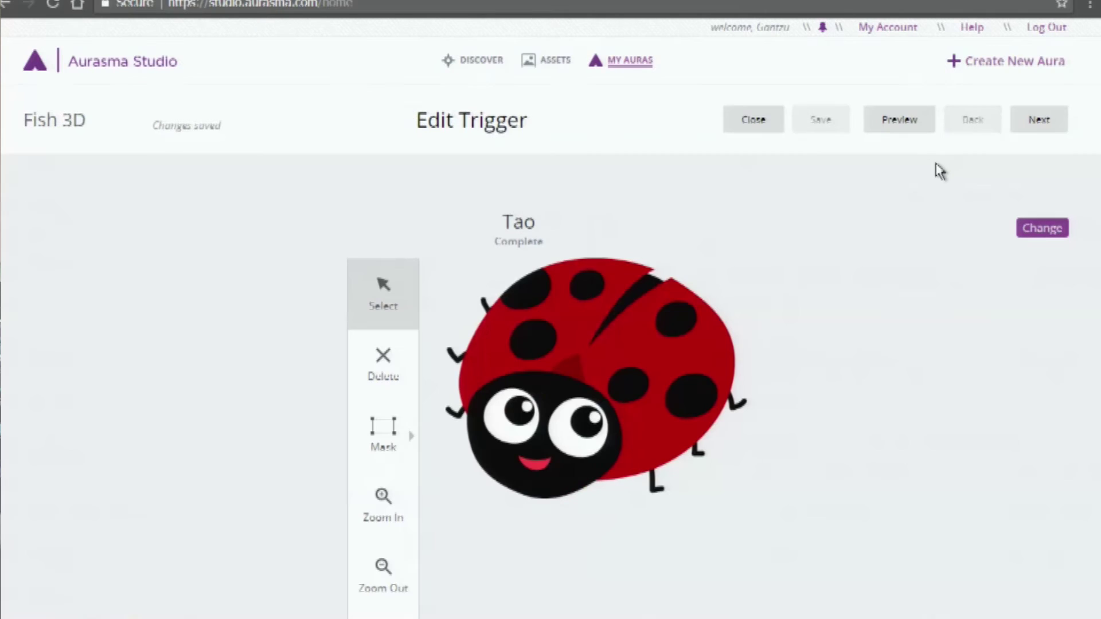
click(1031, 128)
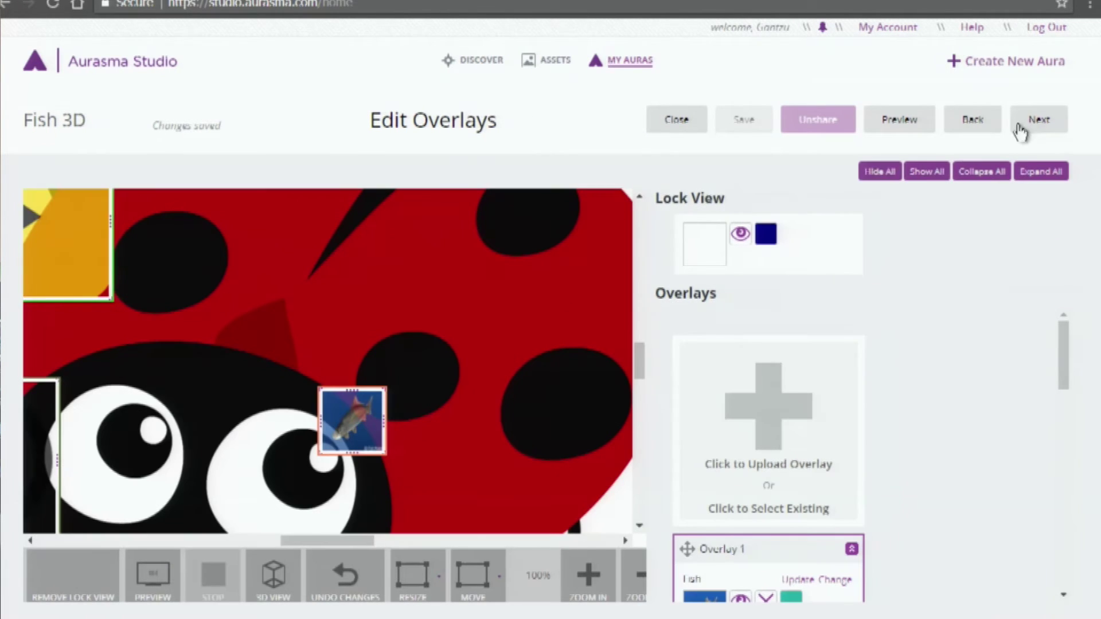
Step: Move the close button overlay slightly up and shrink the play button overlay to about the close button's width
click(637, 577)
click(638, 578)
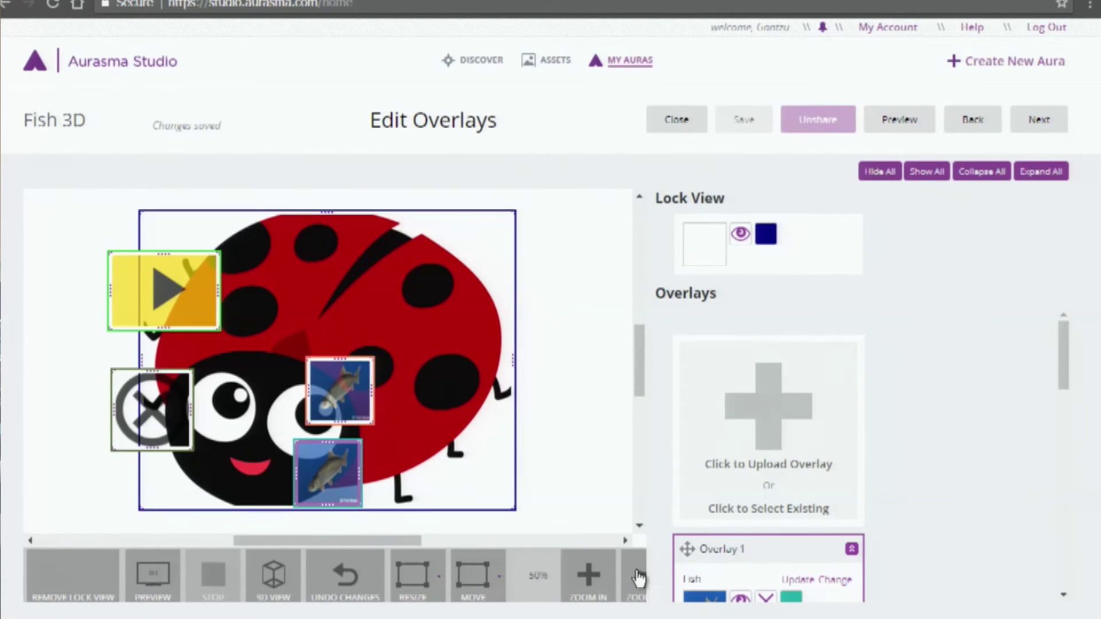
click(639, 578)
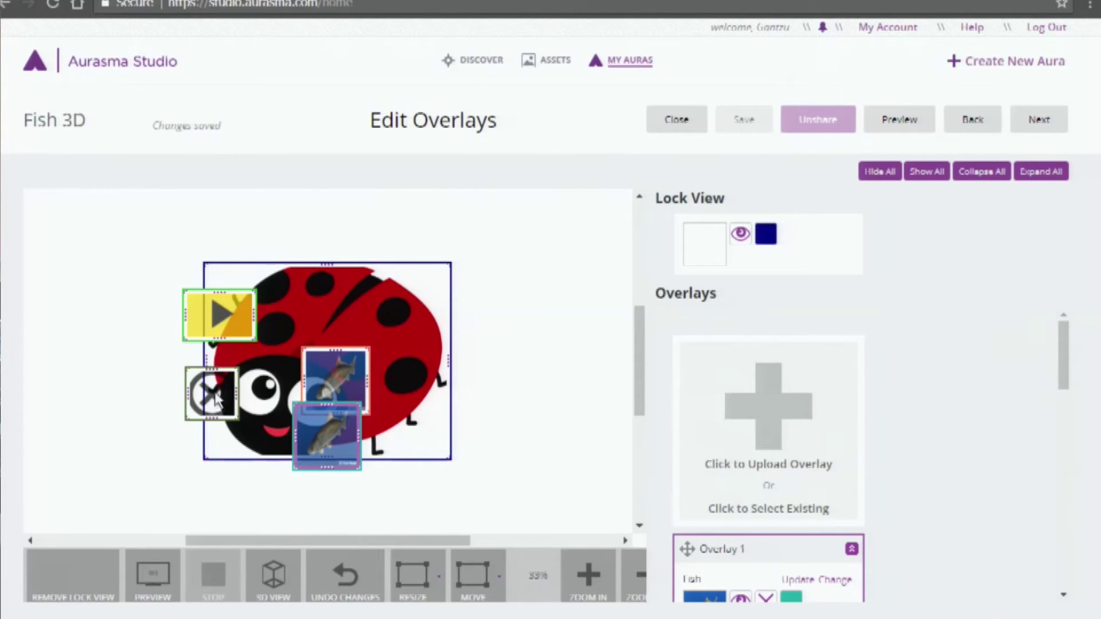
drag(215, 399, 214, 390)
click(226, 323)
drag(257, 341, 238, 339)
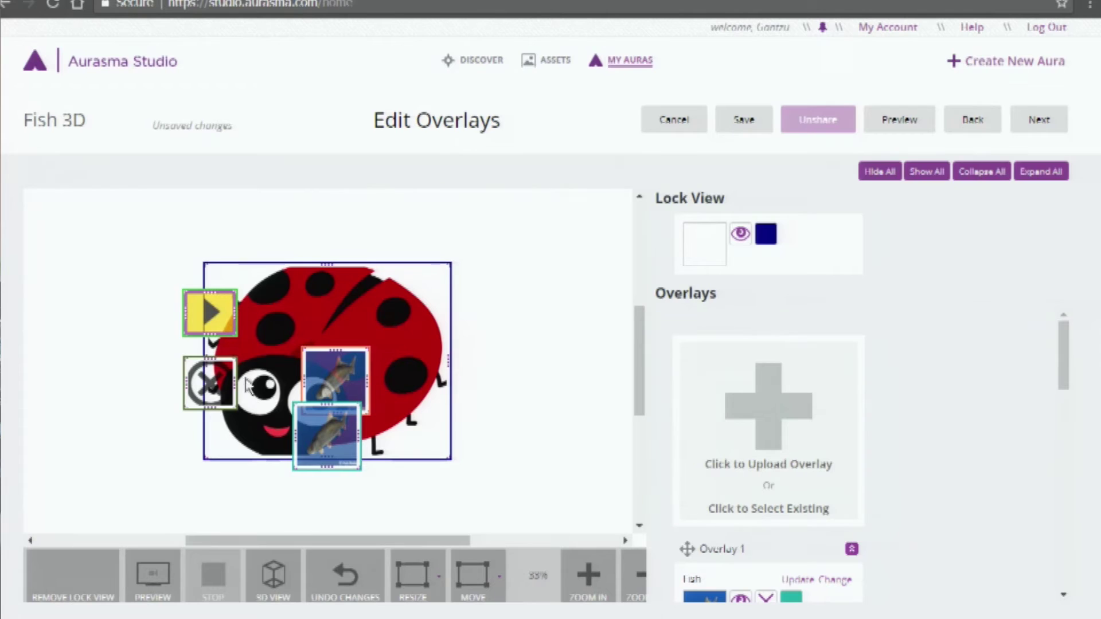
Step: Upload Lion.png as an image overlay named Lion, shrink it to about the close button's size and place it below that button
click(790, 466)
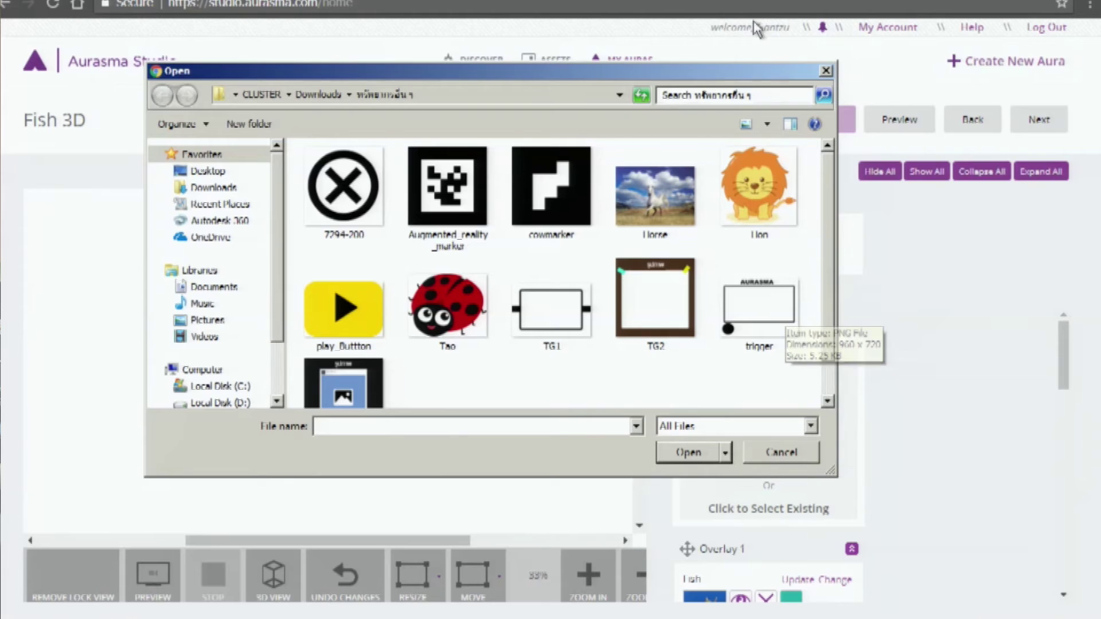
click(827, 71)
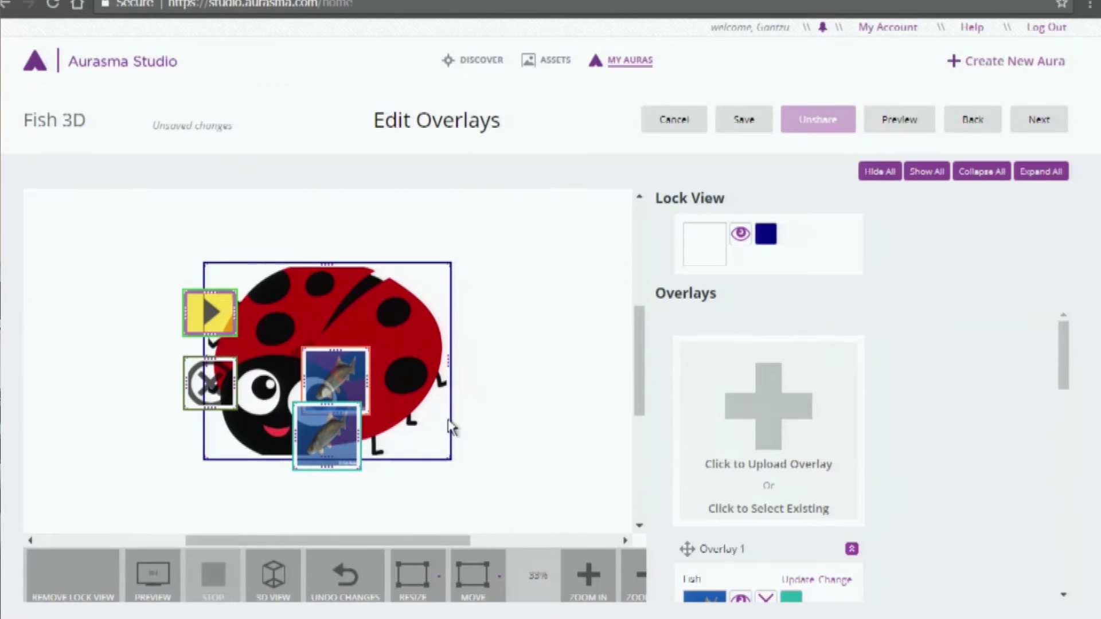
scroll(1069, 379, down, 1)
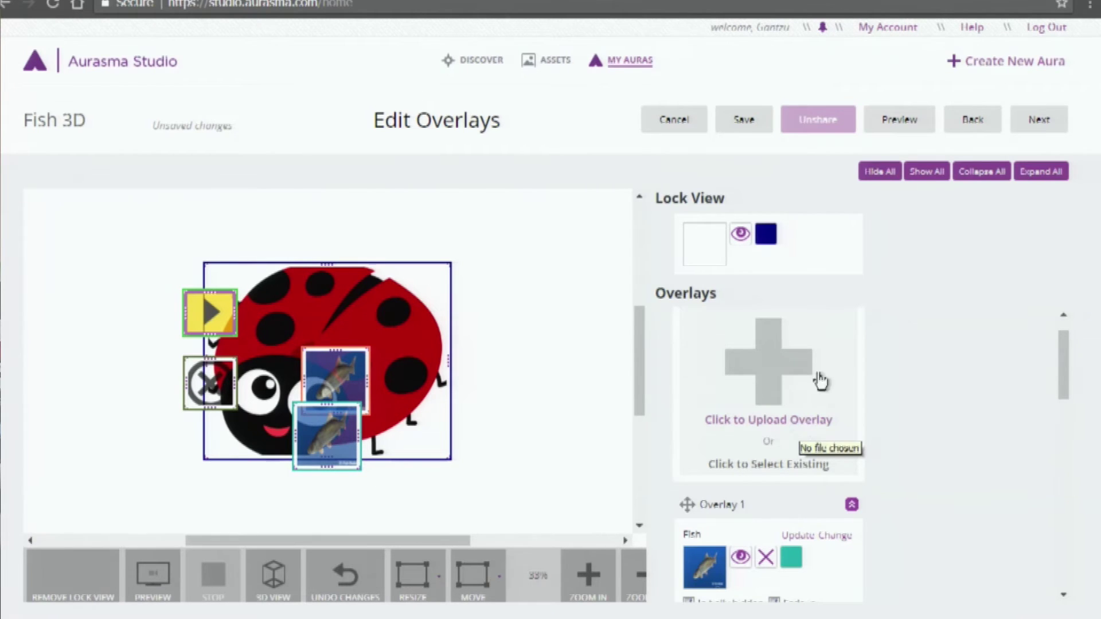
click(769, 425)
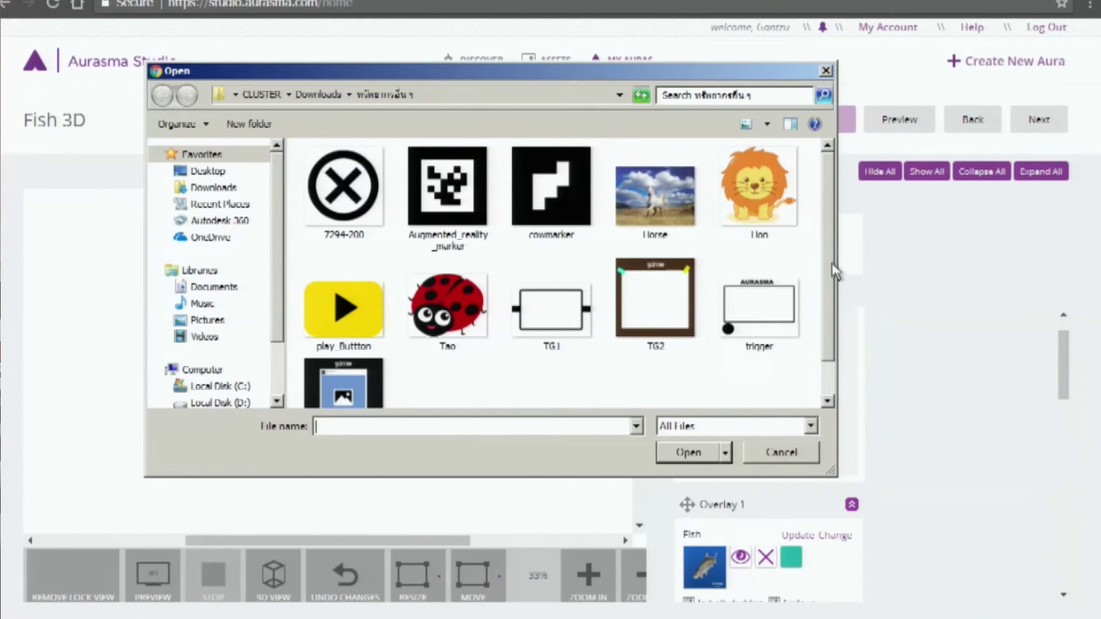
click(781, 198)
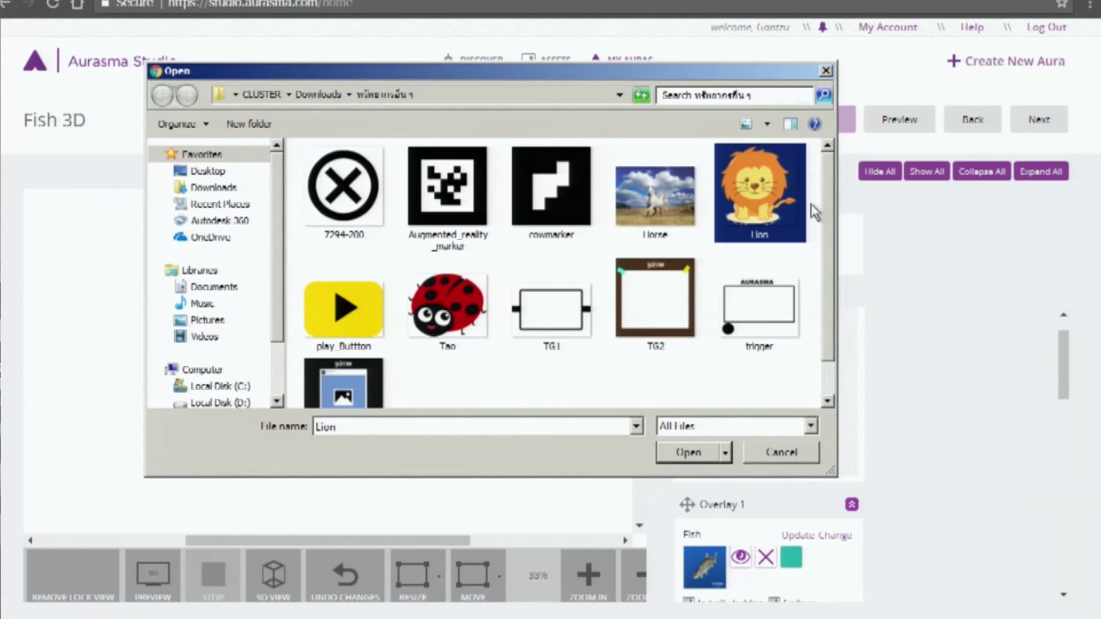
click(689, 453)
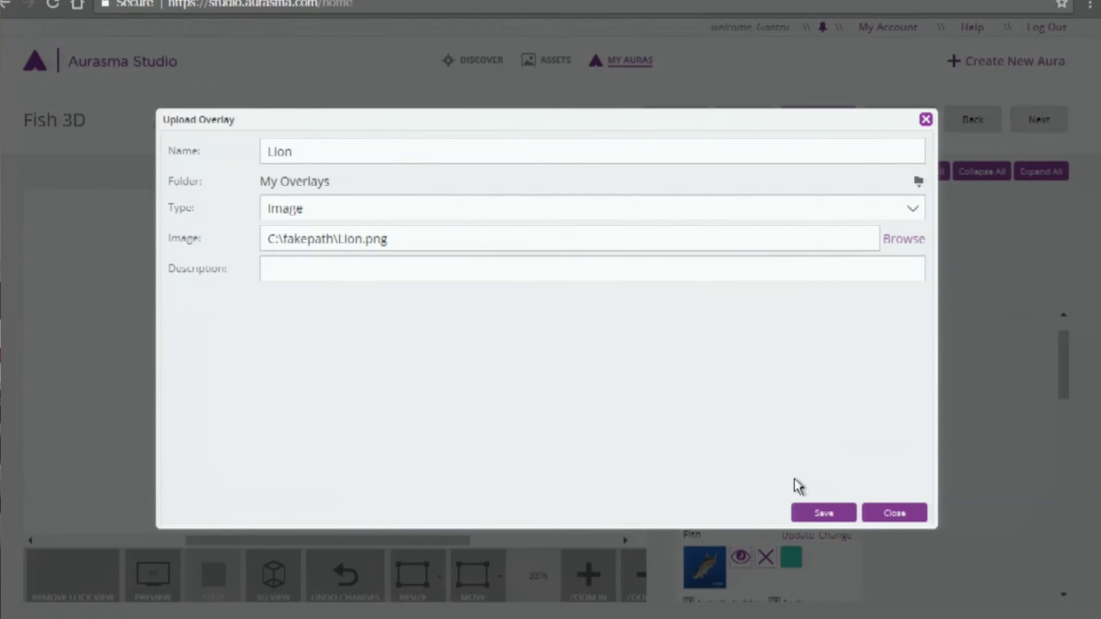
click(821, 516)
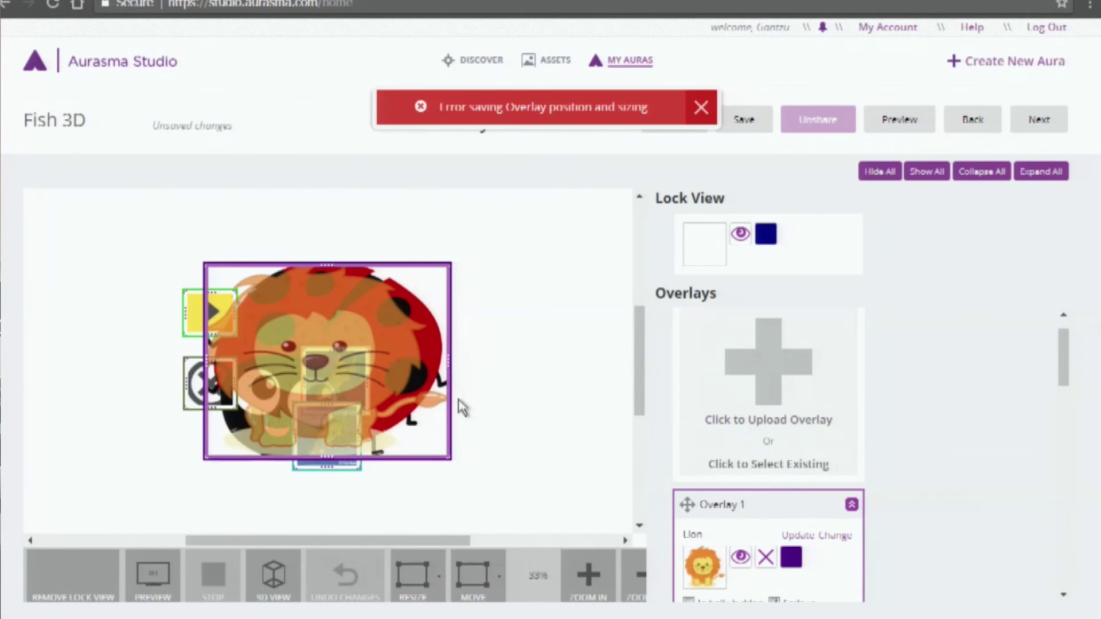
drag(452, 264, 223, 452)
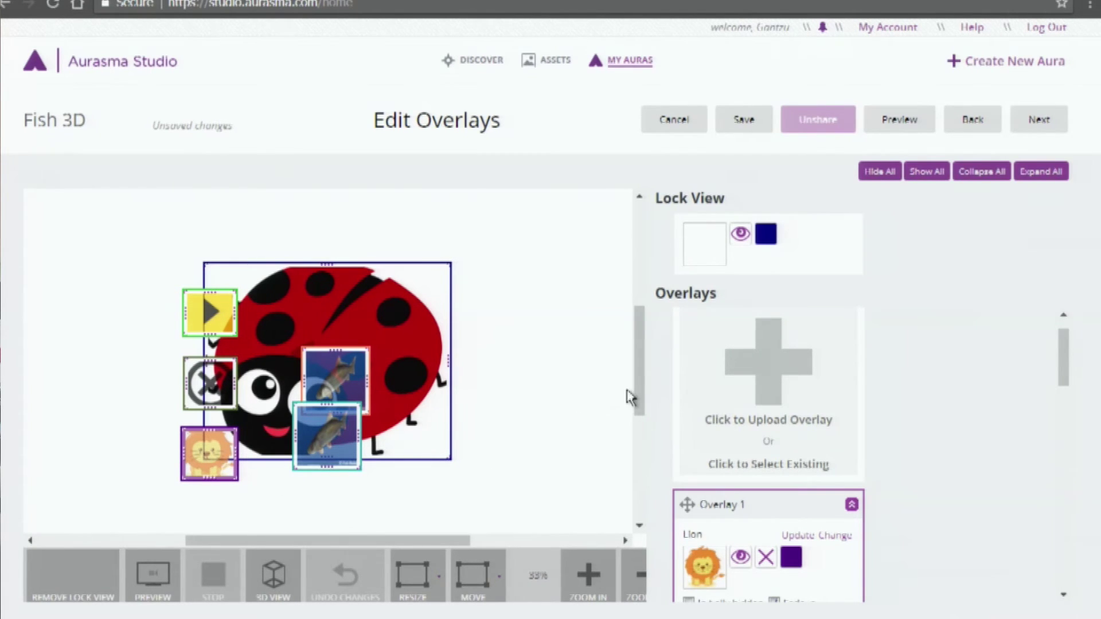
scroll(638, 383, down, 1)
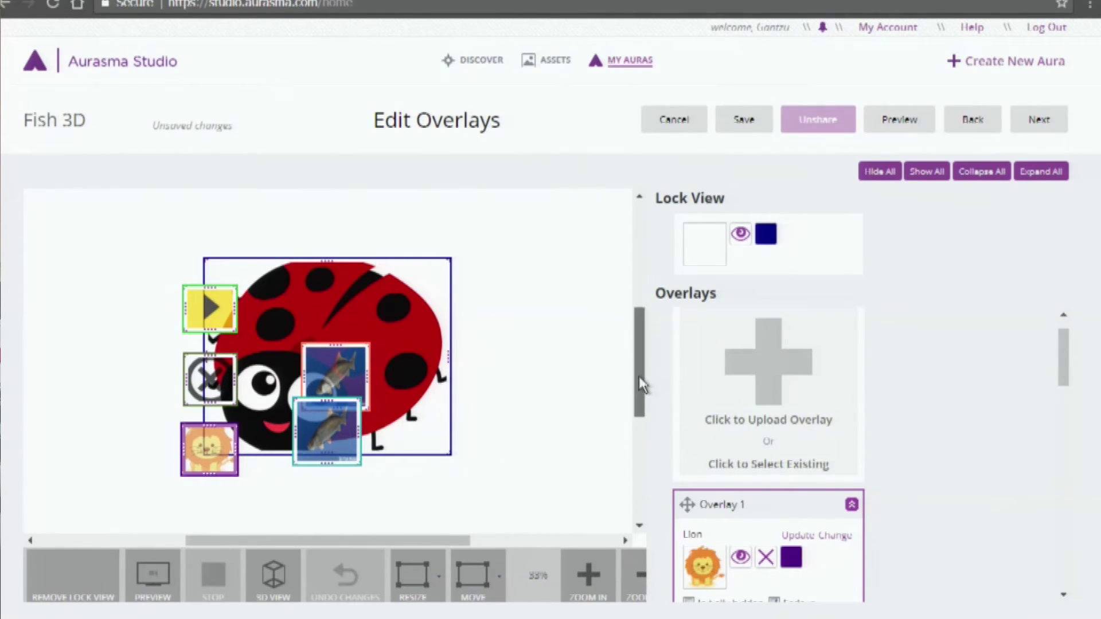
scroll(639, 381, down, 3)
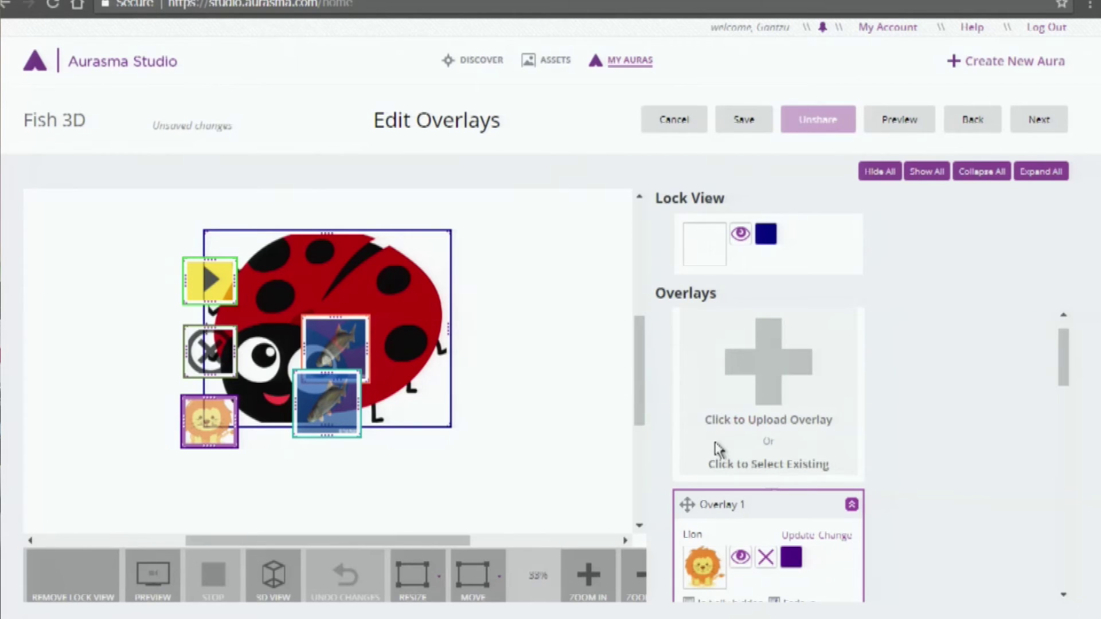
Step: Remove the Lion overlay from the aura
drag(1064, 361, 1063, 392)
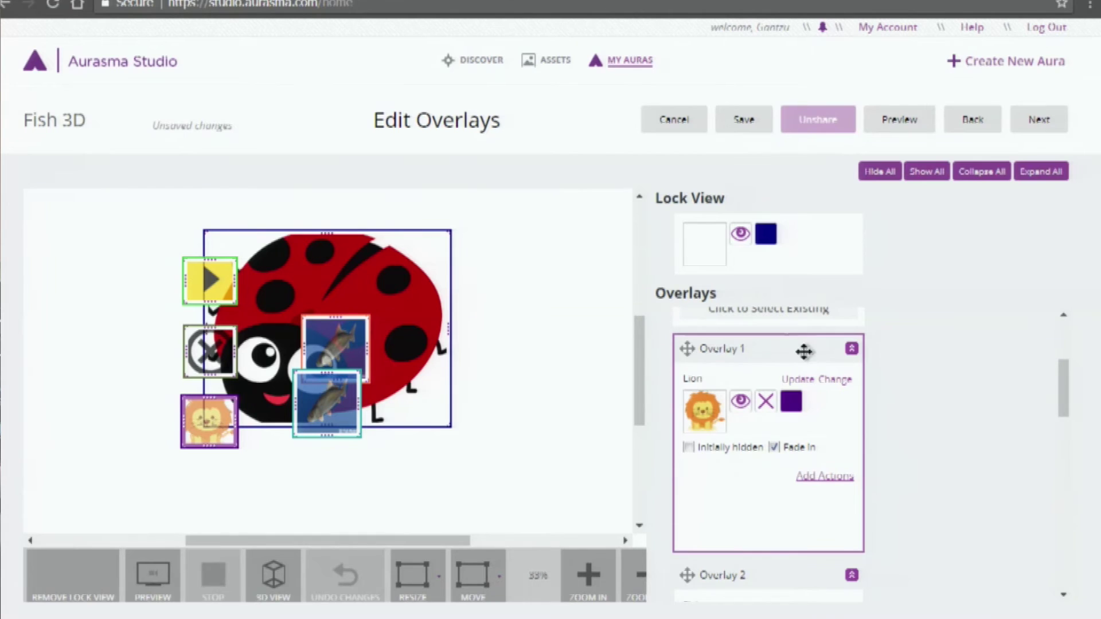
click(765, 402)
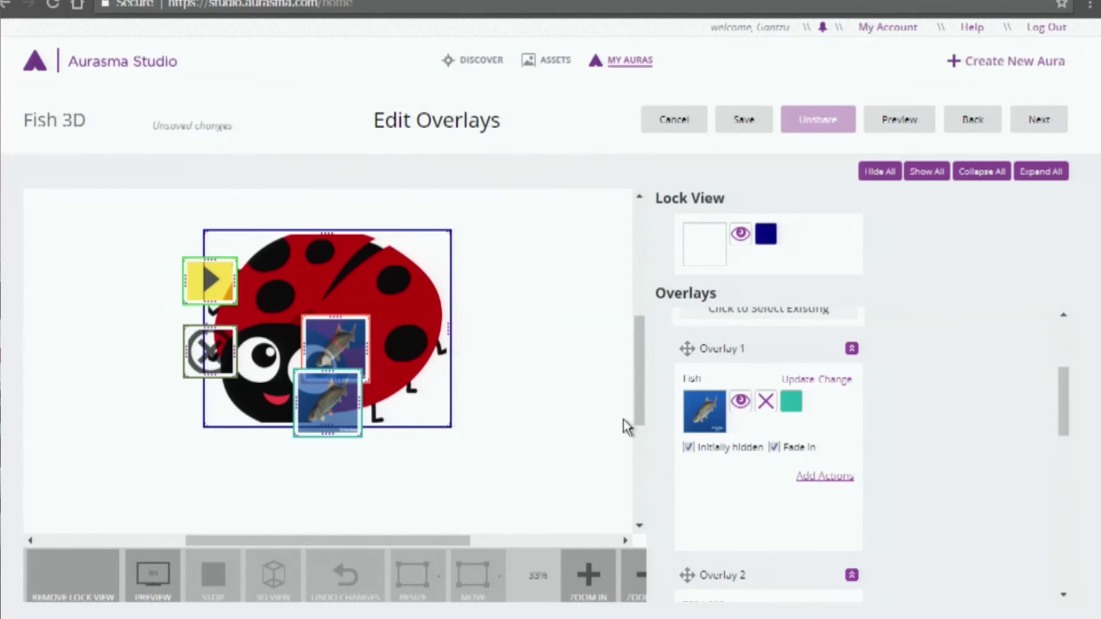
Step: Upload Lion.png again as an image overlay and shrink it to a small button just below the close button
mouse_move(642, 375)
mouse_down()
mouse_move(636, 332)
mouse_move(633, 359)
mouse_up()
drag(1059, 406, 1057, 361)
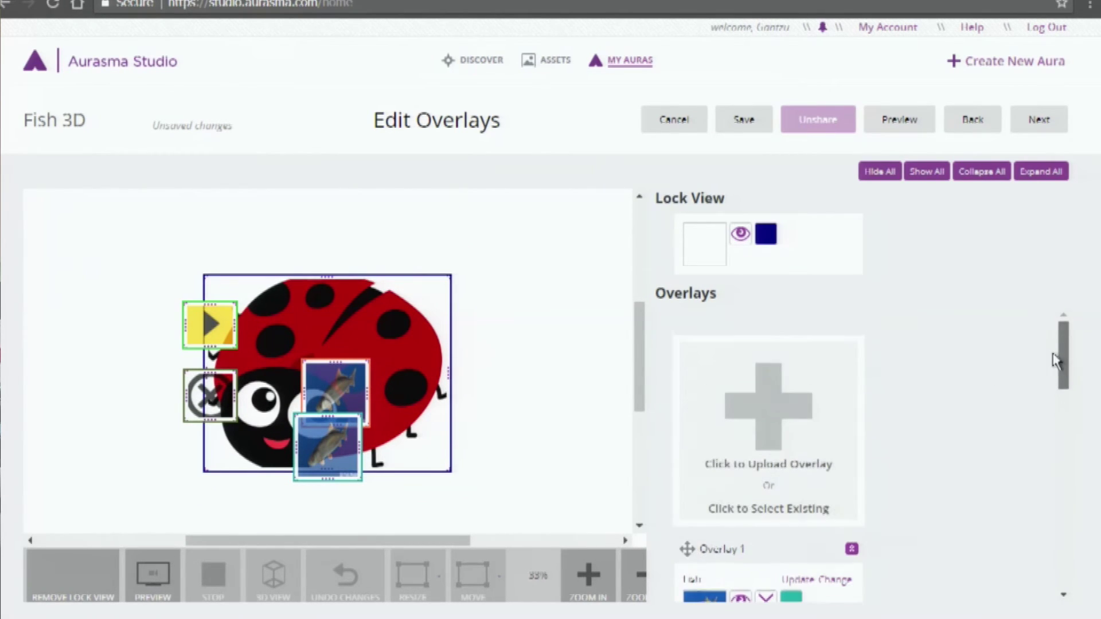
click(797, 469)
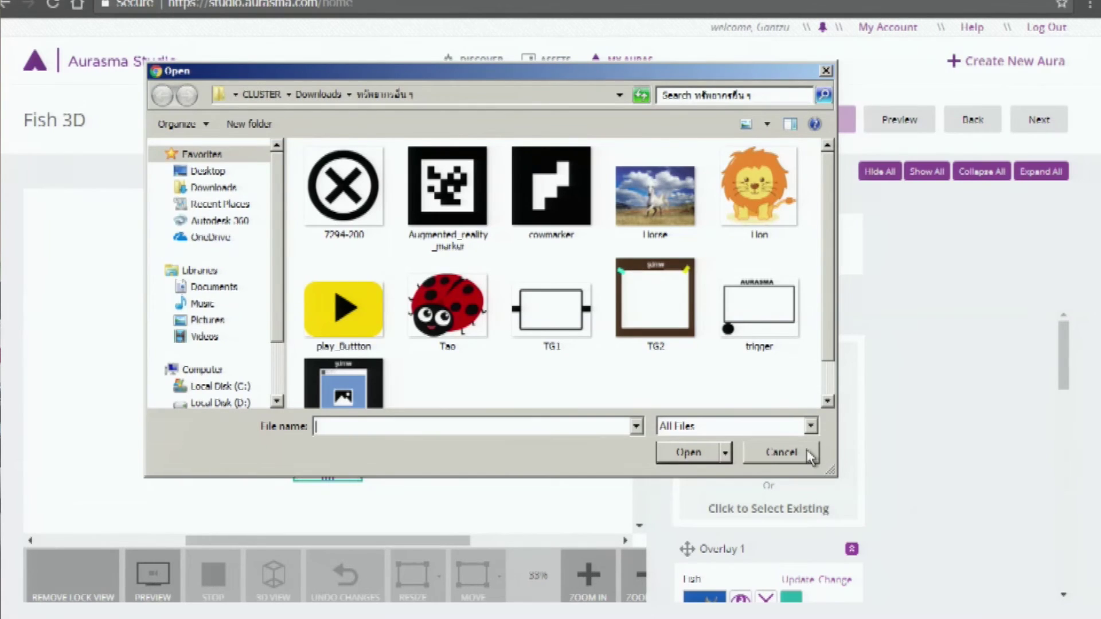
click(780, 214)
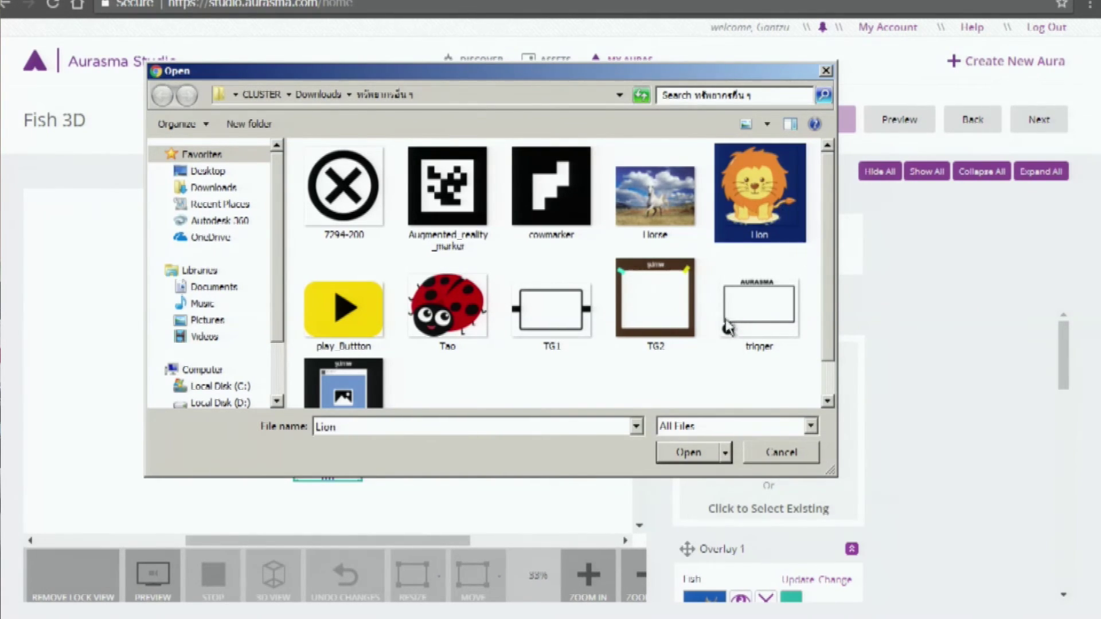
click(688, 452)
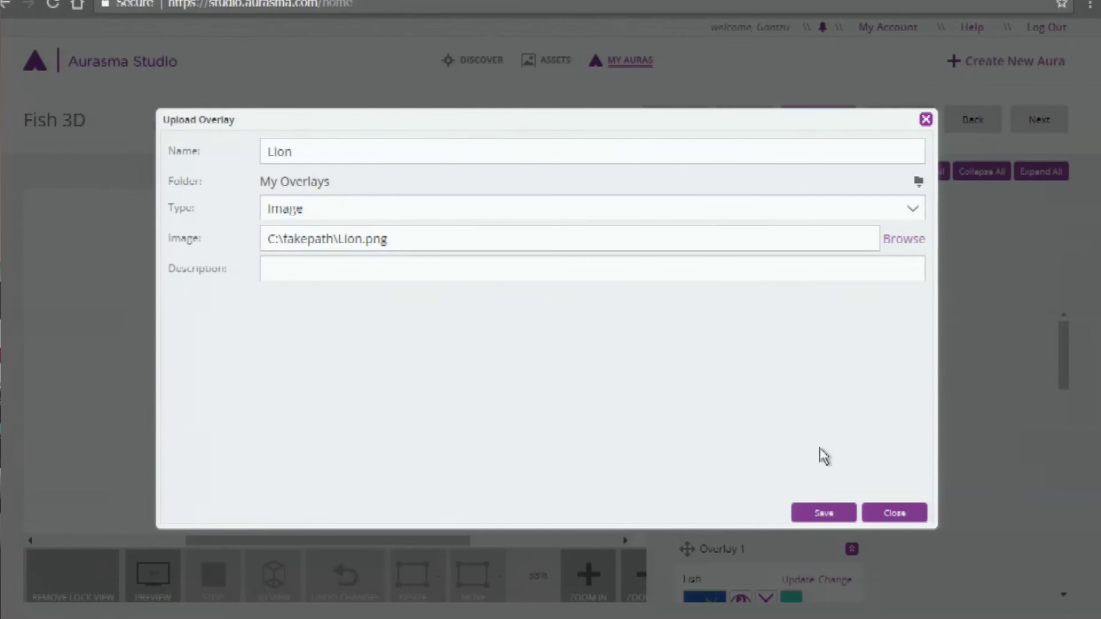
click(817, 514)
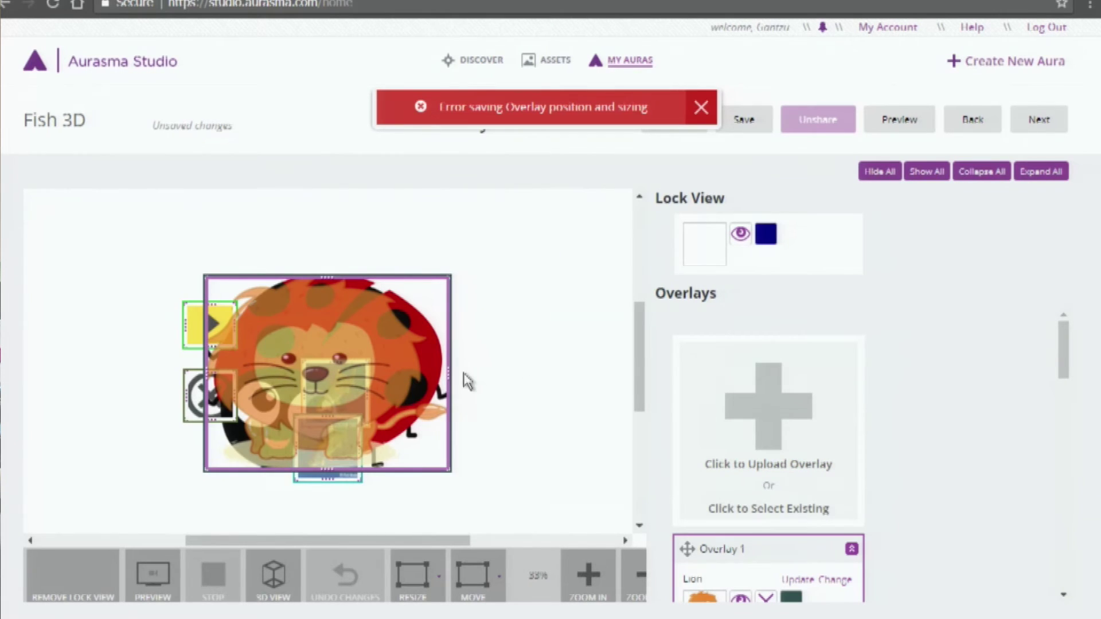
drag(449, 279, 234, 481)
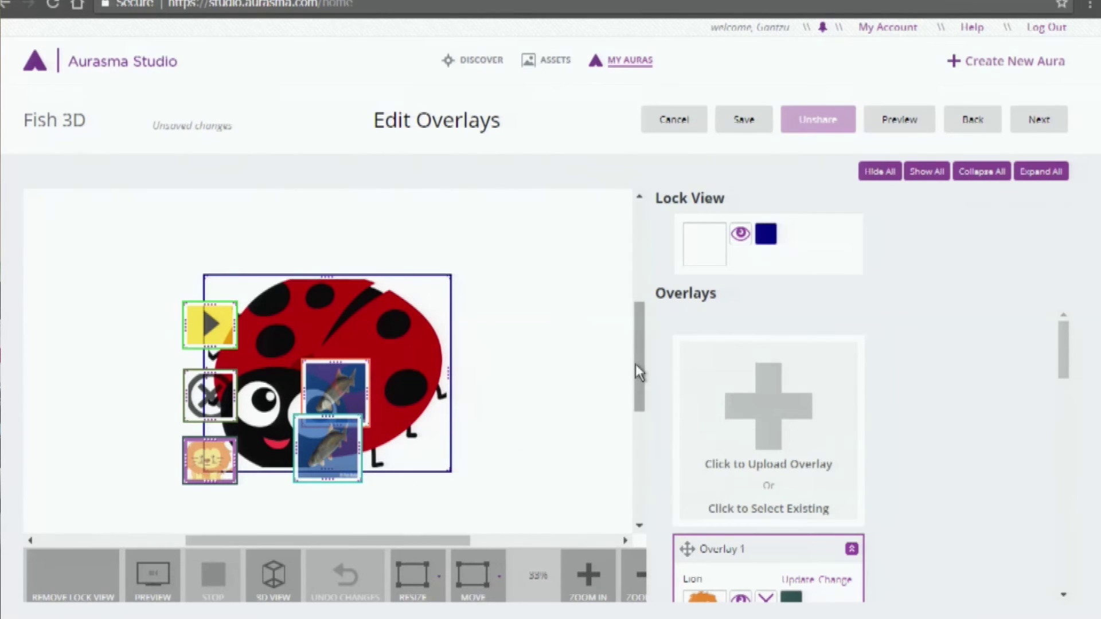
drag(635, 364, 639, 367)
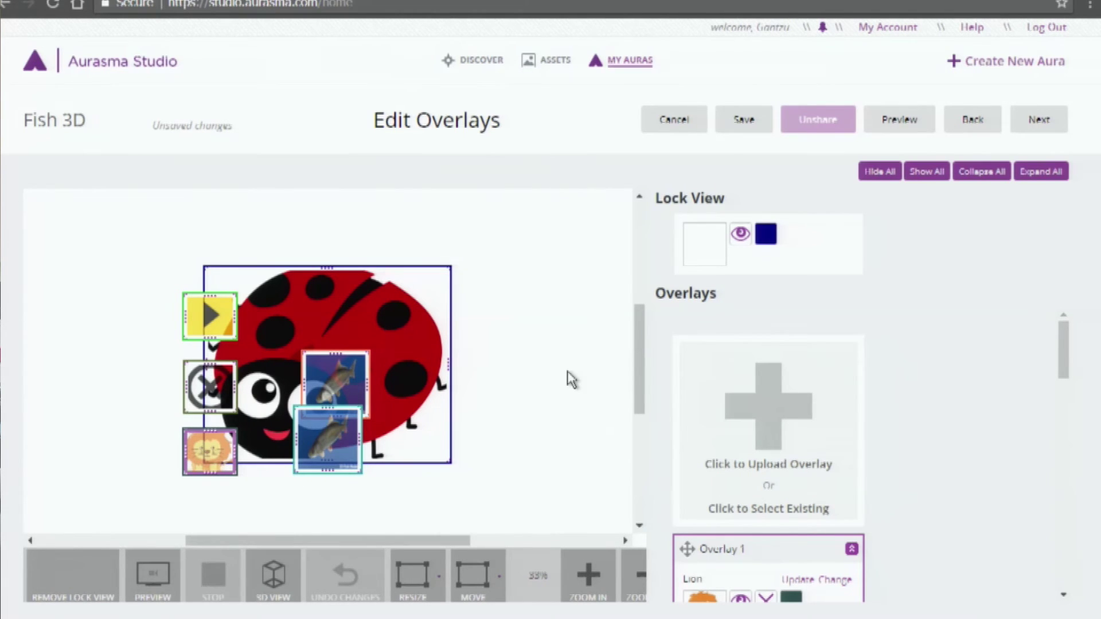
drag(1061, 363, 1074, 394)
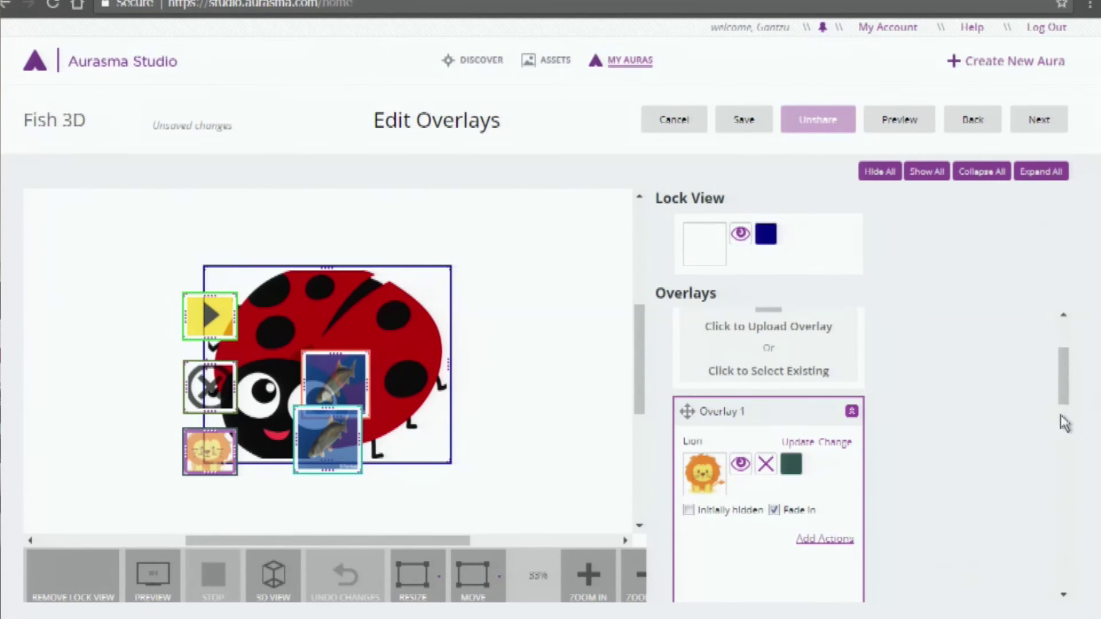
drag(1061, 402, 1063, 393)
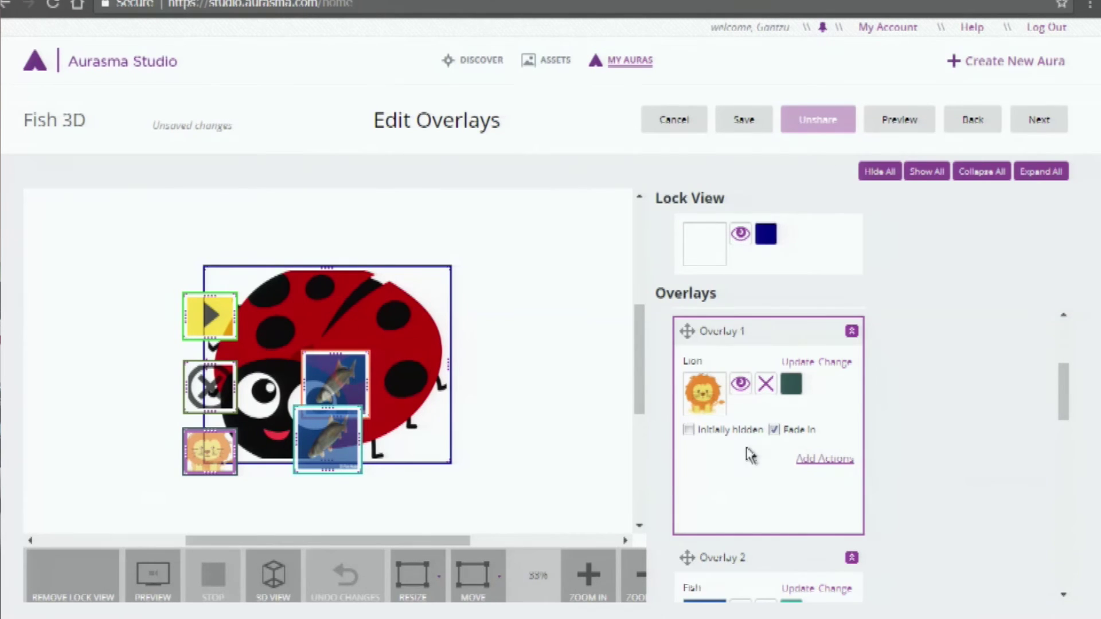
click(820, 462)
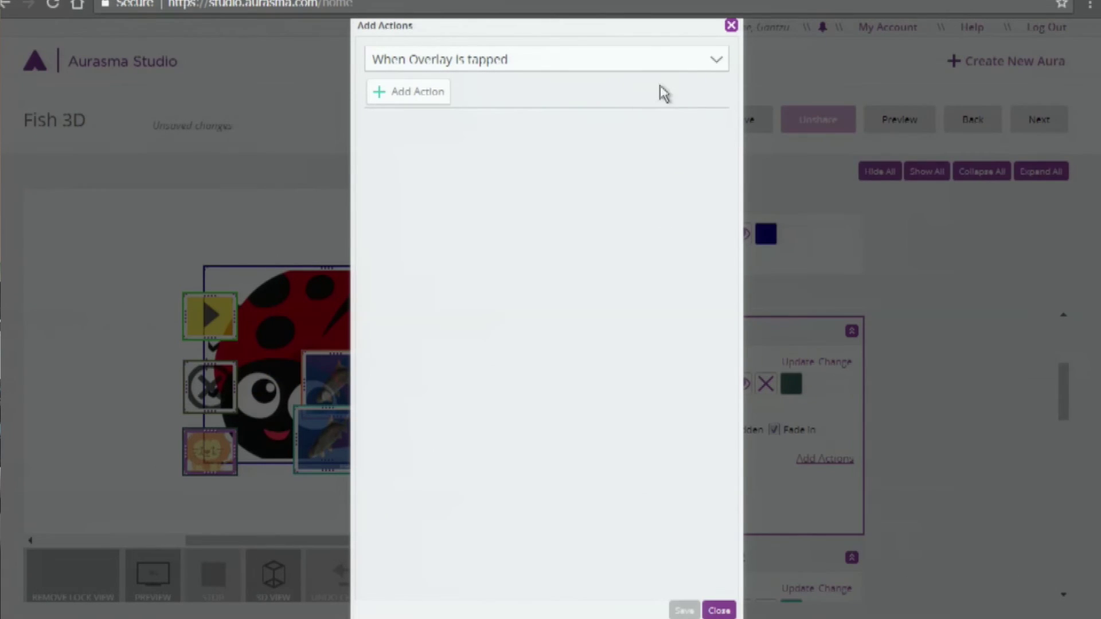
click(715, 67)
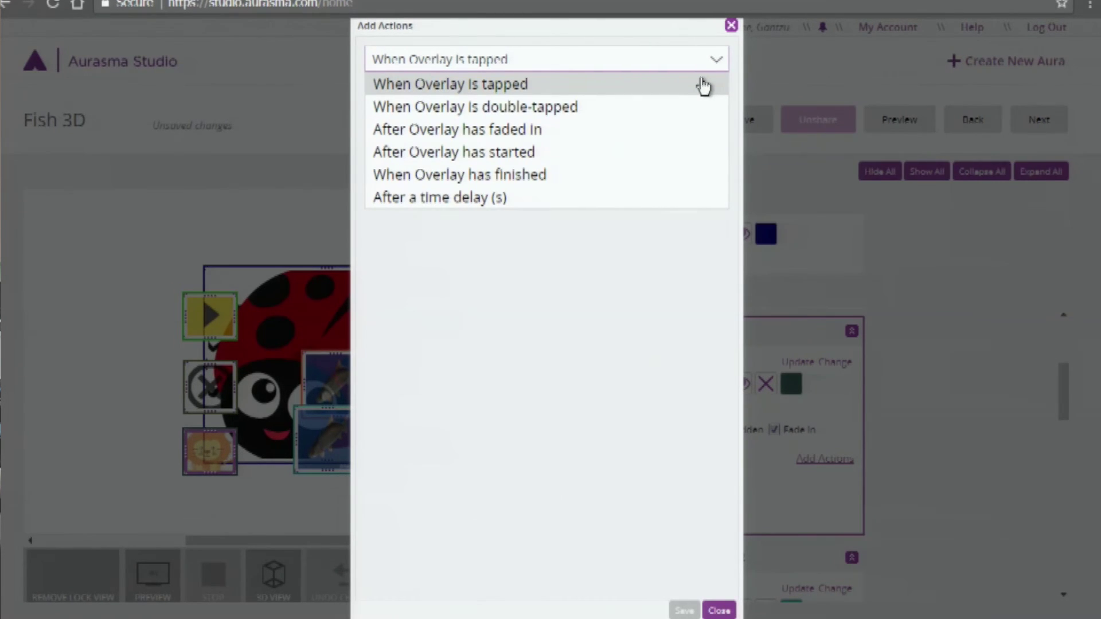
click(703, 85)
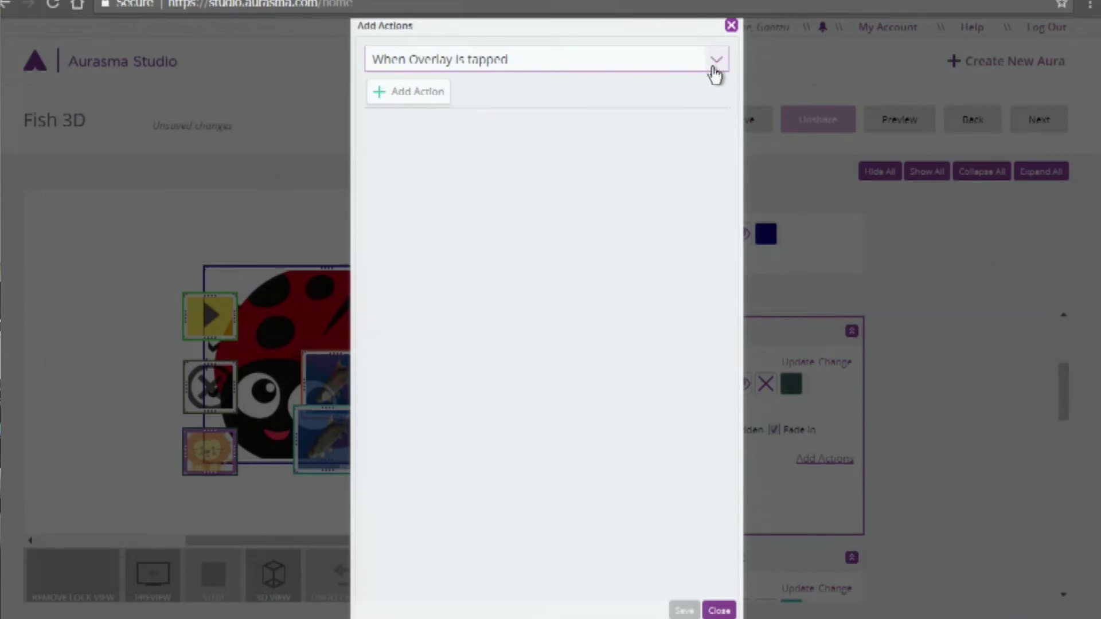
click(424, 102)
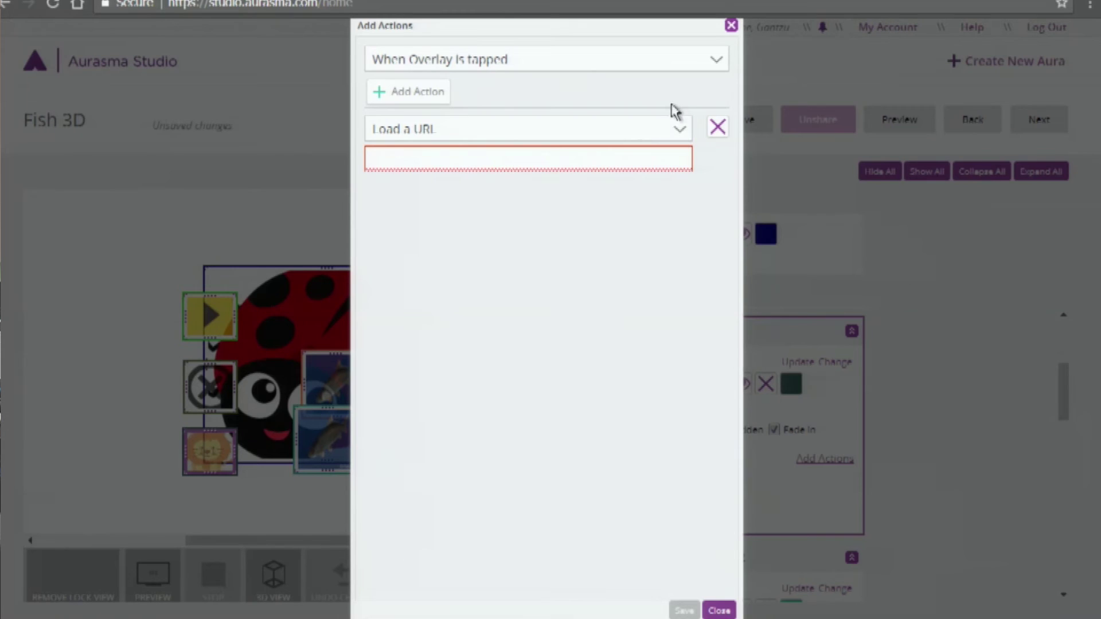
click(457, 161)
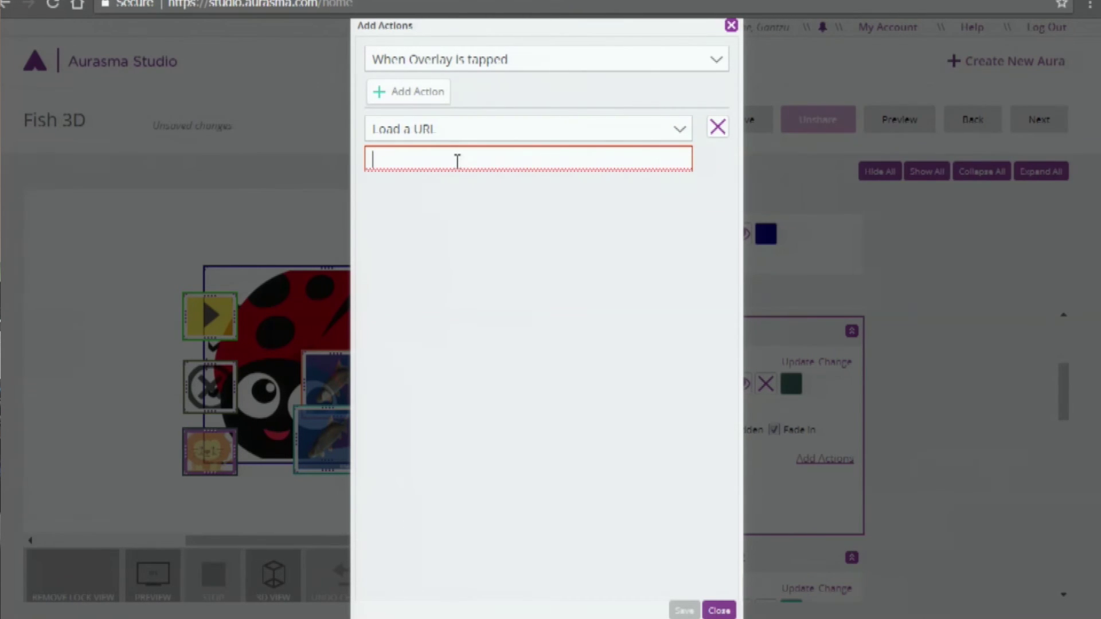
right_click(383, 161)
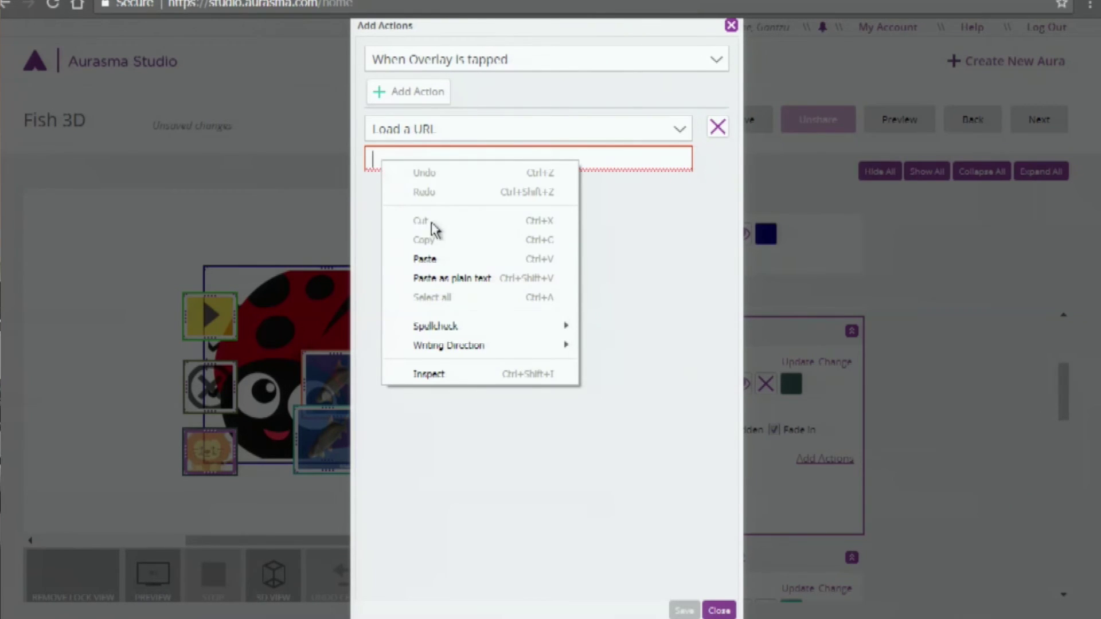
click(449, 261)
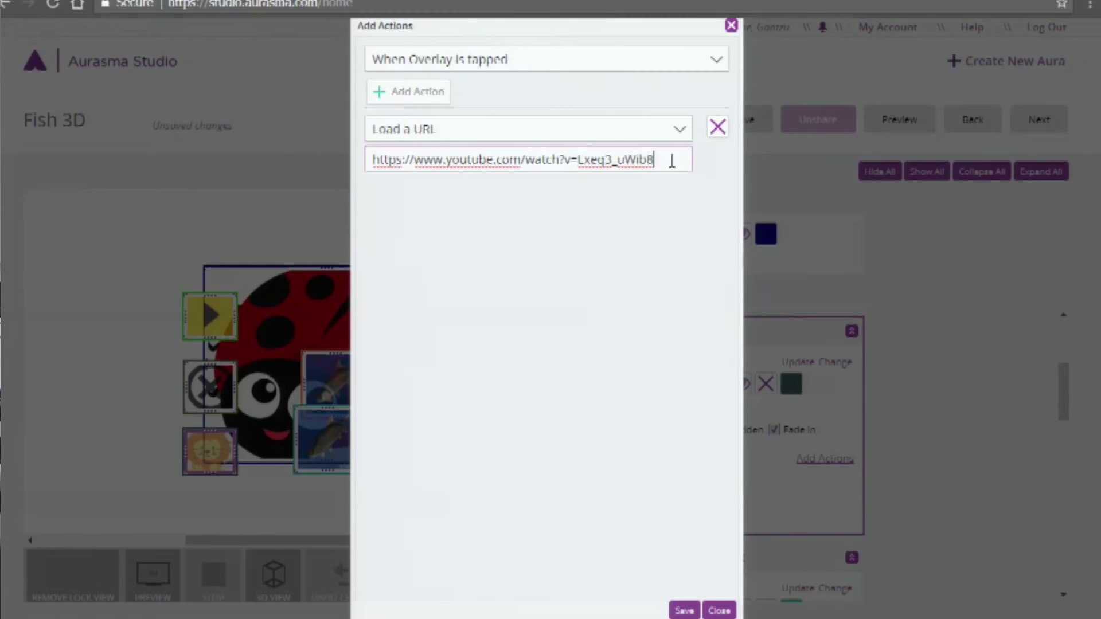
click(684, 610)
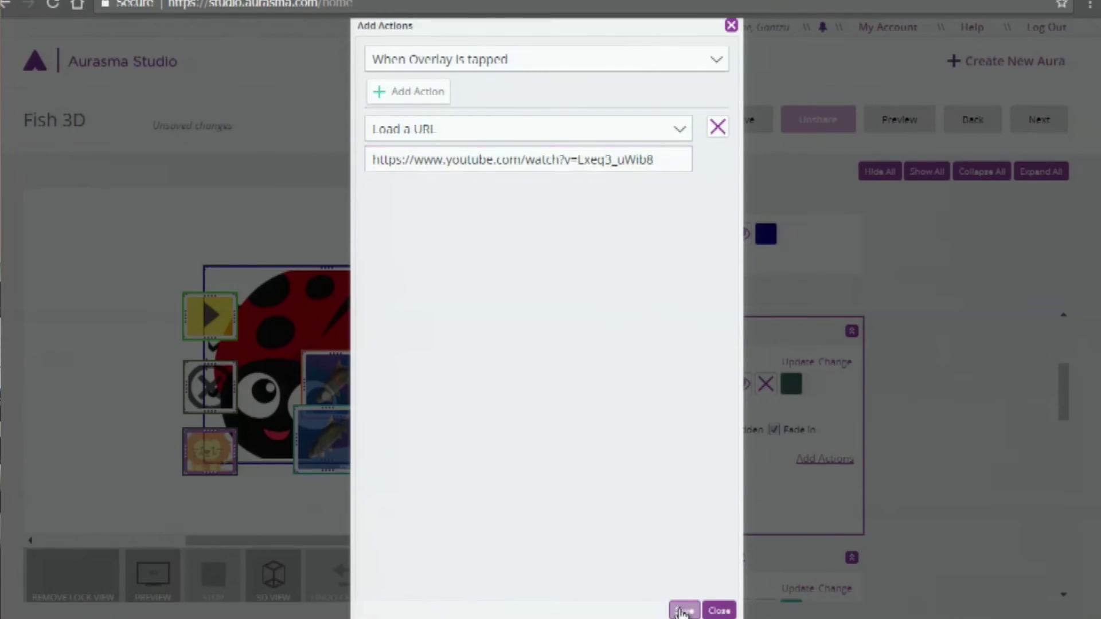
drag(1061, 394, 1067, 405)
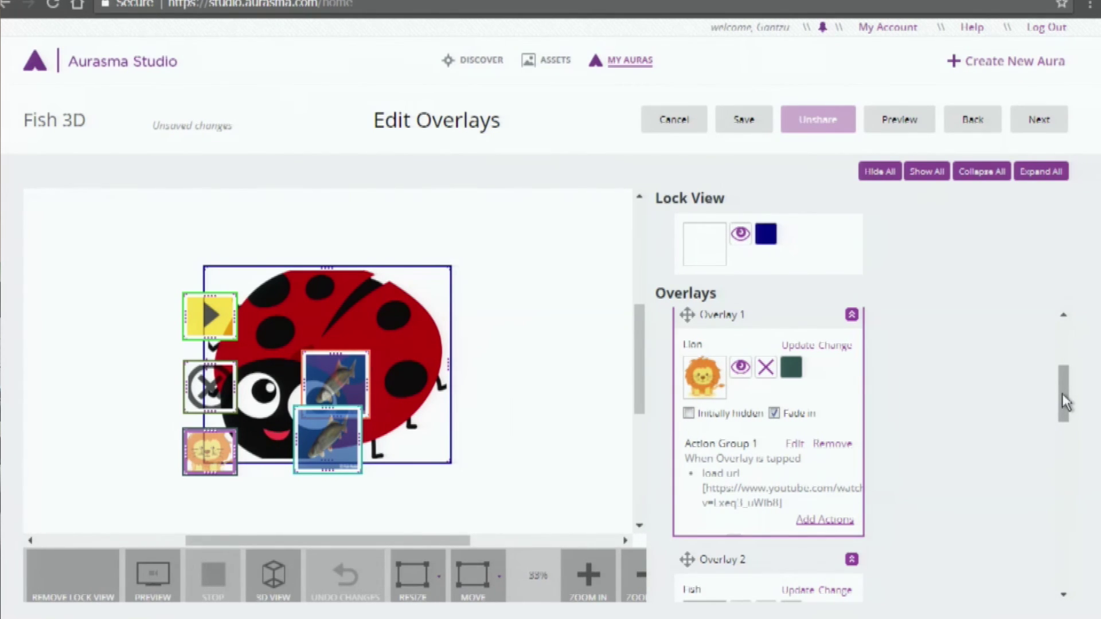
Step: Save the overlay changes made to the Fish 3D aura
click(1044, 123)
click(754, 119)
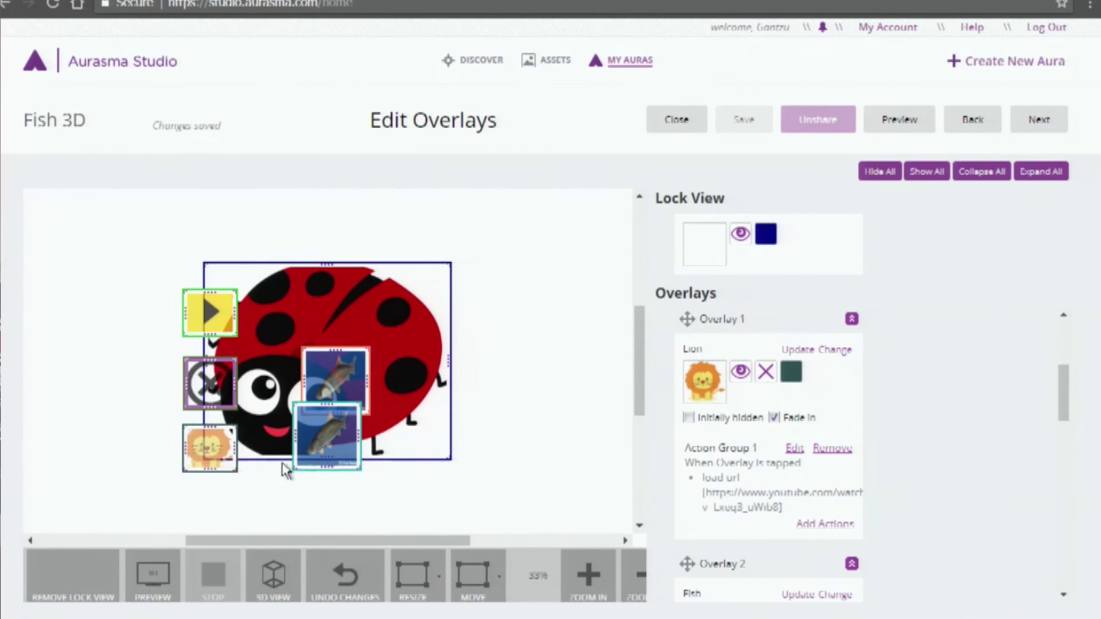
Step: Remove the lock view from the Fish 3D aura
scroll(1068, 412, down, 3)
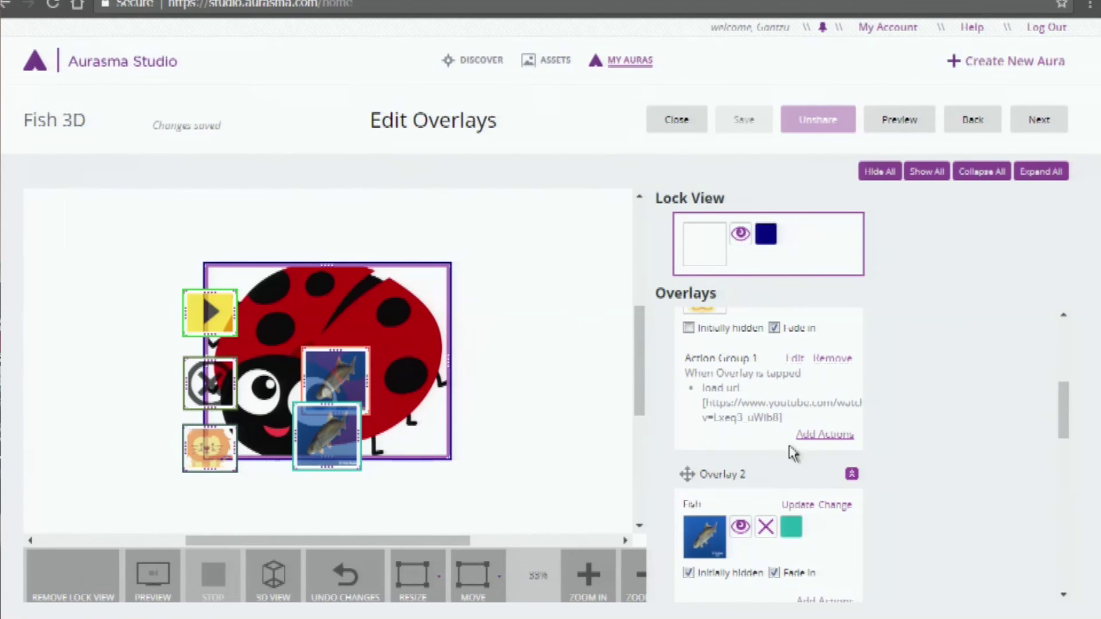
drag(1063, 430, 1064, 434)
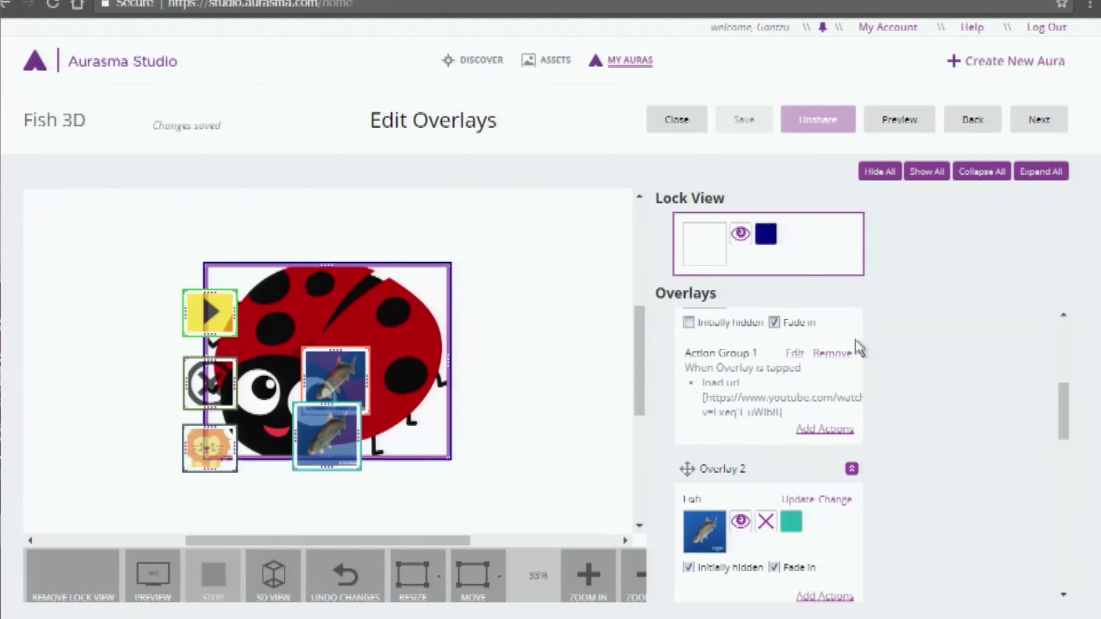
click(81, 581)
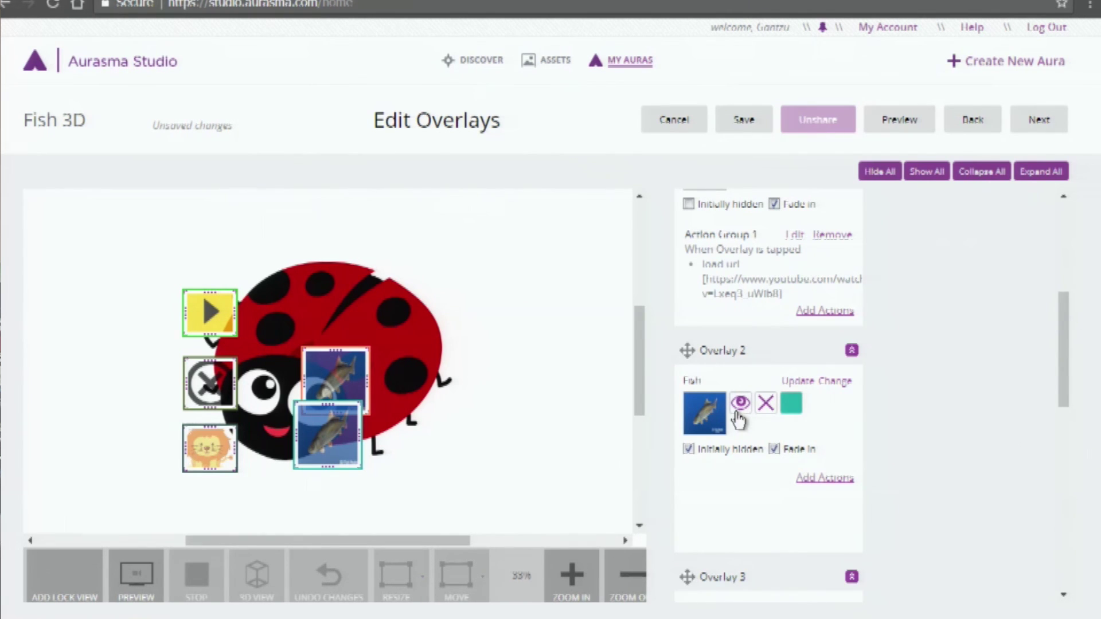
Step: Review the overlays placed on the ladybug trigger image and the actions assigned to the Lion, Fish and close button overlays
click(572, 575)
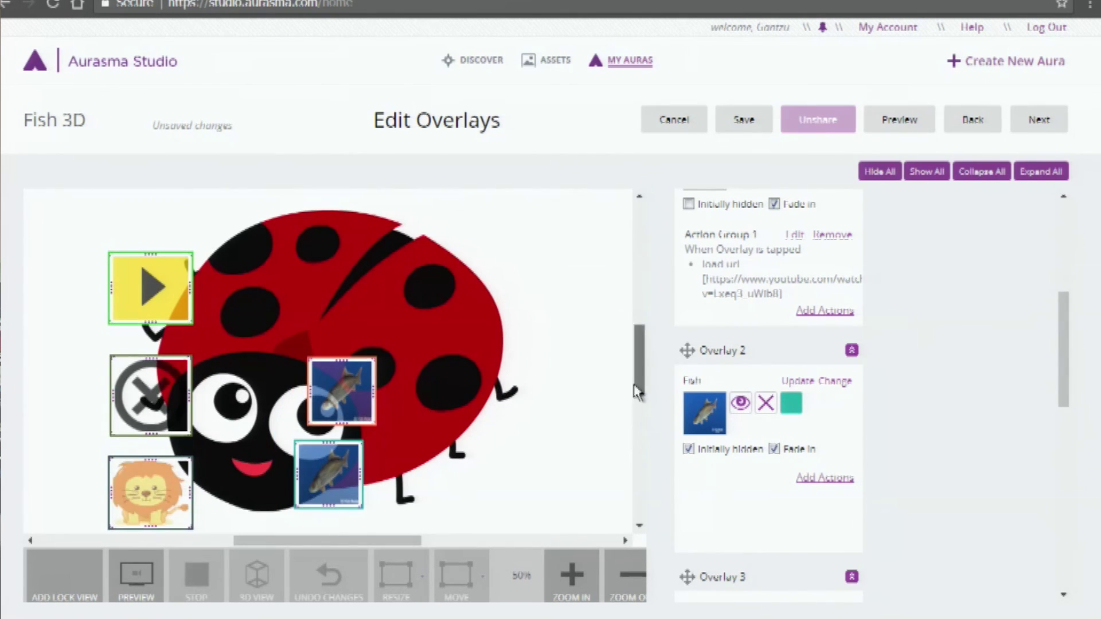
scroll(637, 393, down, 1)
click(139, 466)
drag(1065, 388, 1067, 334)
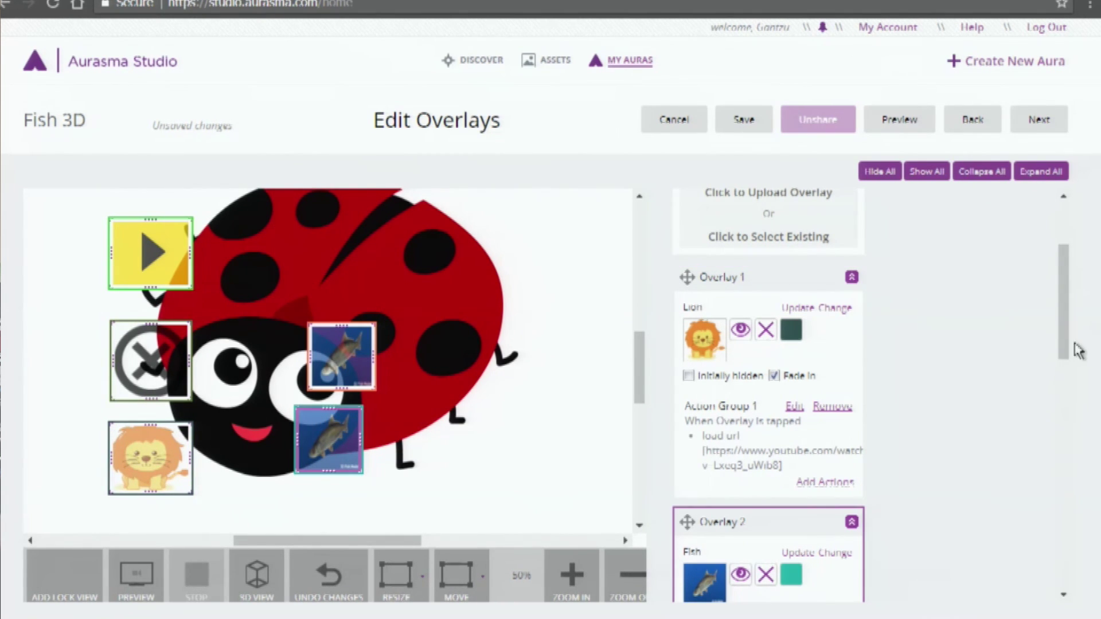
scroll(1079, 350, down, 3)
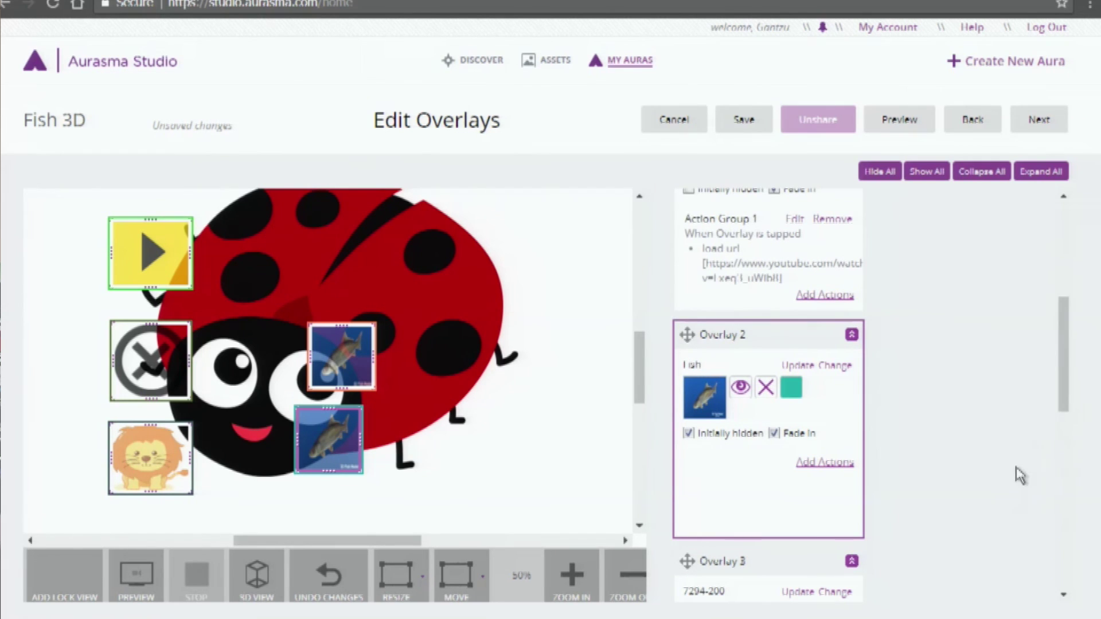
drag(1066, 386, 1064, 447)
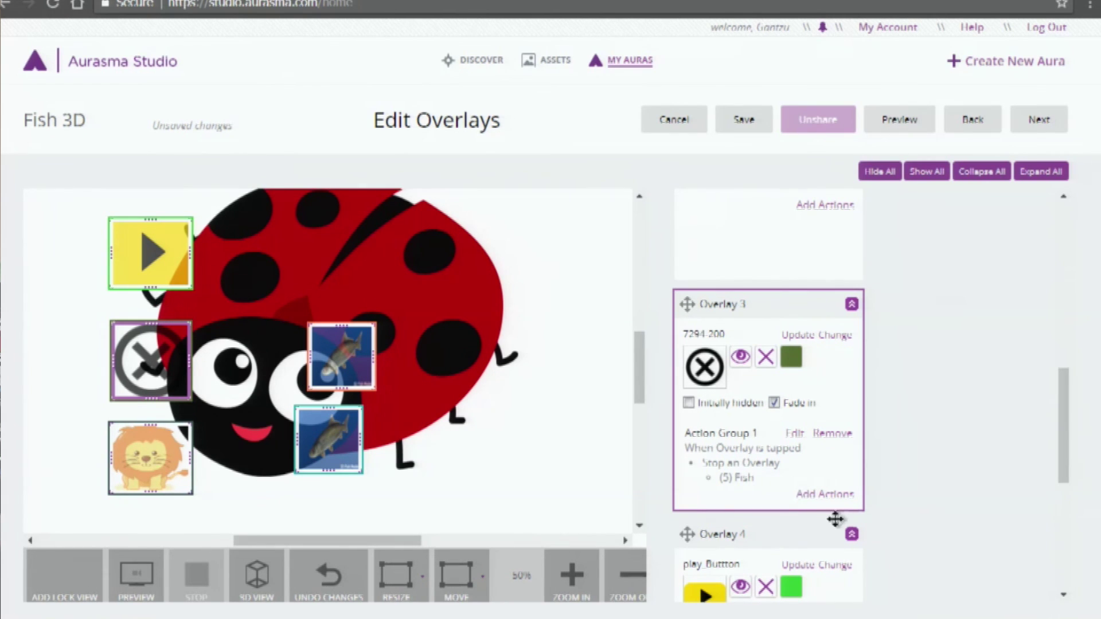
Step: Examine the triggers and action types available for the close button overlay, including those in its existing tap action group
click(828, 501)
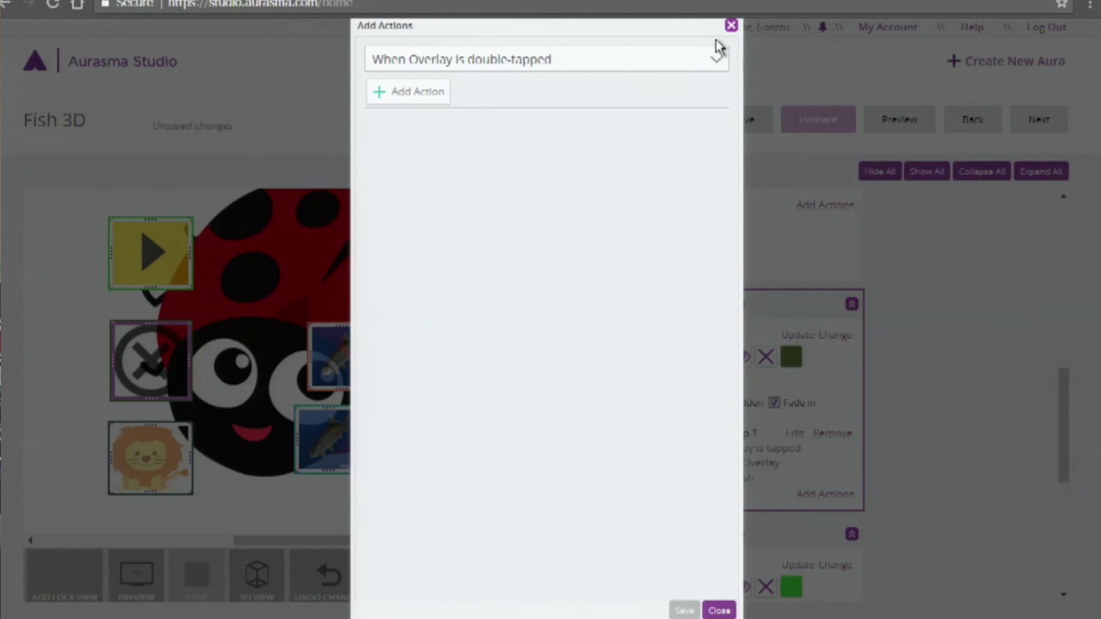
click(731, 25)
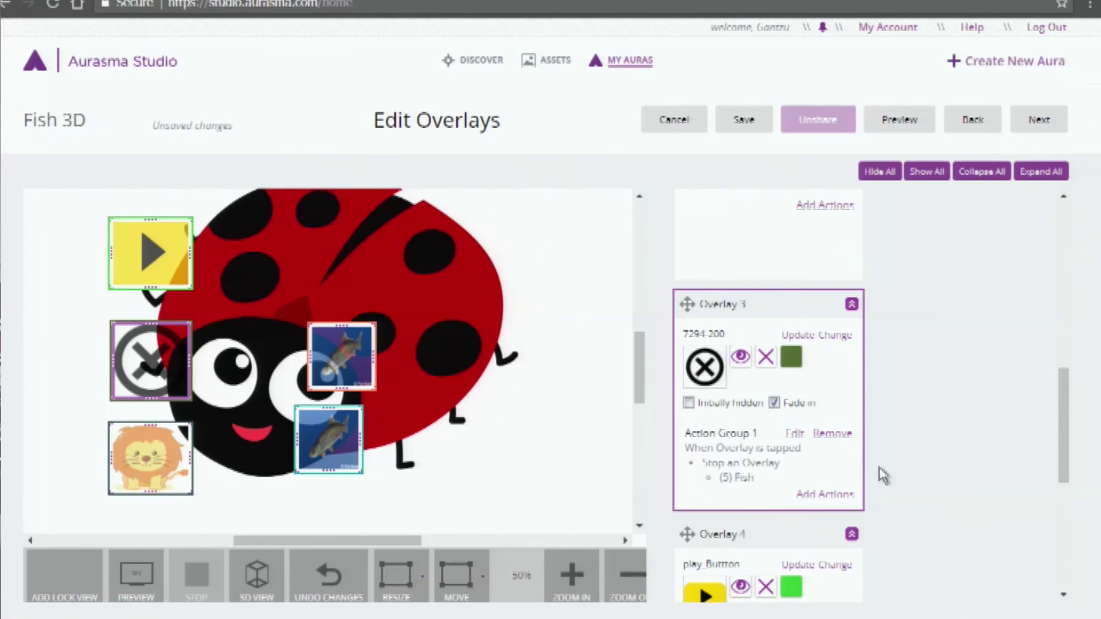
click(796, 437)
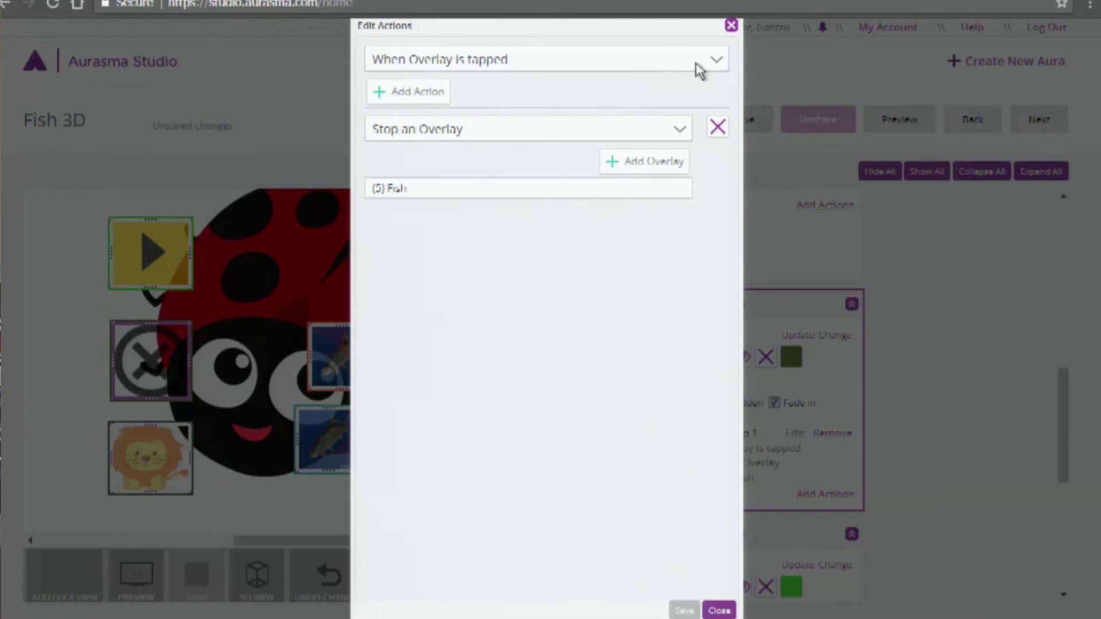
click(662, 132)
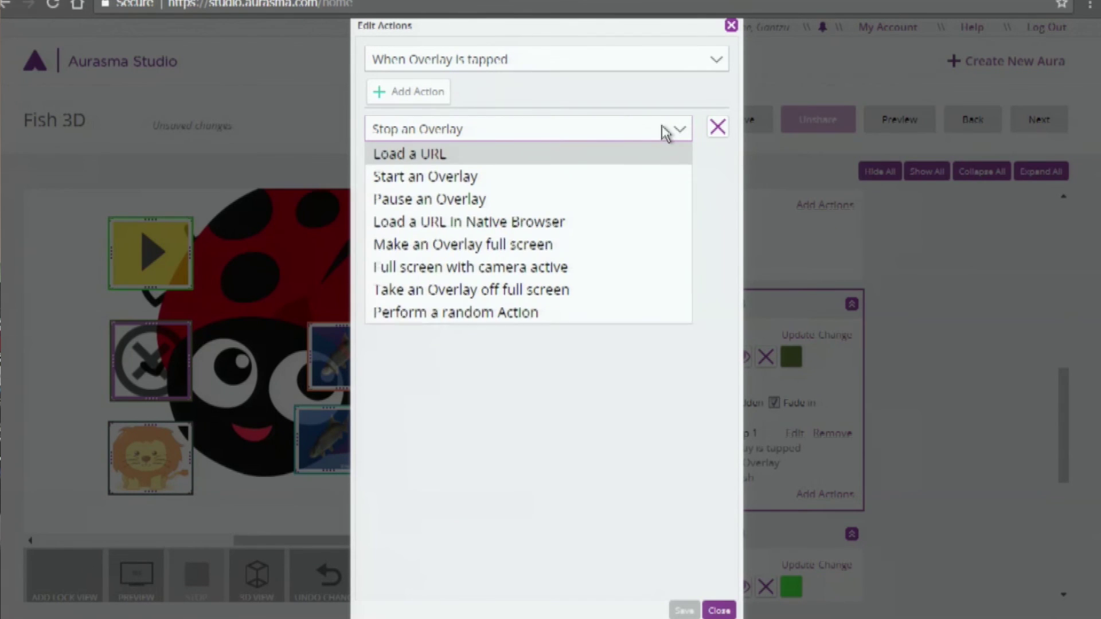
click(664, 132)
click(692, 62)
click(695, 59)
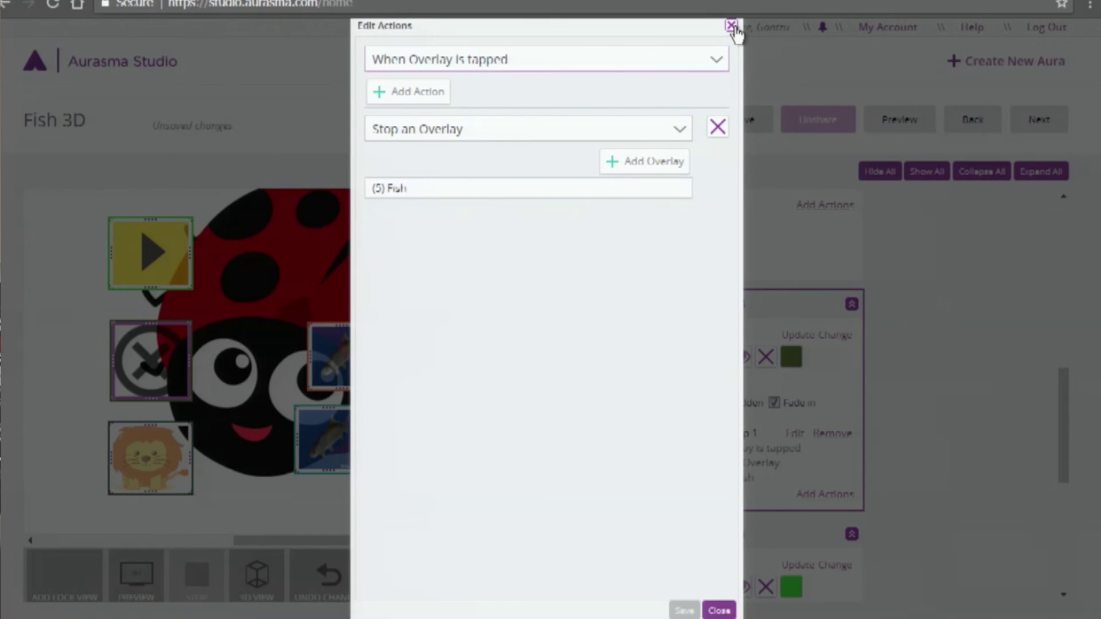
click(732, 26)
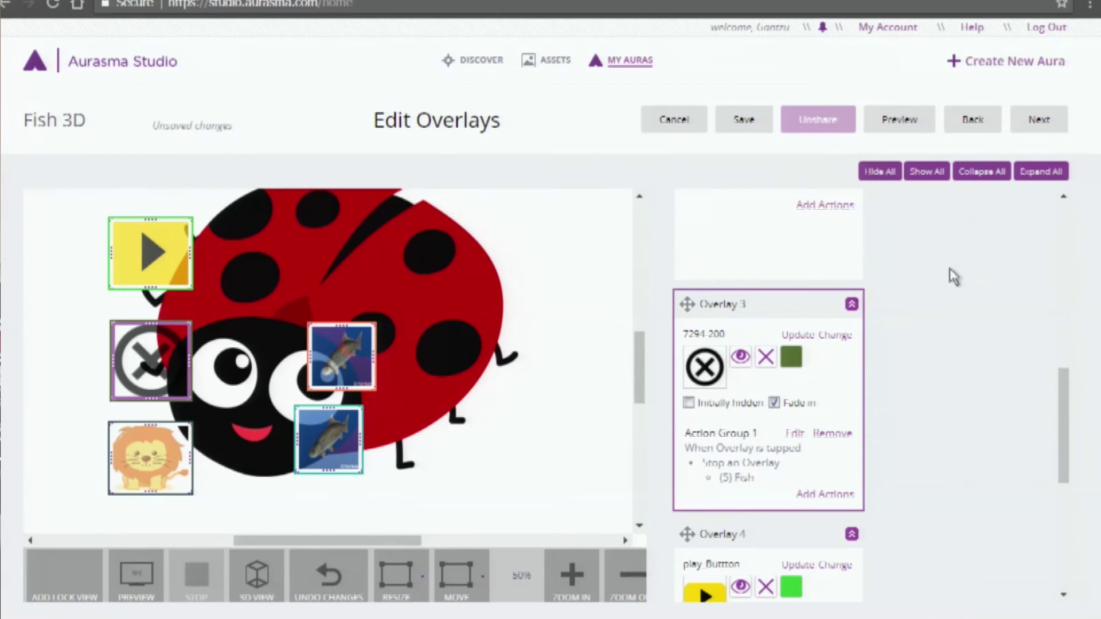
Step: Open the 3D view for the close button overlay
drag(1063, 415, 1037, 296)
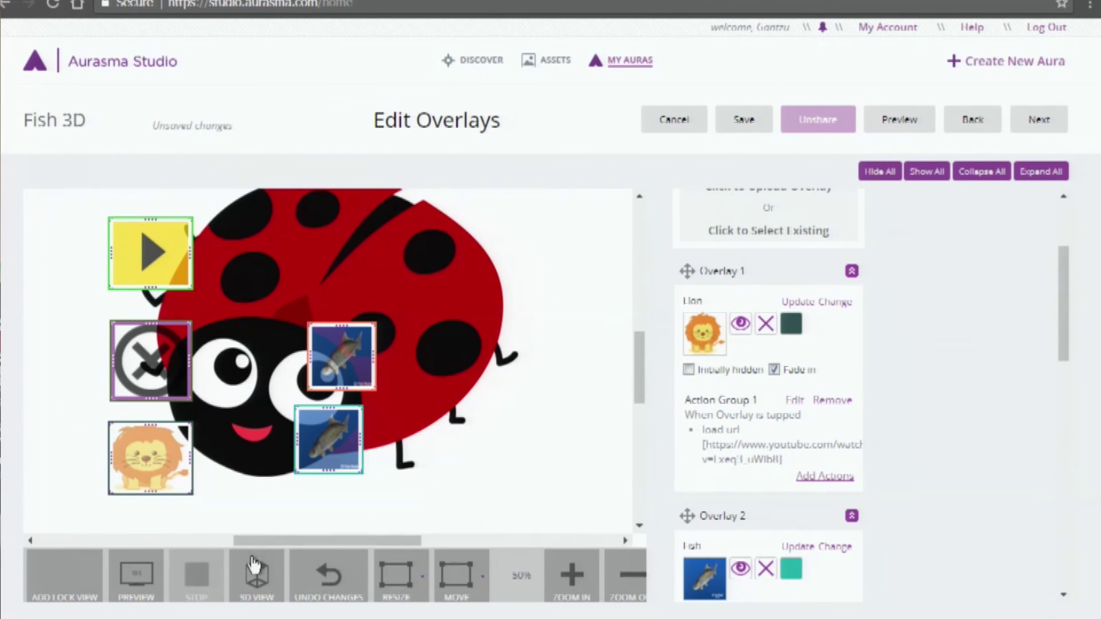
click(257, 602)
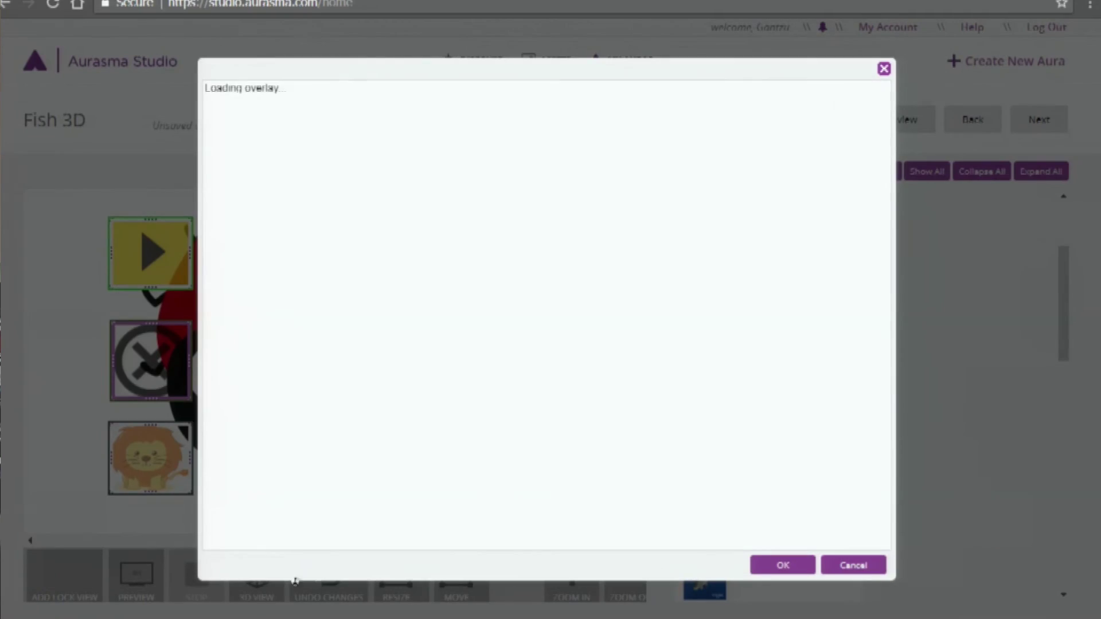